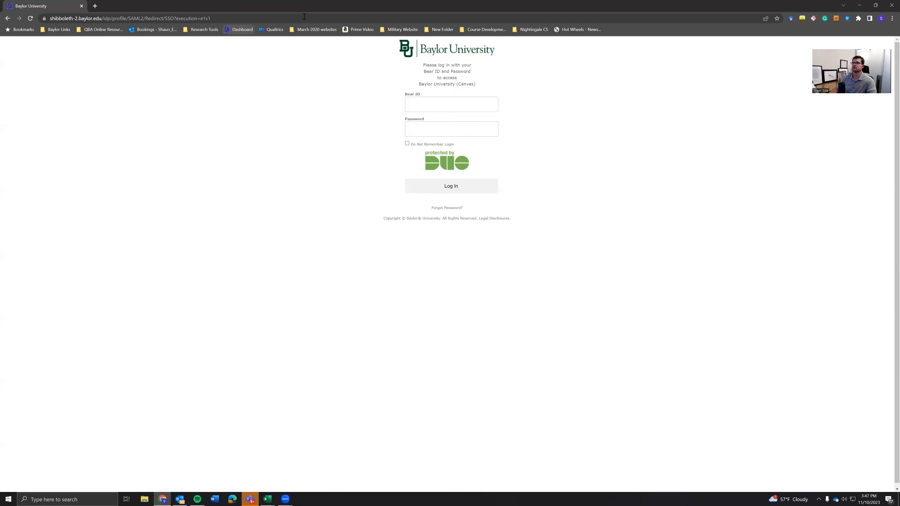
Step: Log in to Canvas and open the Final Project page of the 202330 QBA 2302 01 course
left_click(433, 183)
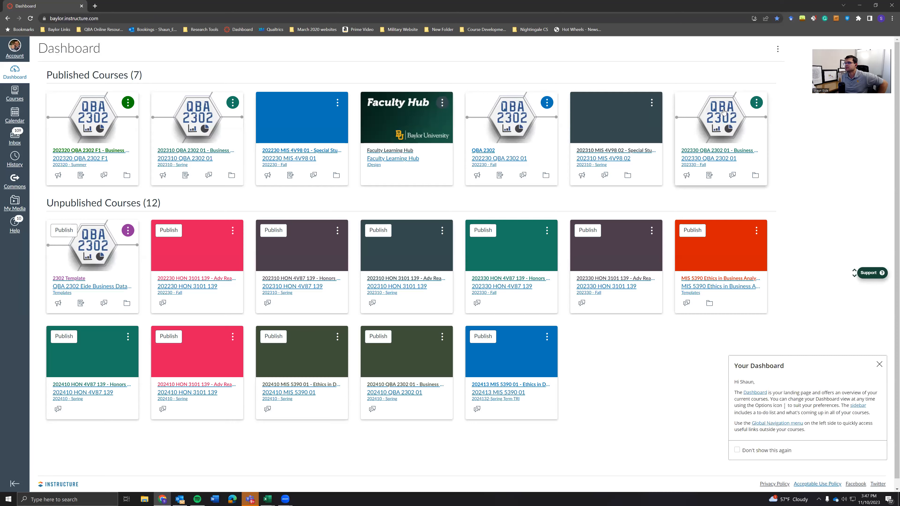
left_click(723, 112)
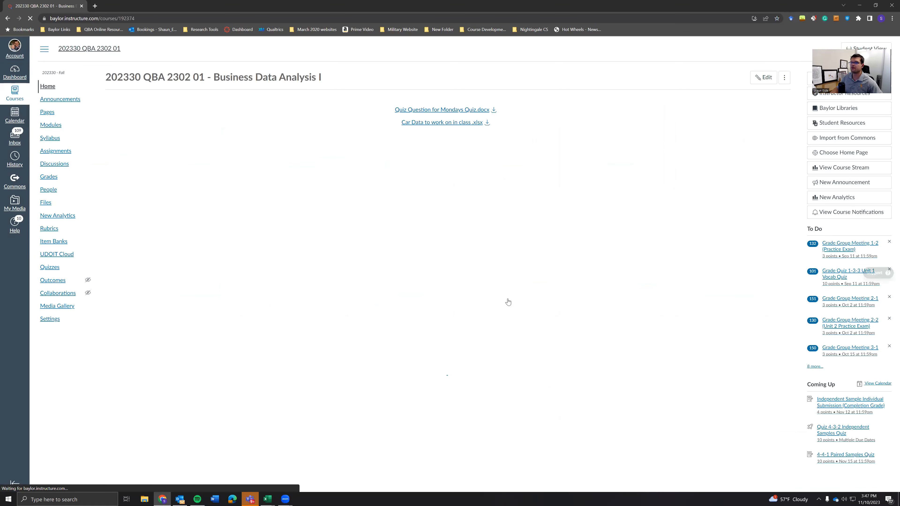
left_click(492, 397)
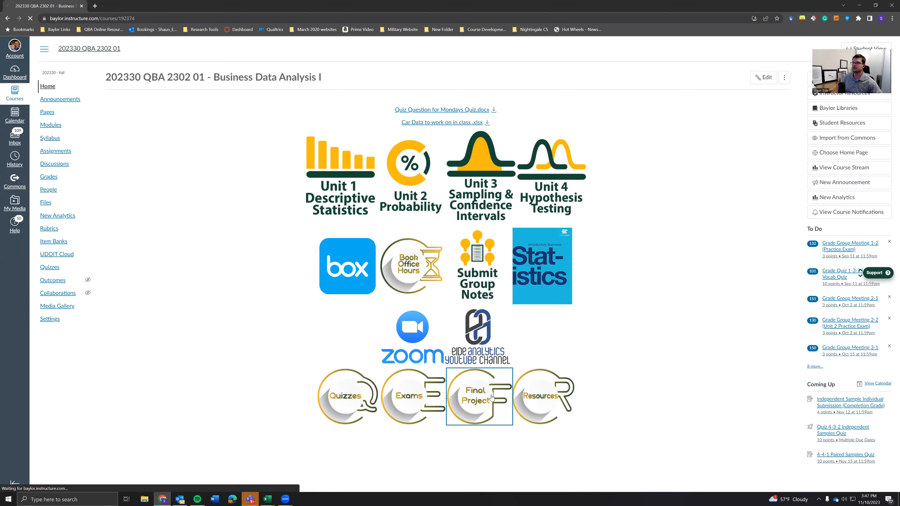
Step: Look through the Final Project page's tutorial videos, including the Independent Samples tutorial, and its project overview
scroll(283, 225, "down", 7)
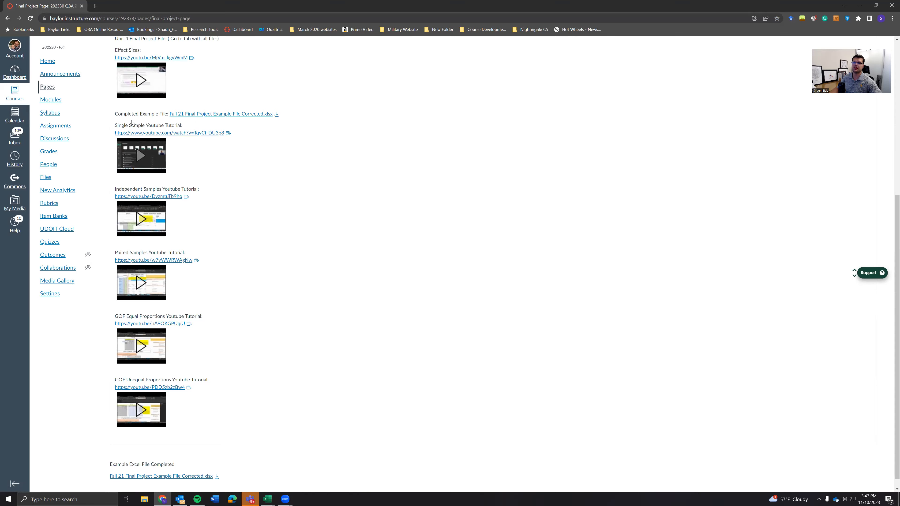
left_click_drag(143, 189, 183, 189)
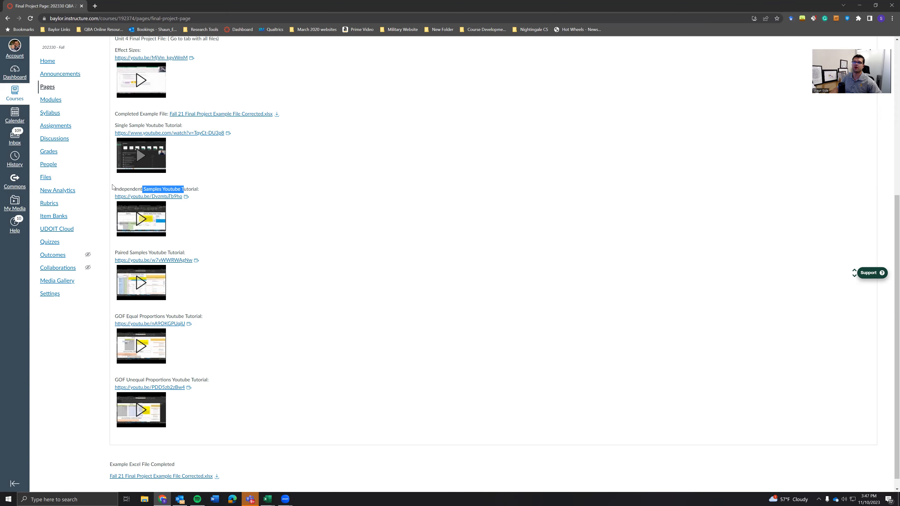
scroll(156, 187, "up", 6)
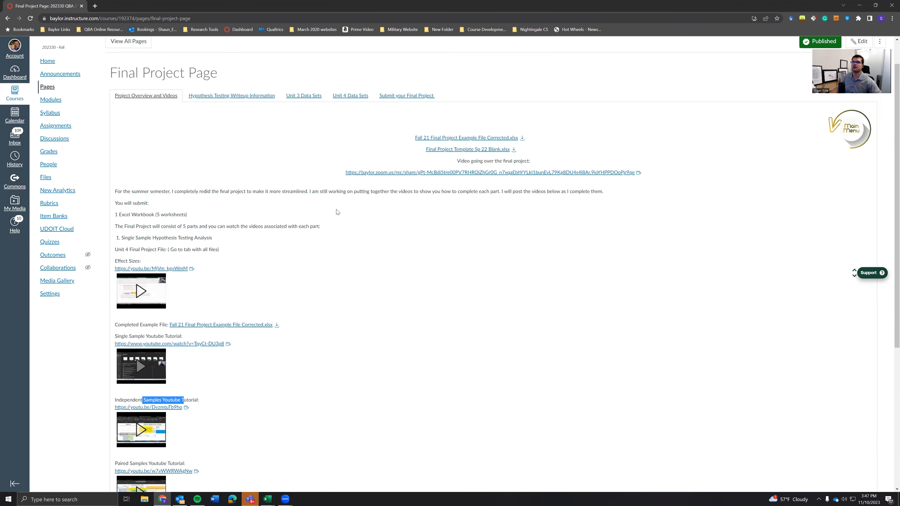
scroll(402, 148, "up", 1)
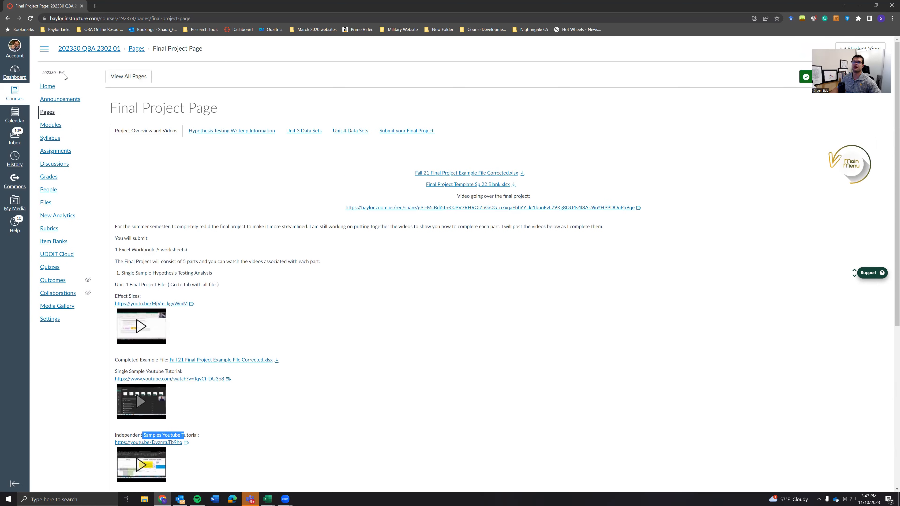
Step: Return to the course home page, download the "Car Data to work on in class .xlsx" file and open it in Excel
left_click(47, 86)
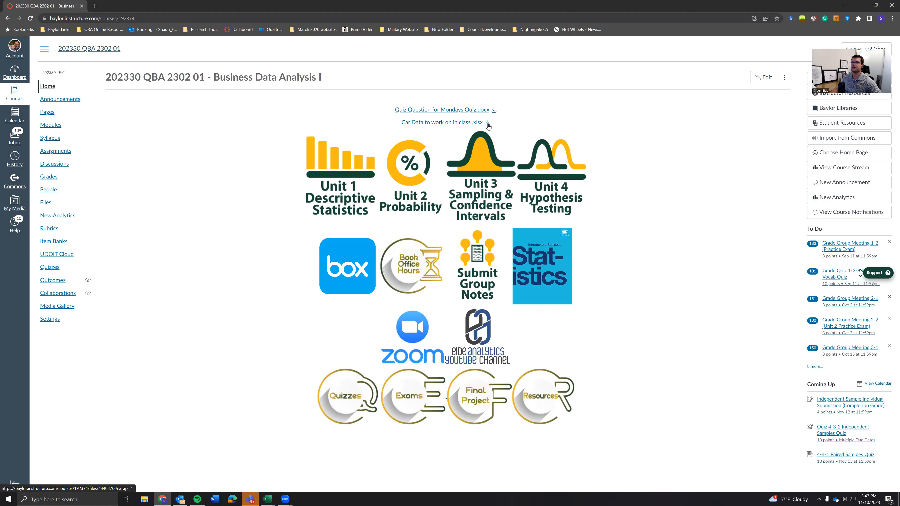
left_click(486, 123)
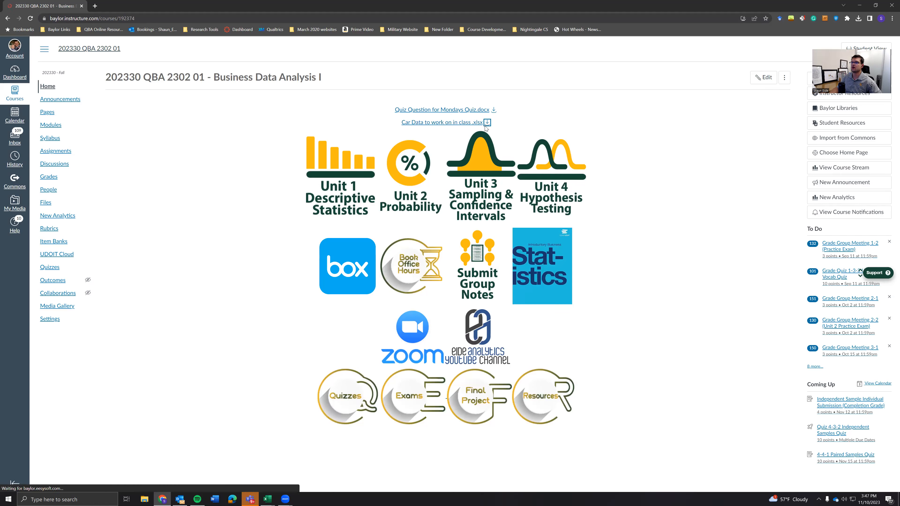
left_click(788, 34)
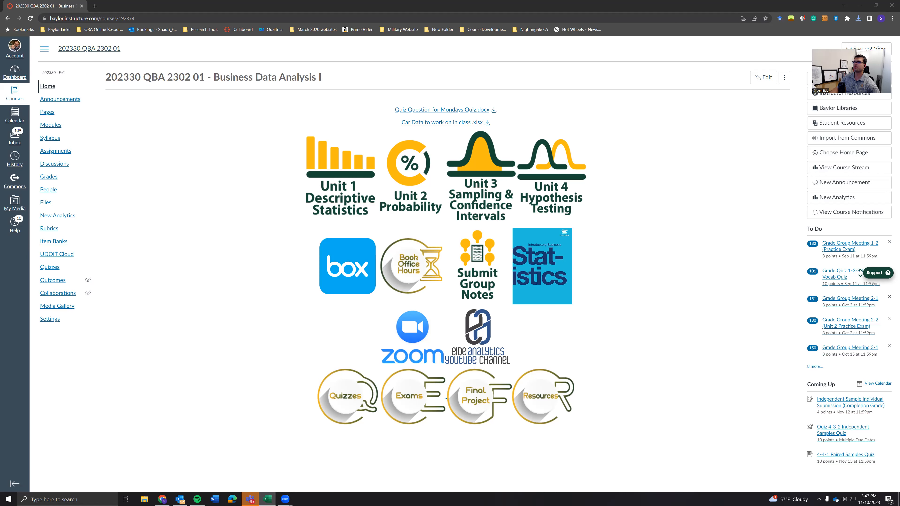
left_click(299, 31)
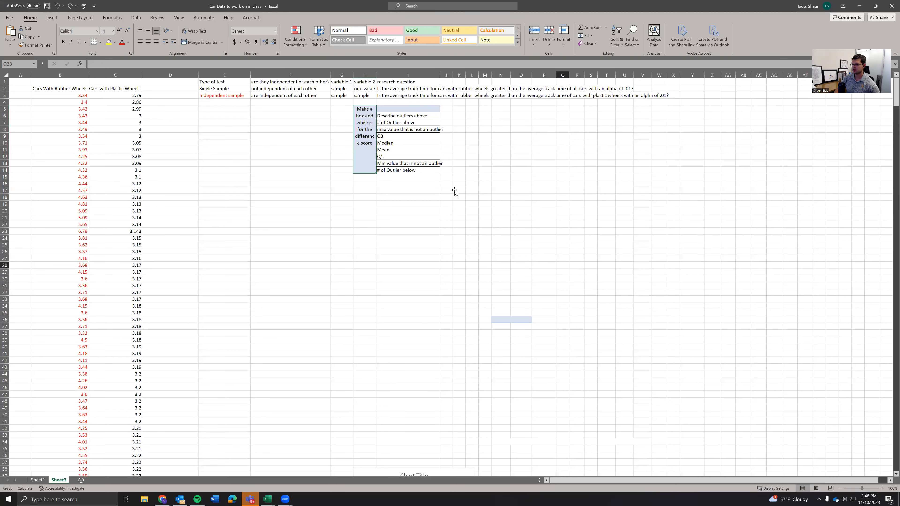
Step: Delete the plastic and rubber line chart placed below the box-and-whisker summary table on Sheet3
scroll(453, 191, "down", 14)
left_click(542, 199)
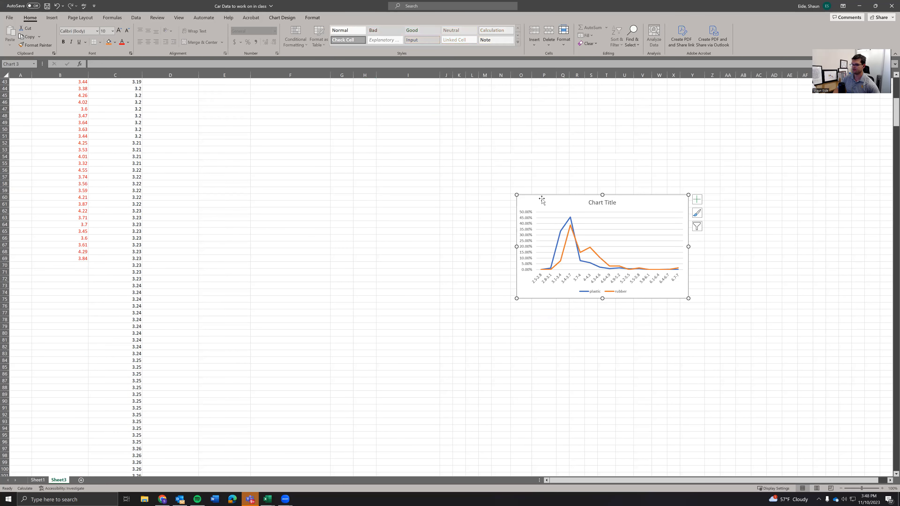
key("Delete")
scroll(542, 196, "up", 14)
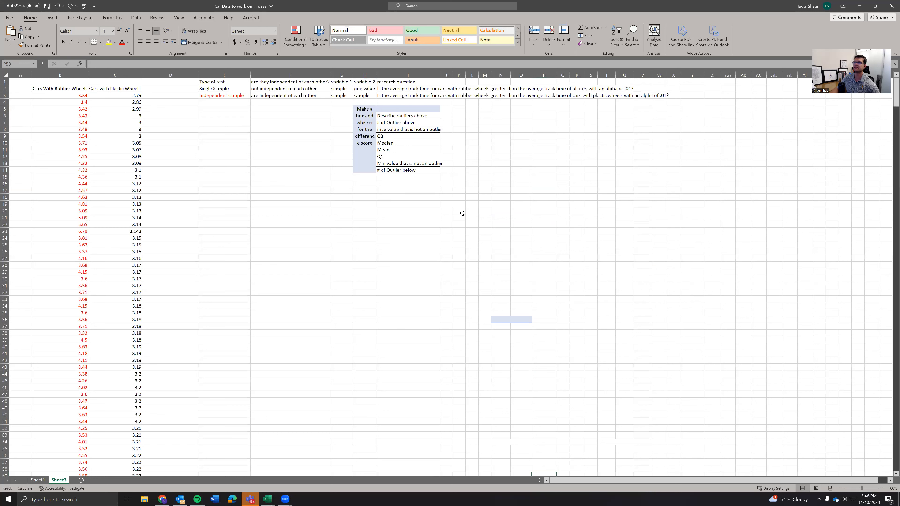
left_click(417, 230)
left_click_drag(365, 112, 430, 170)
left_click(185, 285)
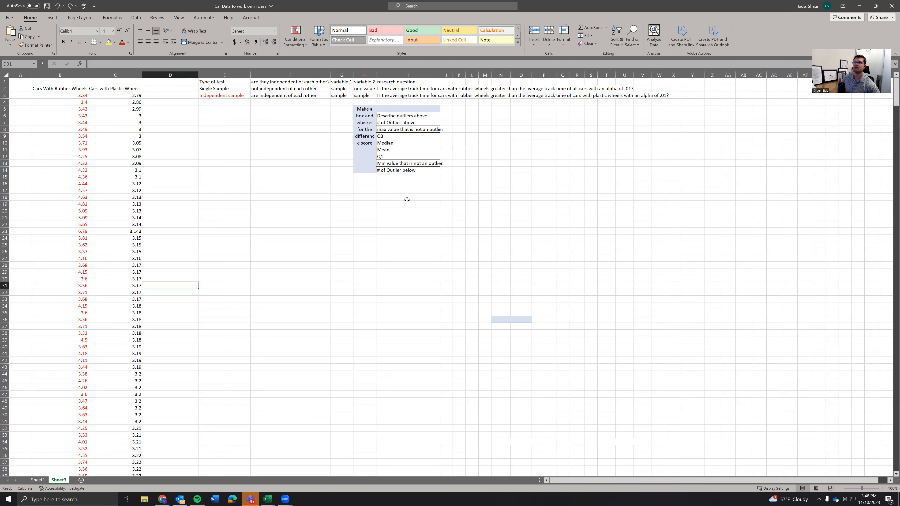
left_click(360, 198)
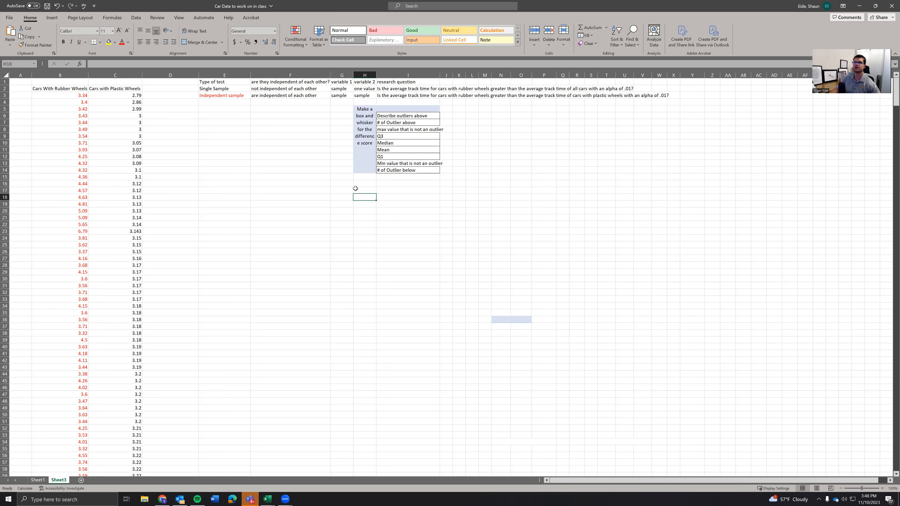
left_click(209, 204)
left_click(203, 170)
left_click(199, 143)
left_click(162, 155)
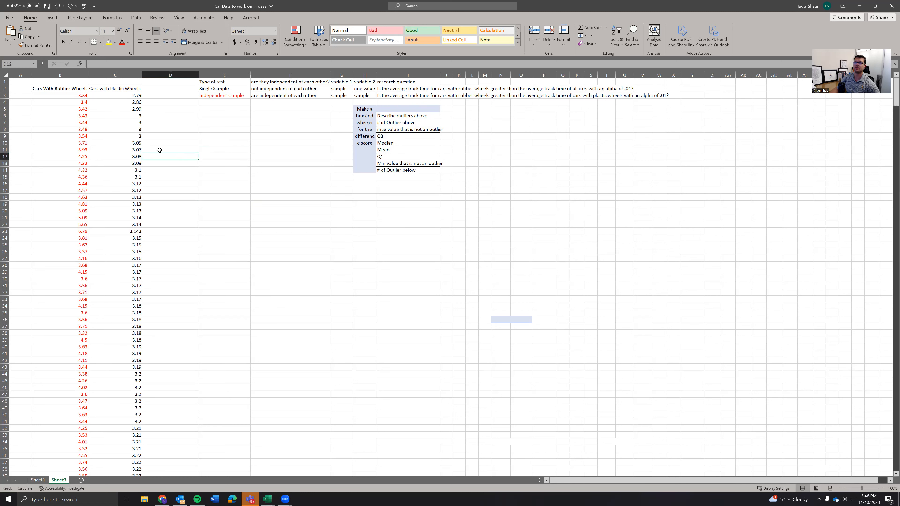
Step: Examine the rubber-wheel and plastic-wheel columns together with the independent-sample research question in row 3
left_click(58, 87)
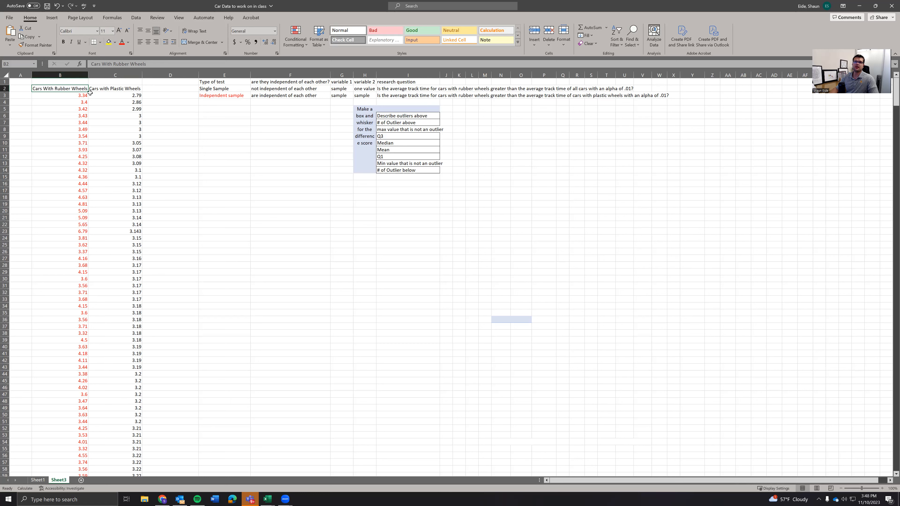
left_click(419, 95)
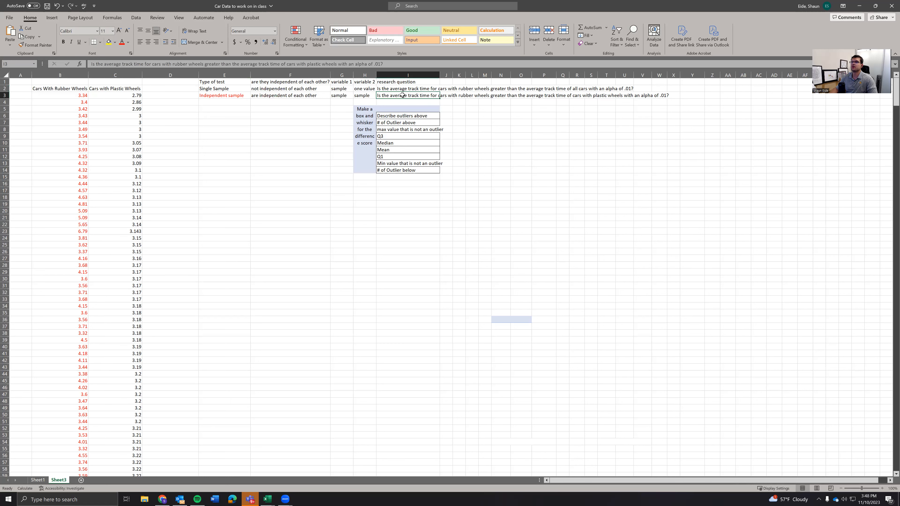
left_click_drag(395, 95, 675, 96)
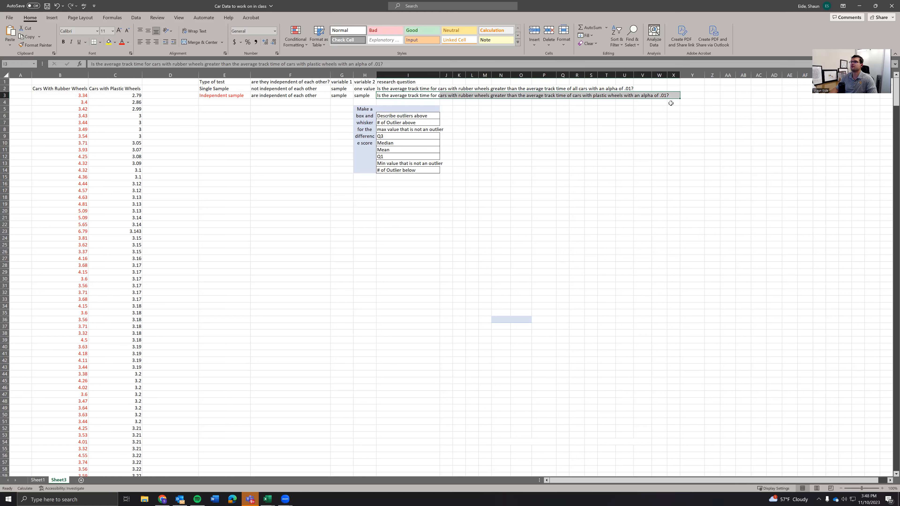
left_click(620, 166)
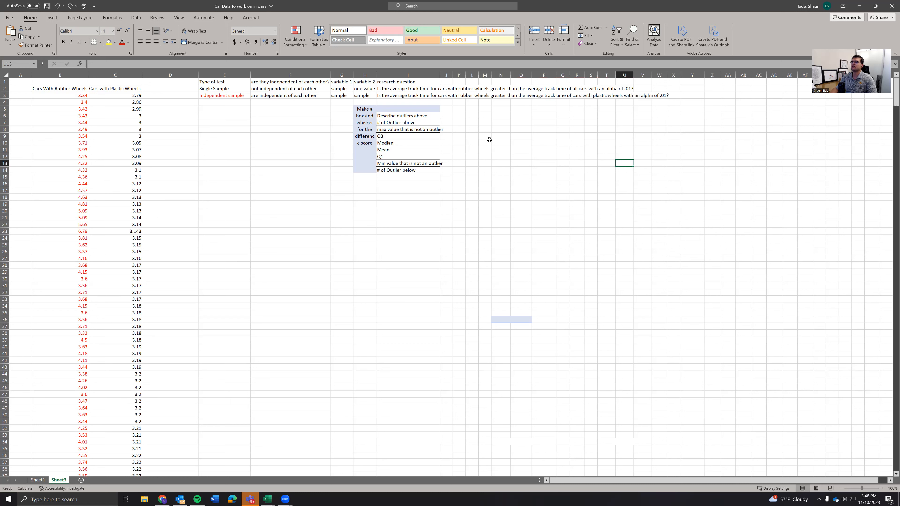
left_click(54, 90)
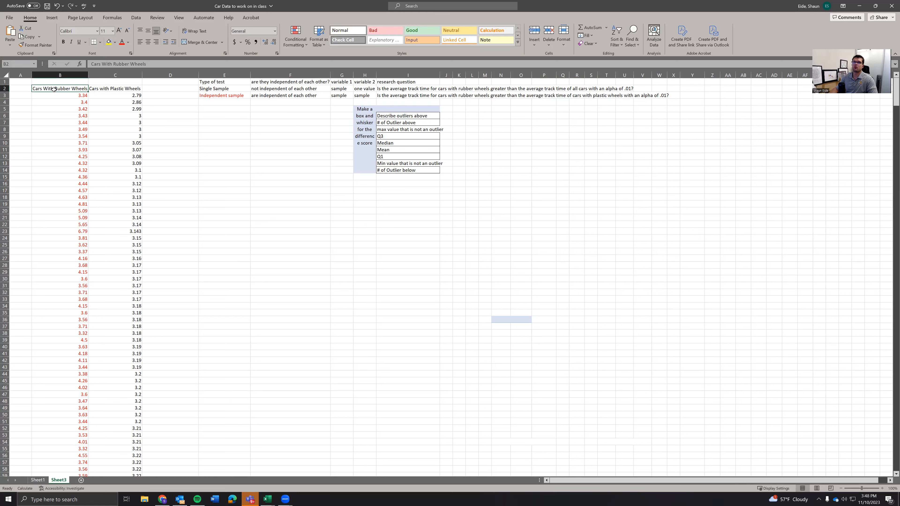
left_click(120, 89)
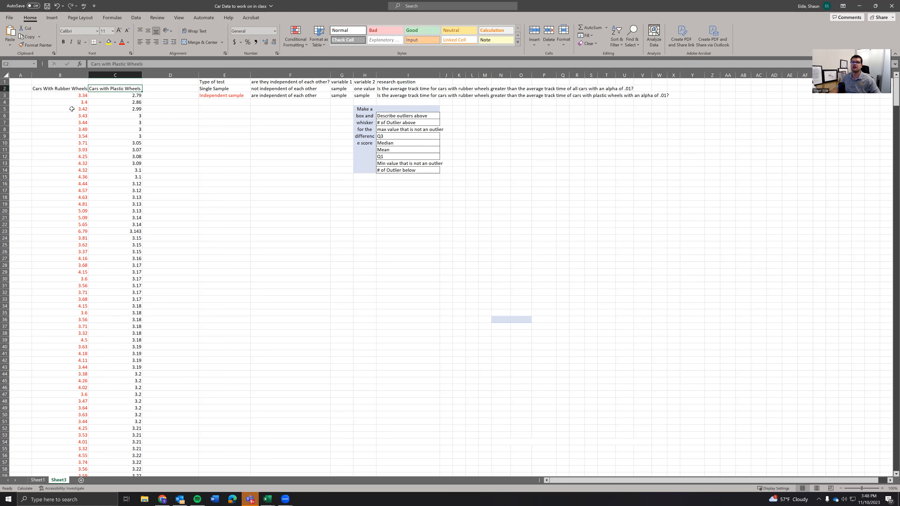
left_click(65, 96)
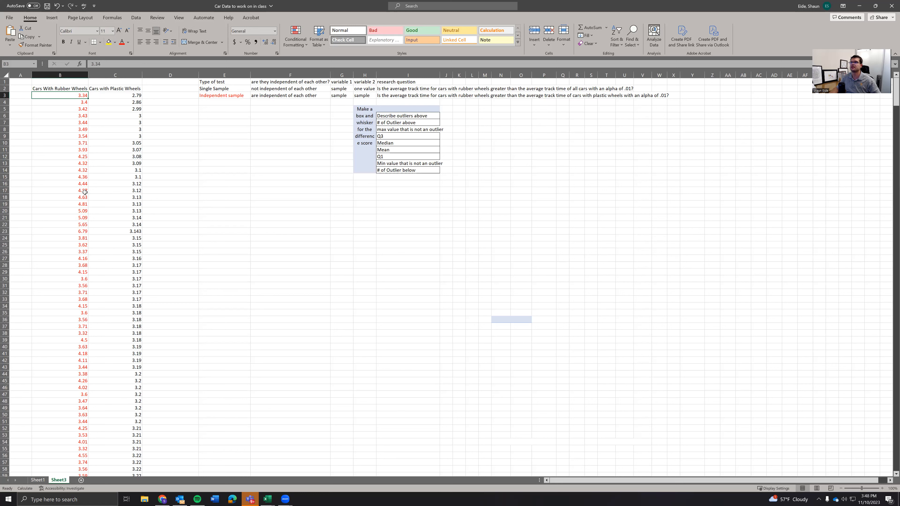
left_click(118, 157)
left_click_drag(117, 87, 119, 143)
left_click(189, 165)
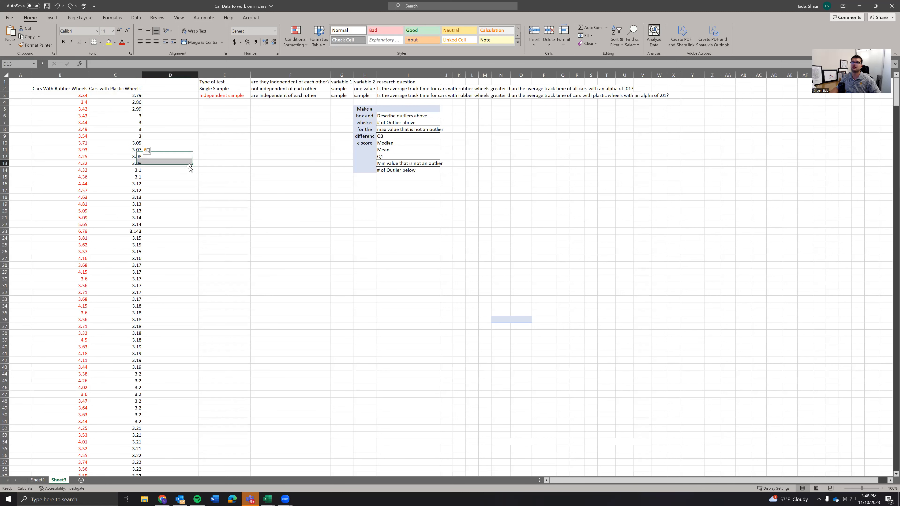
left_click(73, 88)
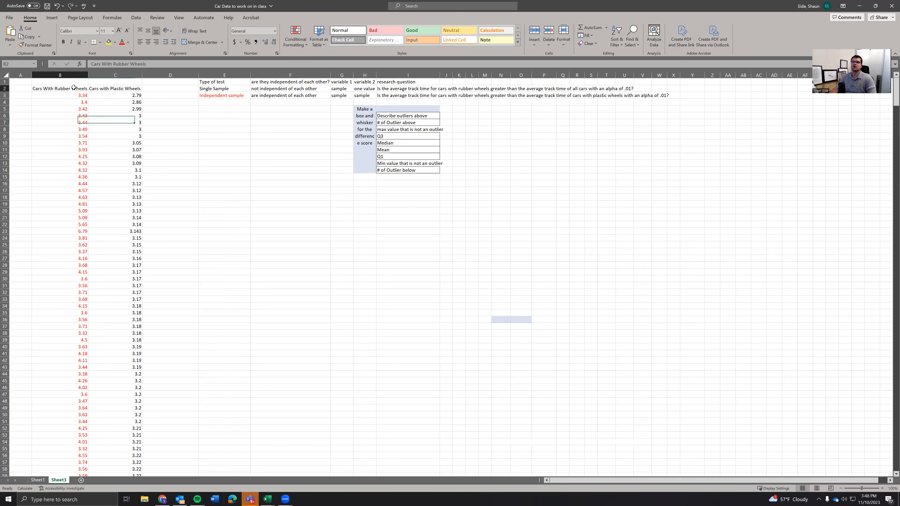
left_click(100, 88)
Step: Insert a PivotTable from range Sheet3!$B$2:$C$811 on the existing worksheet at cell E33
left_click(102, 150)
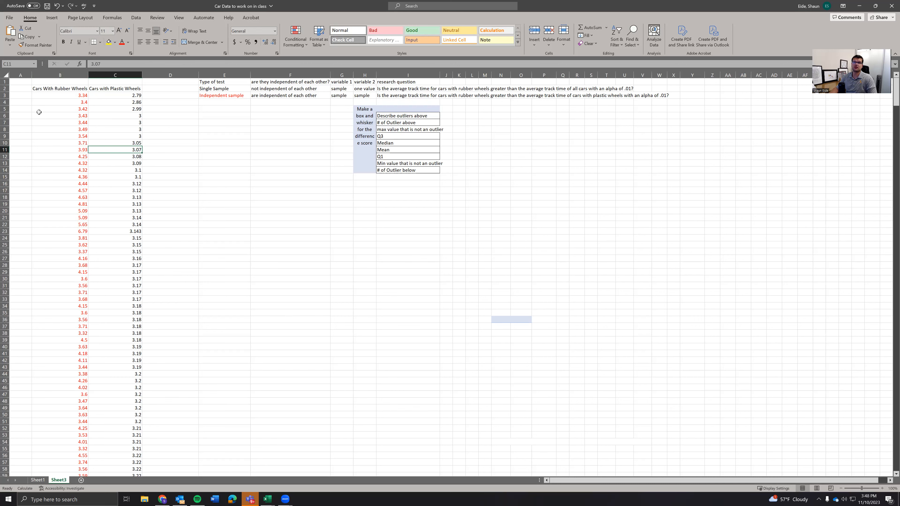
left_click(52, 18)
left_click(12, 31)
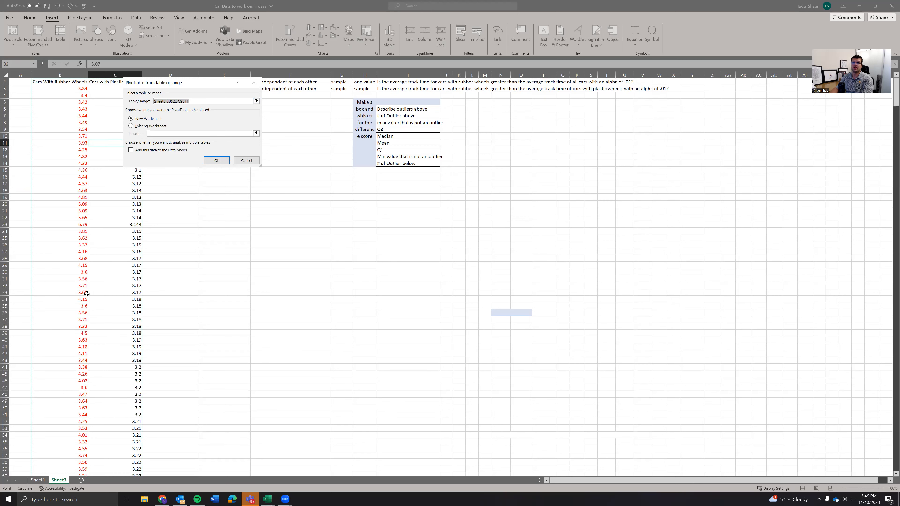
scroll(94, 328, "down", 20)
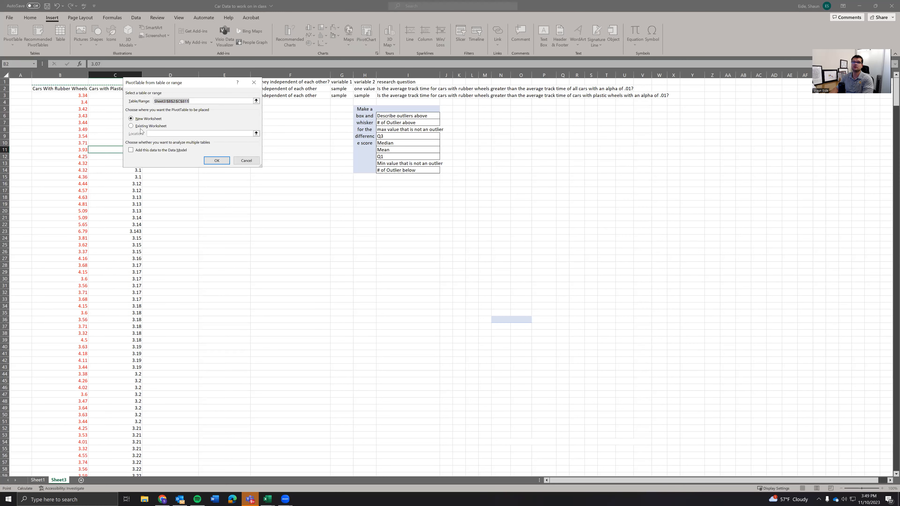
left_click(140, 126)
left_click(211, 230)
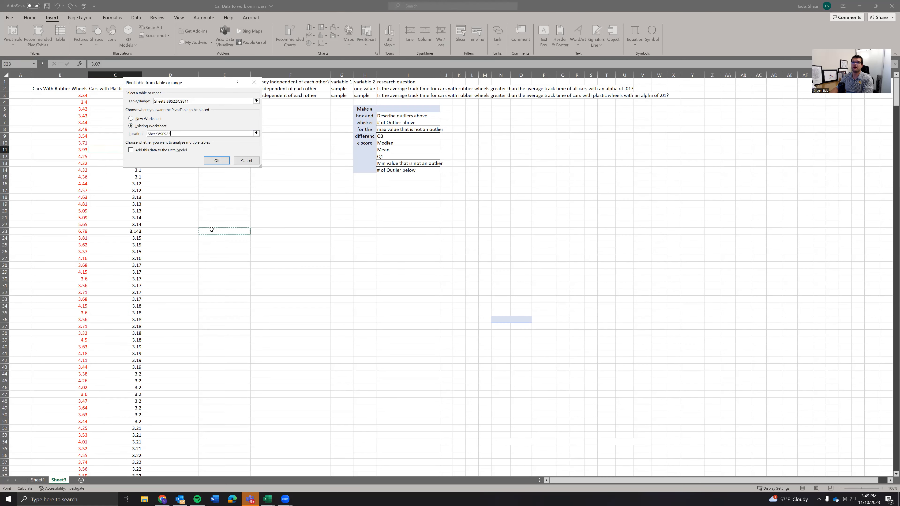
left_click(217, 285)
left_click(217, 299)
left_click(216, 160)
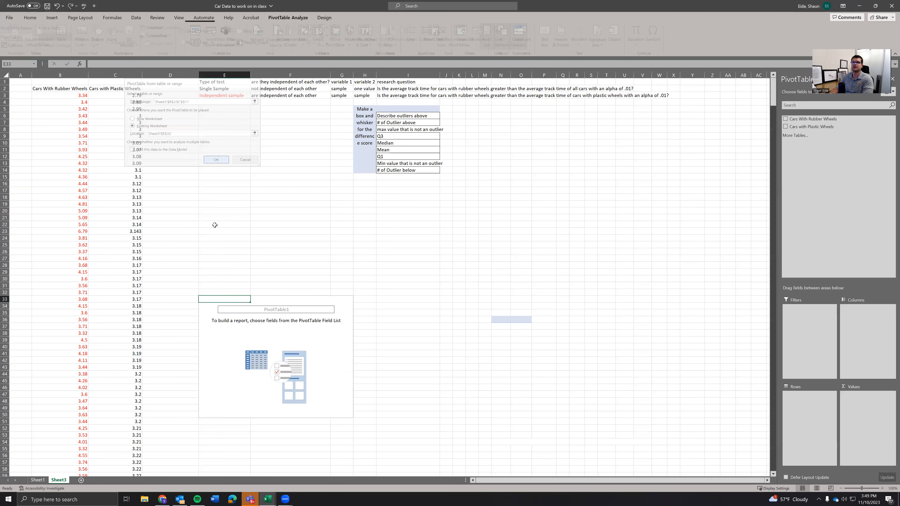
Step: Add the Cars with Plastic Wheels field to the PivotTable as both summed values and row labels
left_click(229, 368)
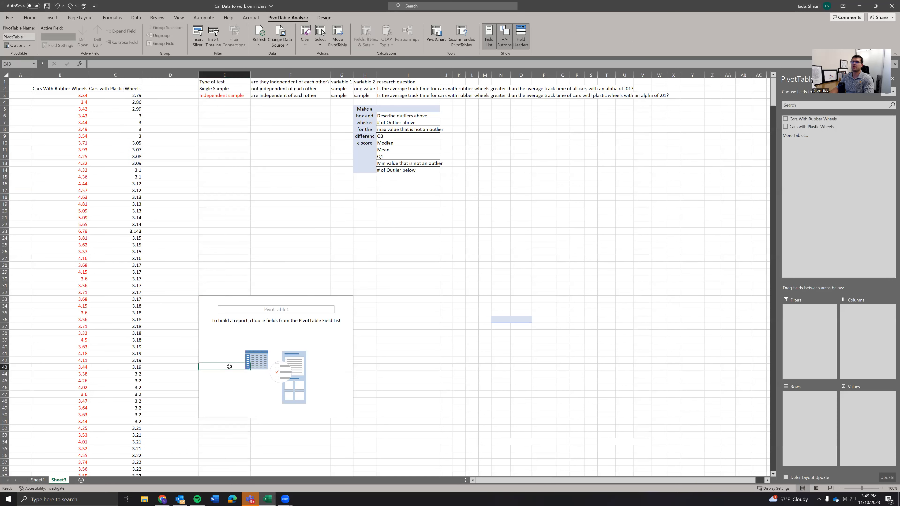
left_click(785, 127)
left_click_drag(801, 128, 809, 396)
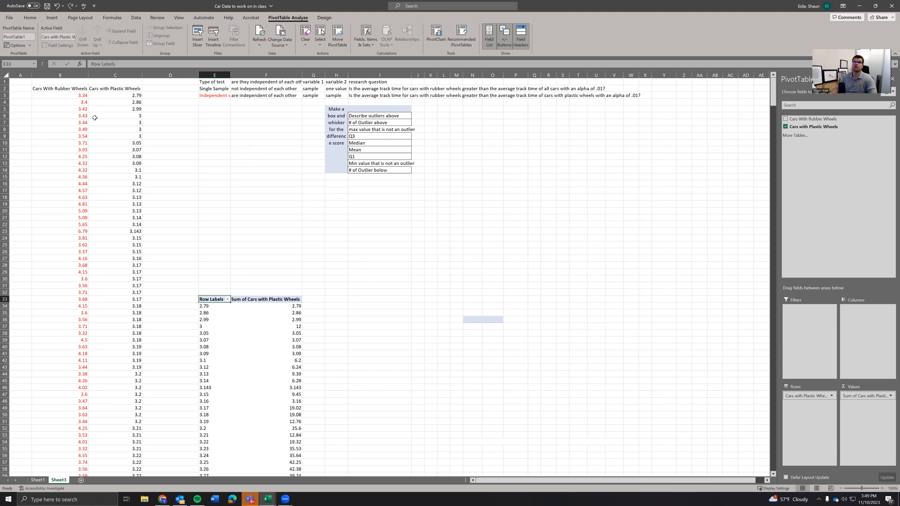
Step: Inspect the first rubber-wheel times and both ends of the Cars with Plastic Wheels column in the source data
left_click_drag(63, 97, 68, 150)
left_click(68, 122)
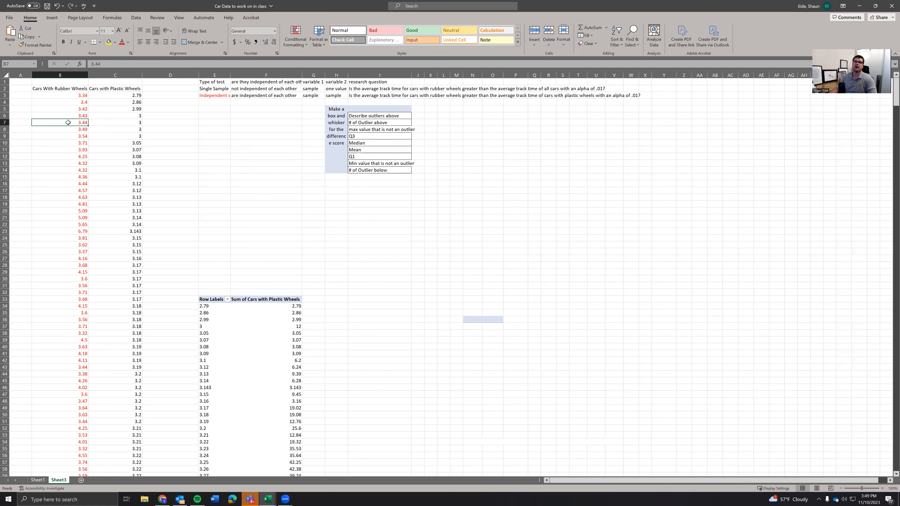
left_click(115, 88)
key("ctrl+Down")
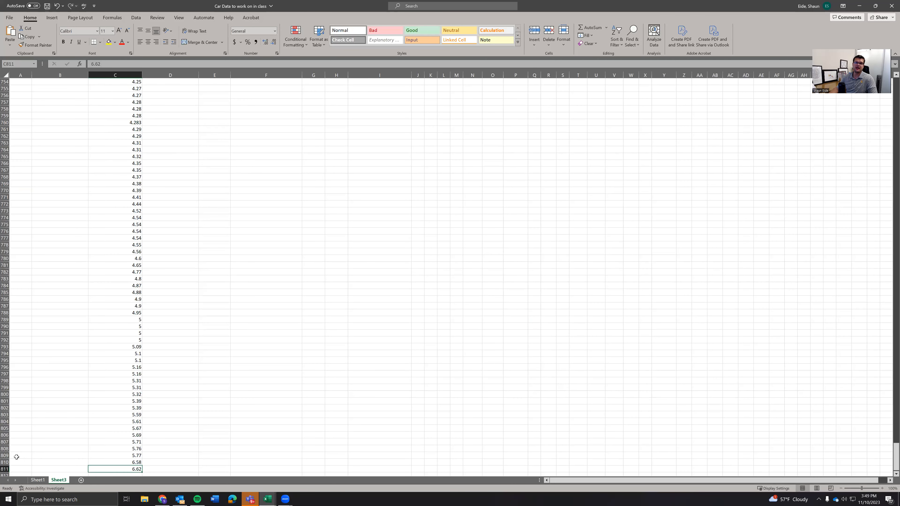
left_click(17, 457)
left_click(132, 461)
key("ctrl+Up")
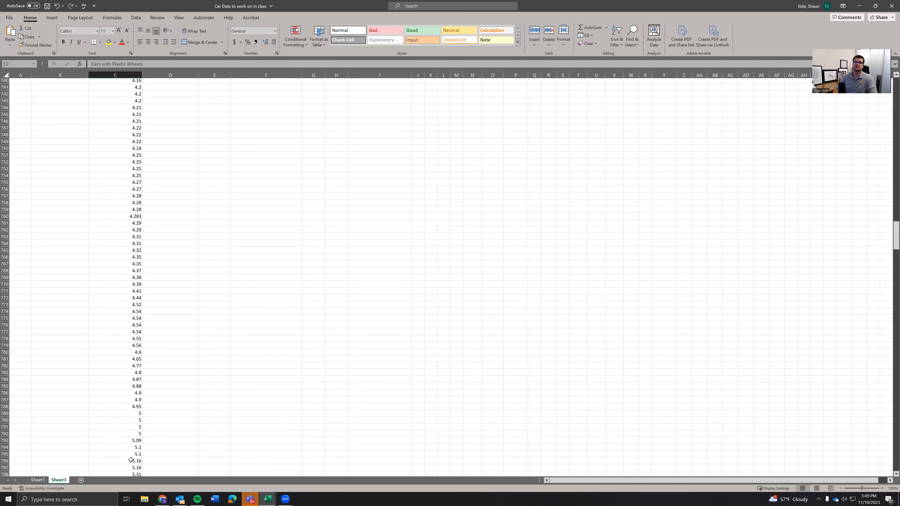
Step: Inspect the end of the Cars With Rubber Wheels column and compare its times with the plastic-wheel times
key("Left")
key("ctrl+Down")
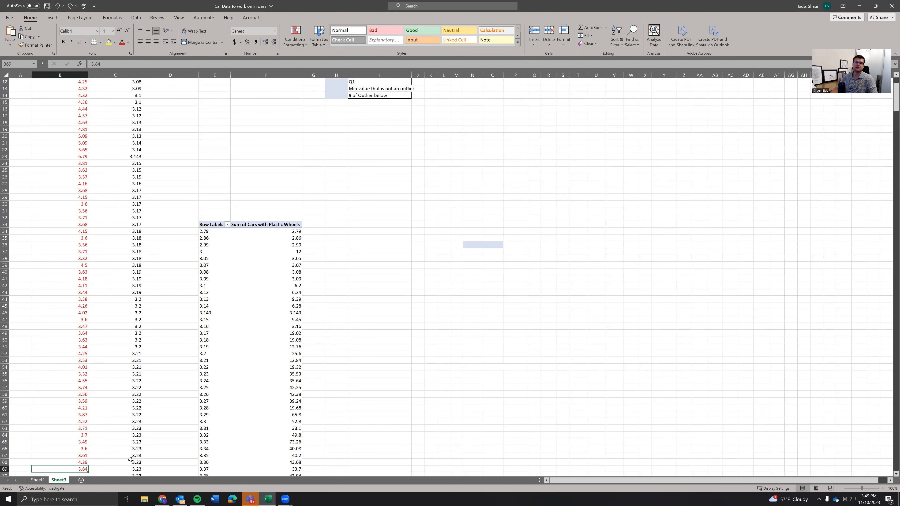
left_click(68, 455)
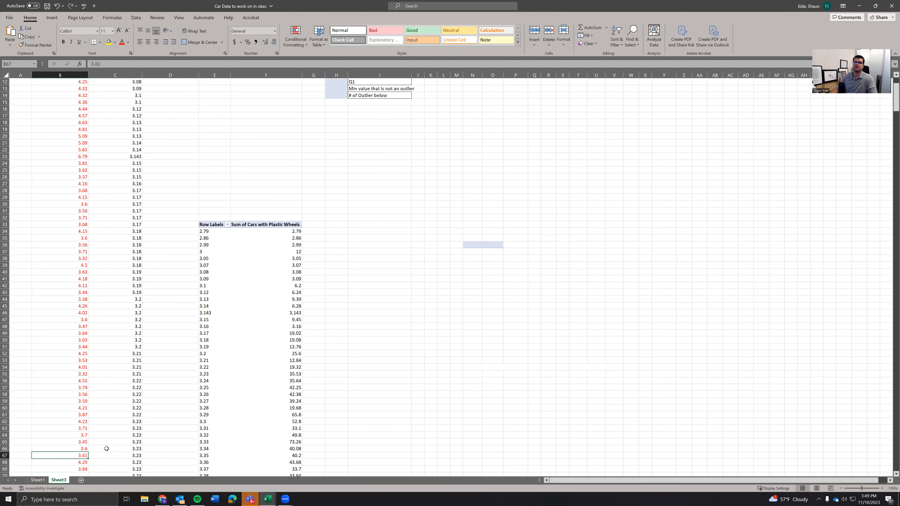
scroll(106, 443, "up", 4)
left_click(67, 346)
left_click(135, 307)
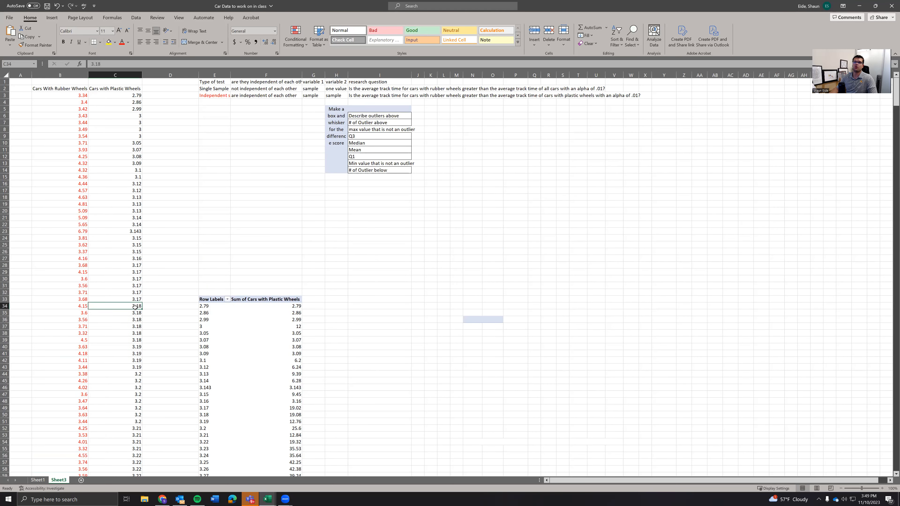
Step: Clear Cars with Plastic Wheels from the PivotTable and add it again as row labels and summed values
left_click(273, 365)
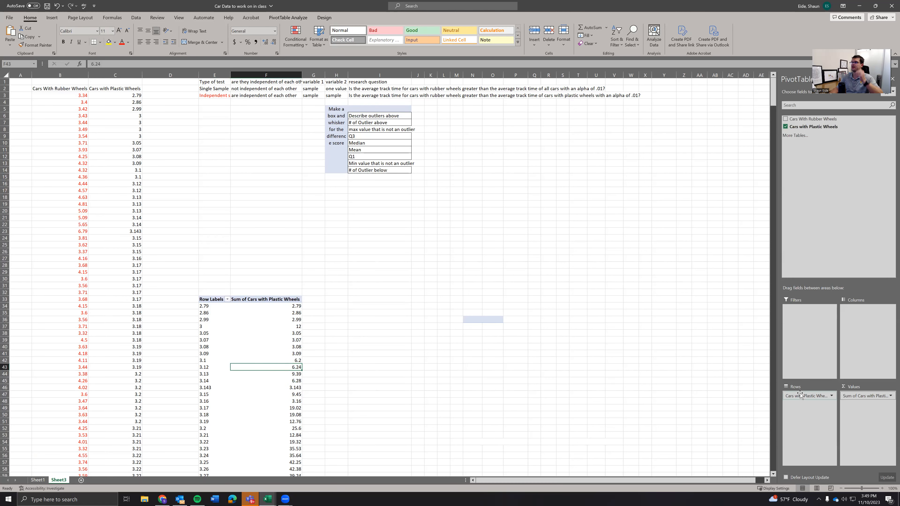
left_click_drag(799, 395, 828, 219)
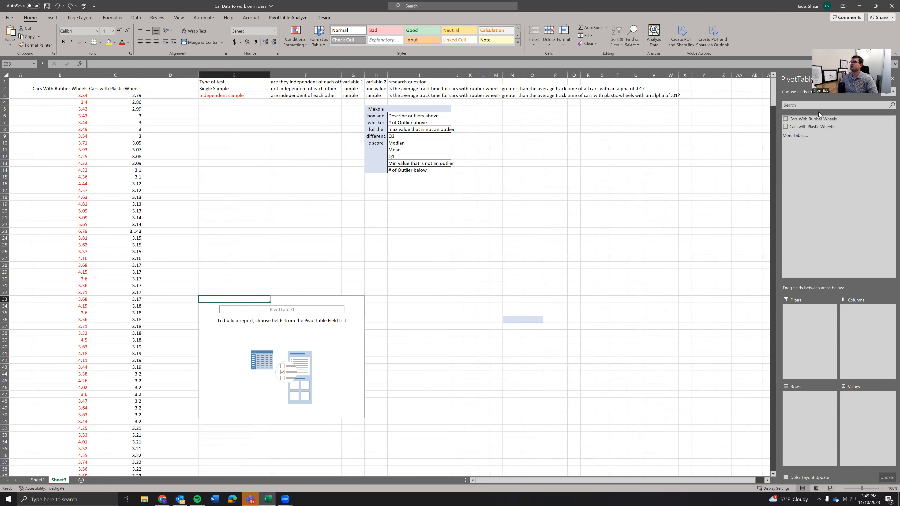
left_click_drag(811, 127, 827, 414)
left_click_drag(803, 130, 858, 413)
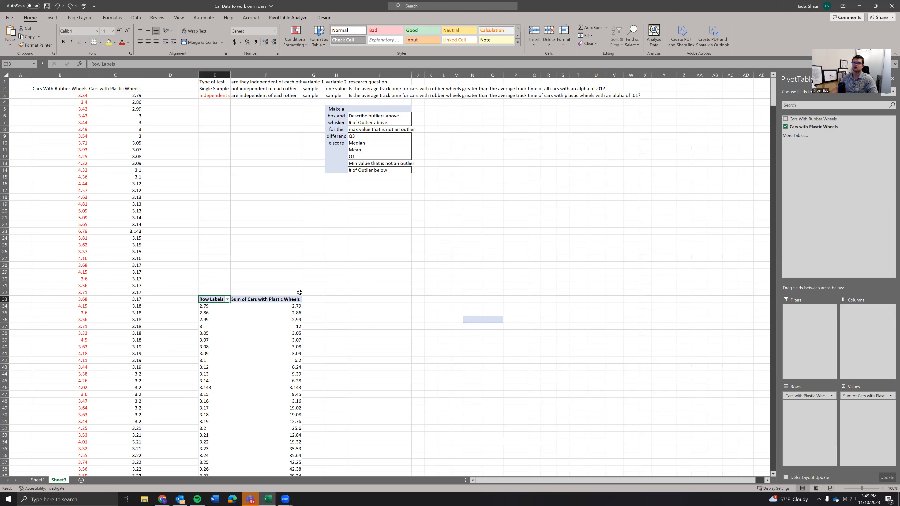
Step: Try showing the summed plastic-wheel values as % of Grand Total, and return them to No Calculation
left_click(379, 319)
left_click(212, 319)
left_click_drag(211, 311, 213, 321)
left_click(216, 354)
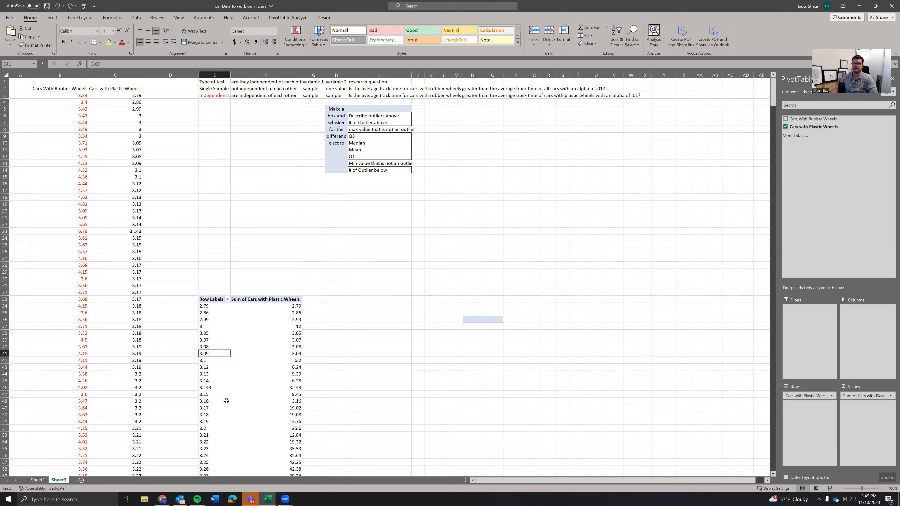
left_click(293, 332)
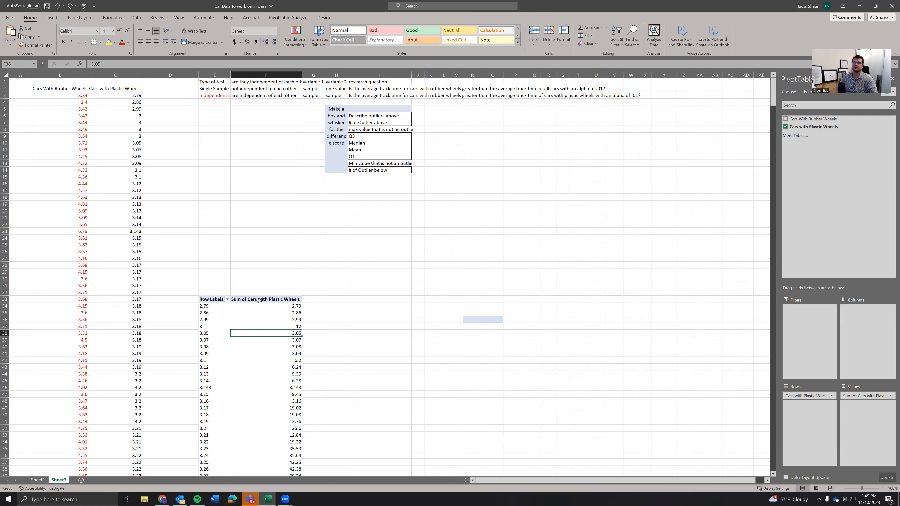
right_click(269, 341)
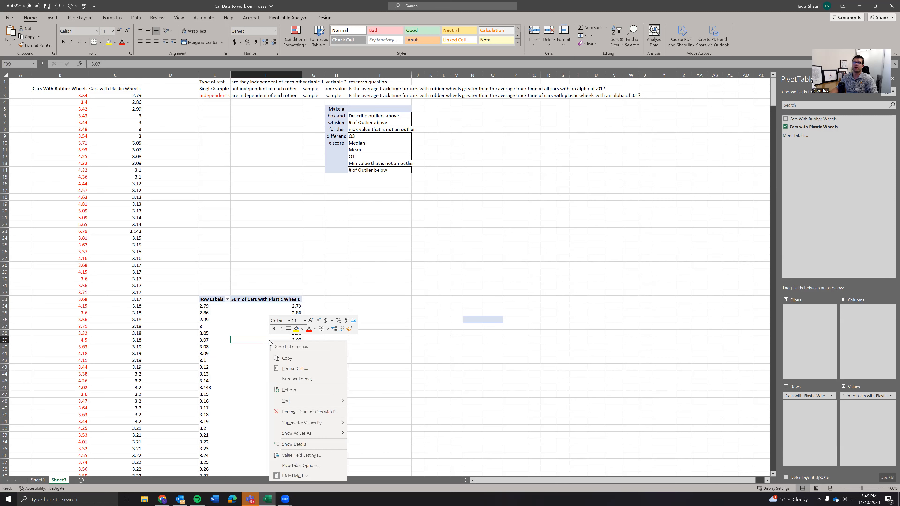
mouse_move(312, 432)
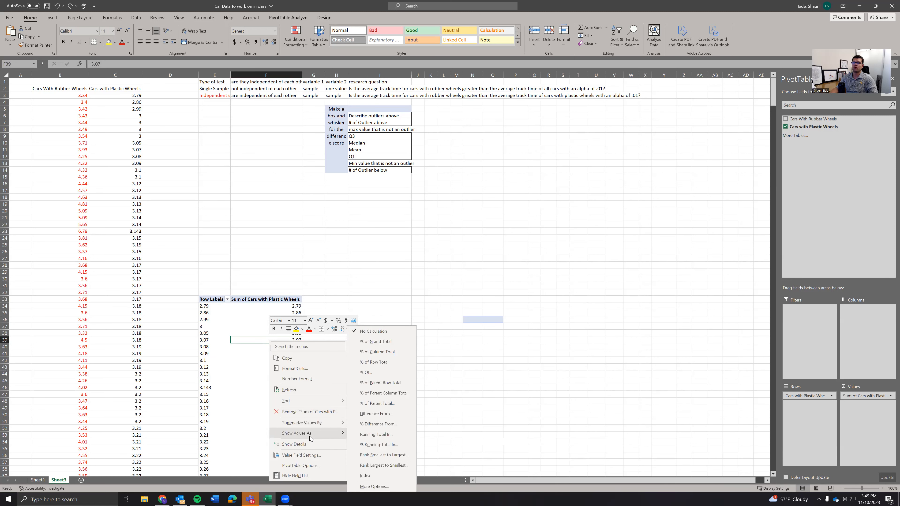
left_click(383, 342)
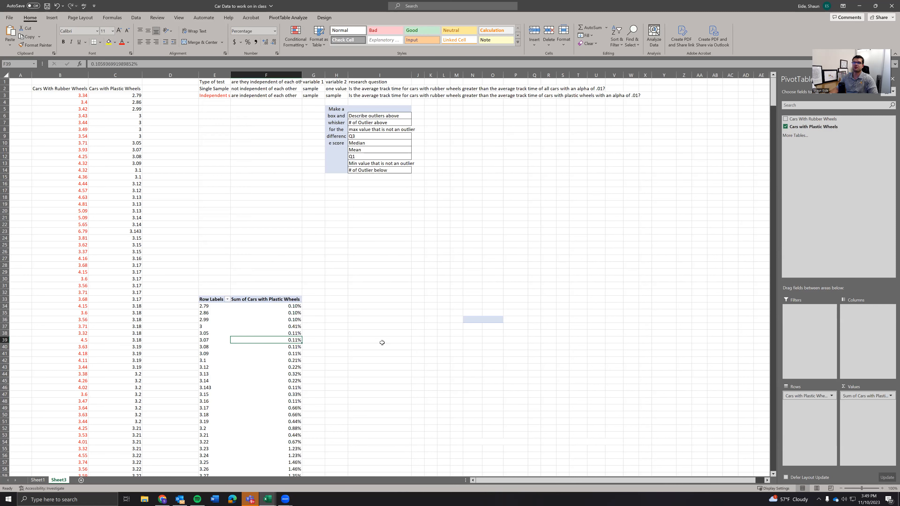
right_click(246, 327)
mouse_move(306, 422)
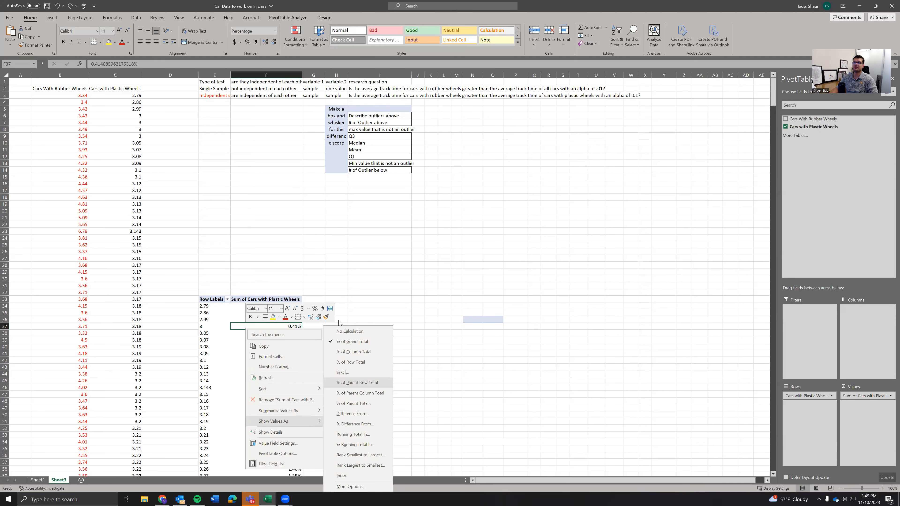
left_click(349, 331)
Step: Summarize the PivotTable's Cars with Plastic Wheels values by Count
right_click(290, 420)
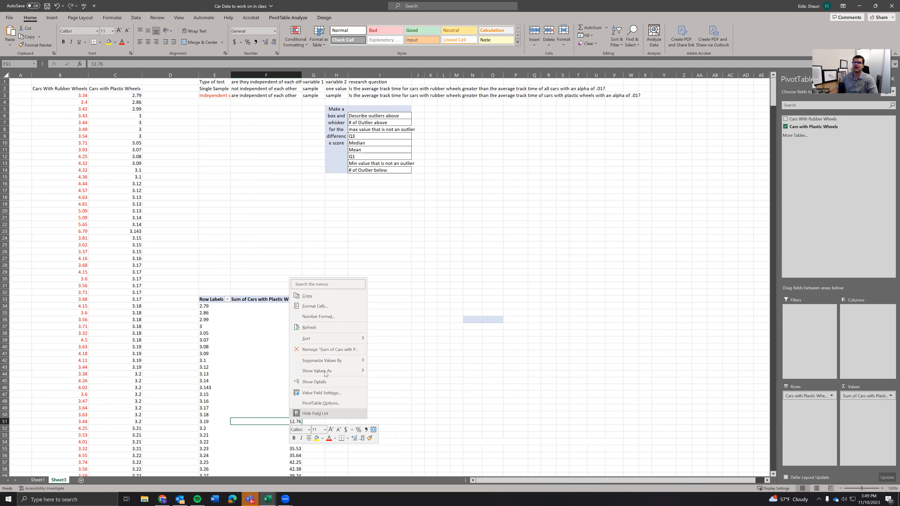
mouse_move(329, 360)
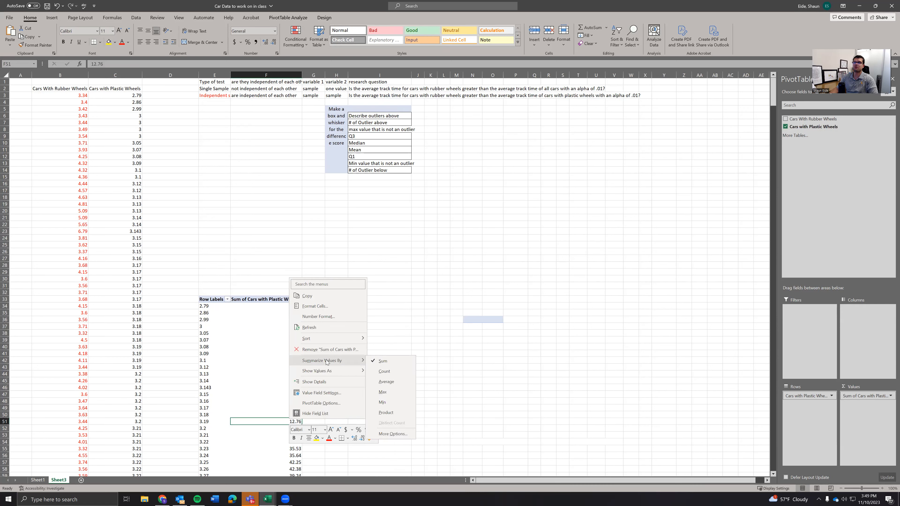
left_click(405, 373)
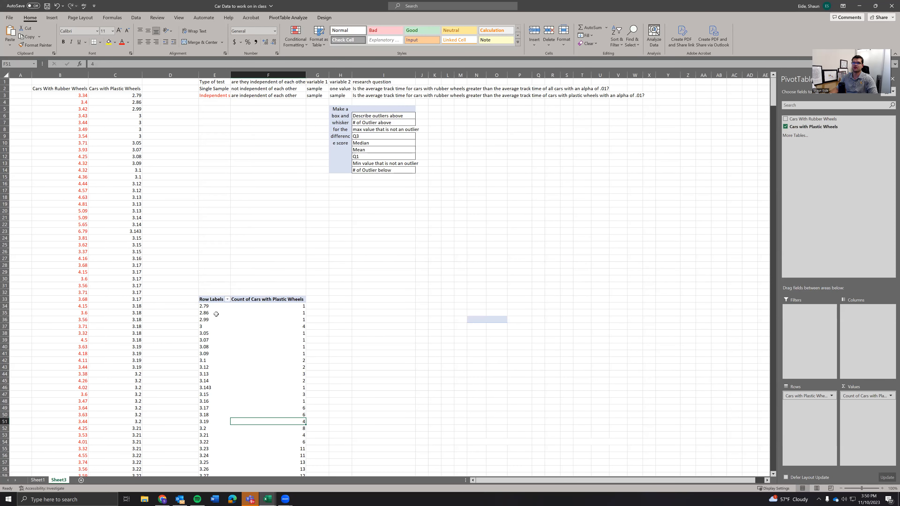
Step: Examine the counts beside each plastic-wheel time in the PivotTable and compare them with the source columns
left_click(206, 305)
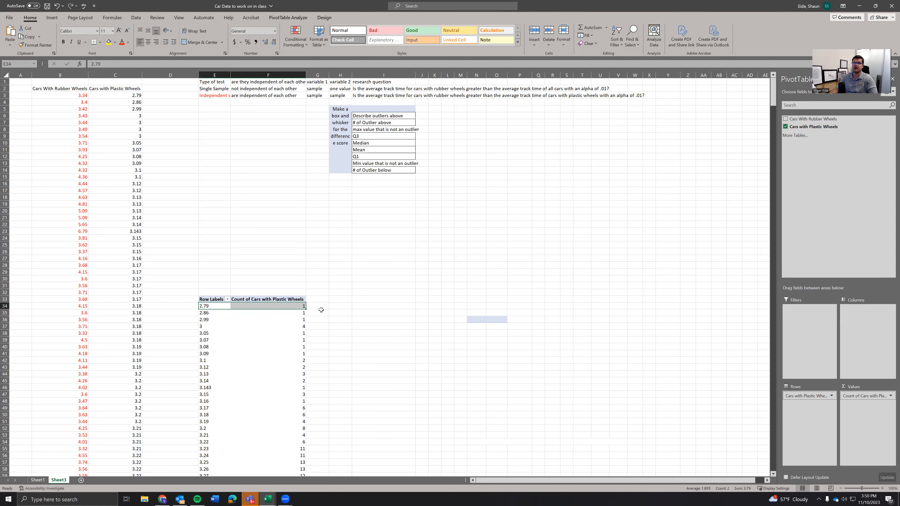
left_click(301, 314)
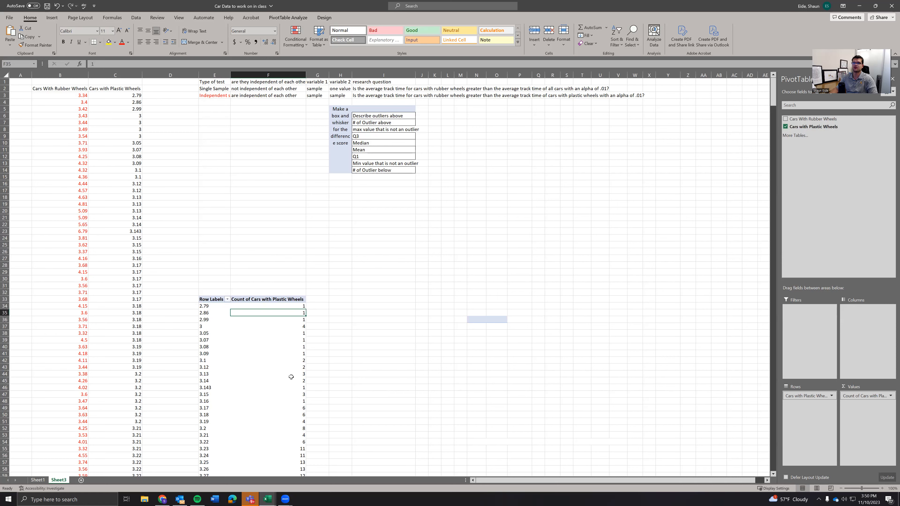
left_click(287, 350)
left_click(217, 326)
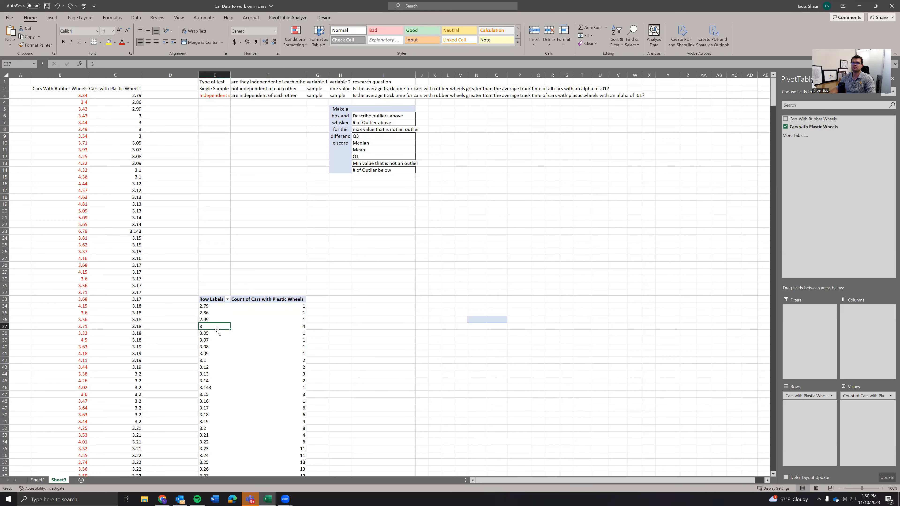
scroll(244, 329, "down", 6)
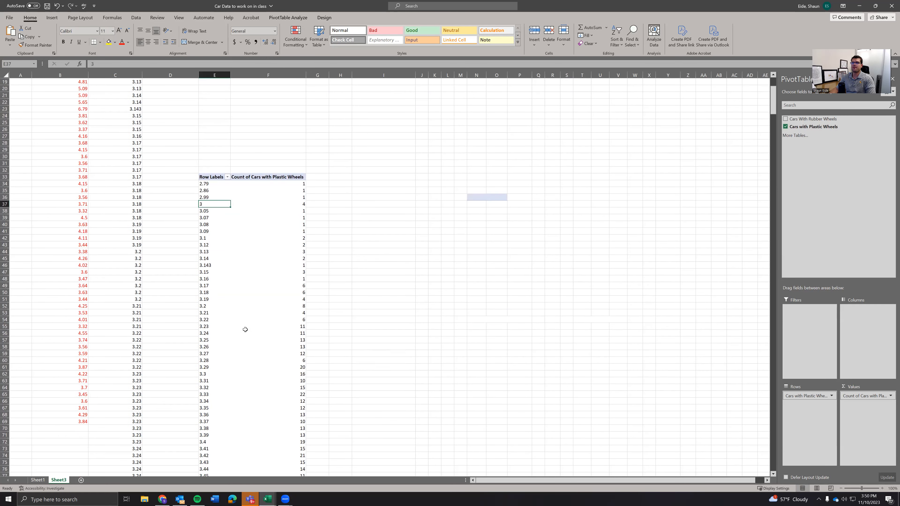
scroll(249, 334, "down", 5)
scroll(250, 309, "up", 11)
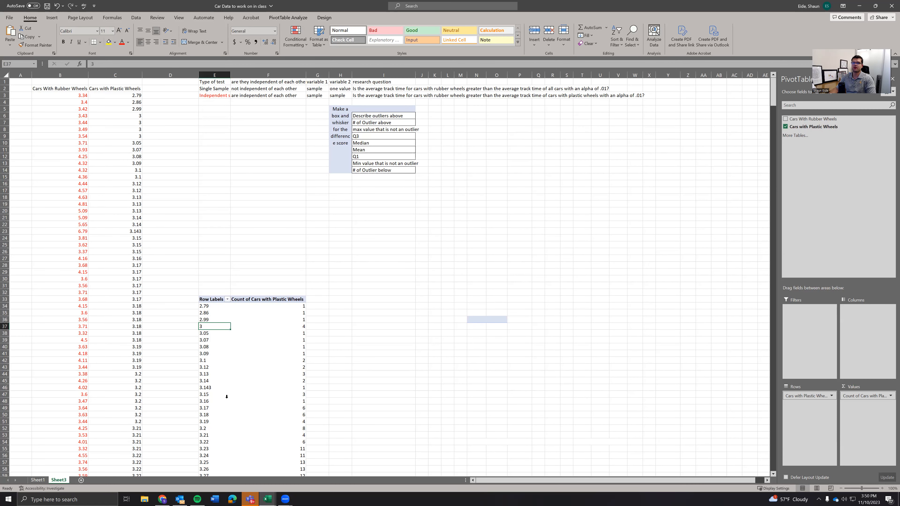
left_click(83, 301)
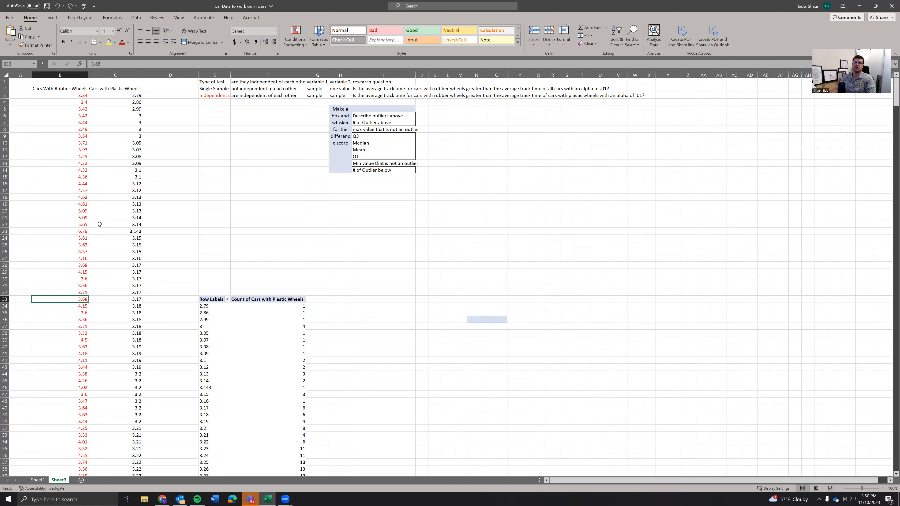
left_click(113, 187)
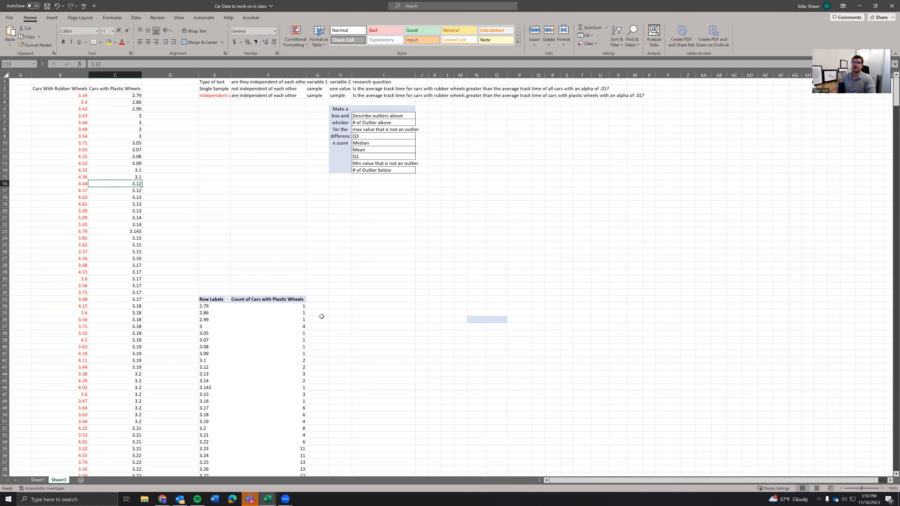
Step: Look up the PivotTable's Grand Total and record n=809 in cell D5
left_click(283, 332)
key("ctrl+Down")
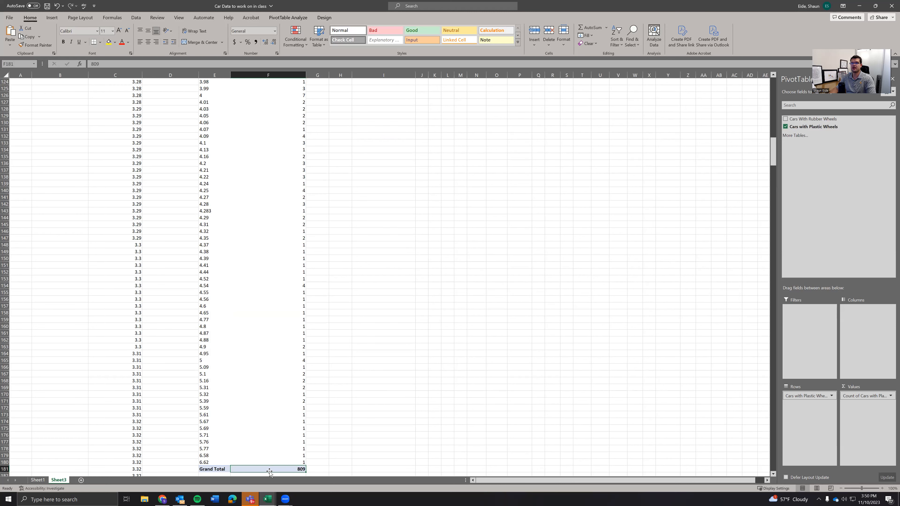
scroll(250, 336, "up", 20)
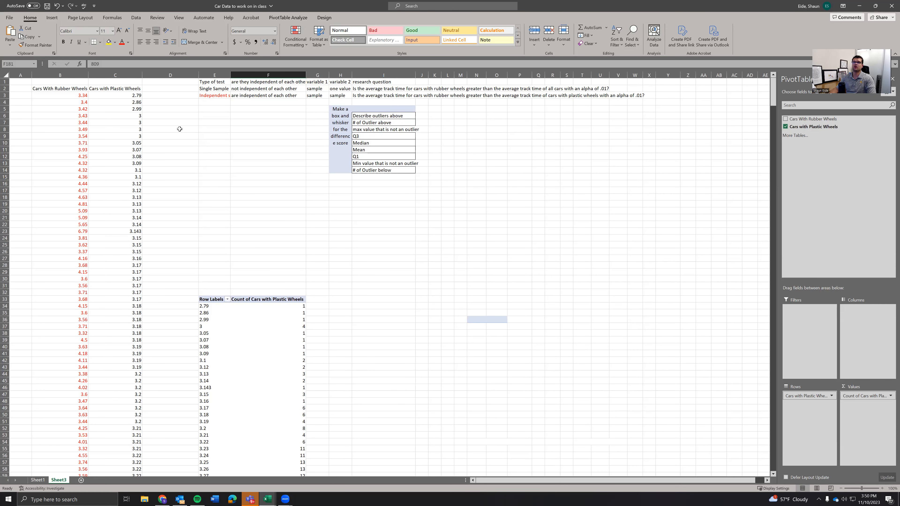
left_click(179, 129)
left_click(181, 108)
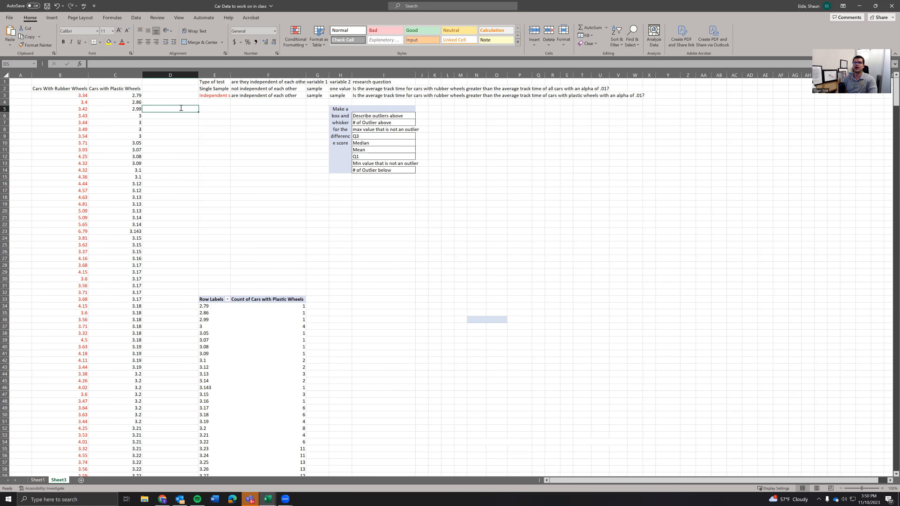
type("n=809")
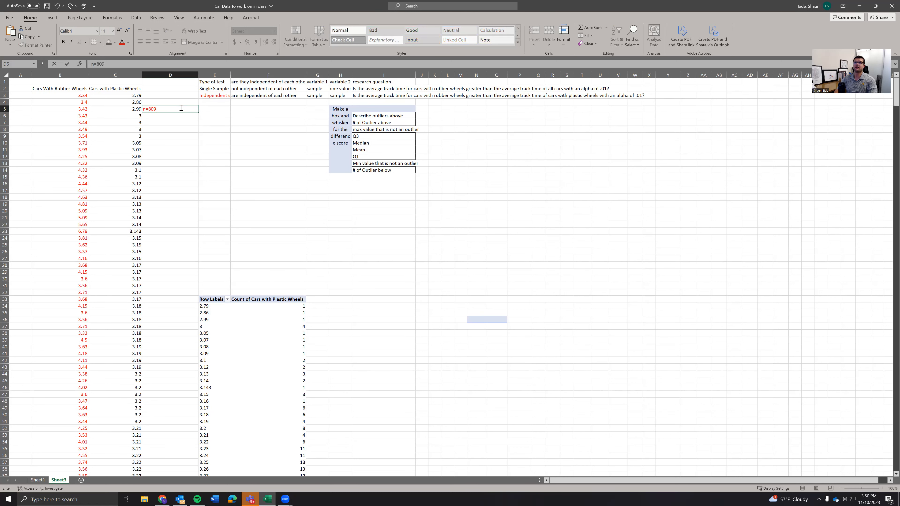
key("Return")
Step: Enter "how many classes should we have" in cell D6 and the rule 2^k>n in cell F6
type("\\")
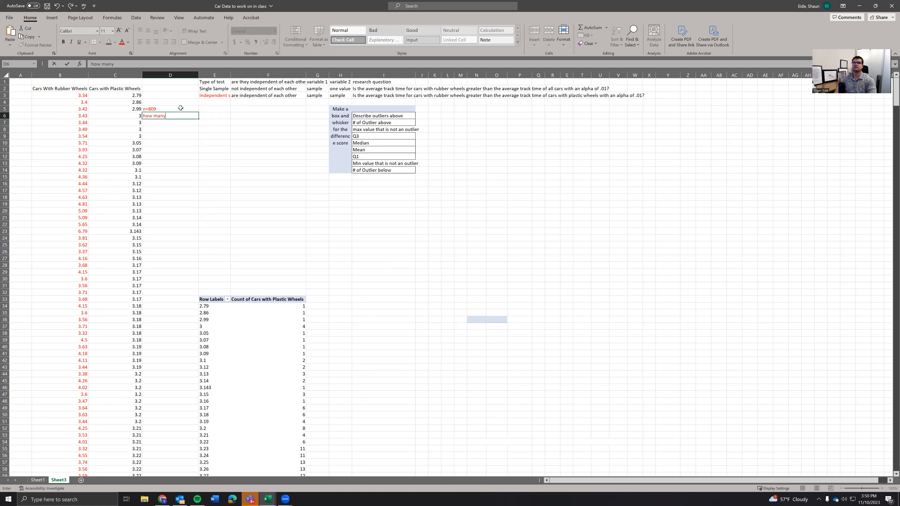
type("es should we have")
key("Tab")
key("Tab")
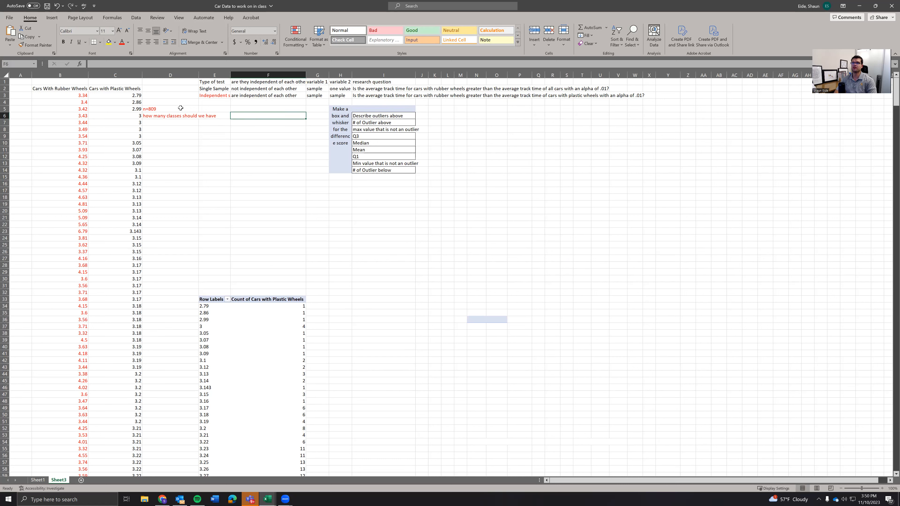
type("2^k>n")
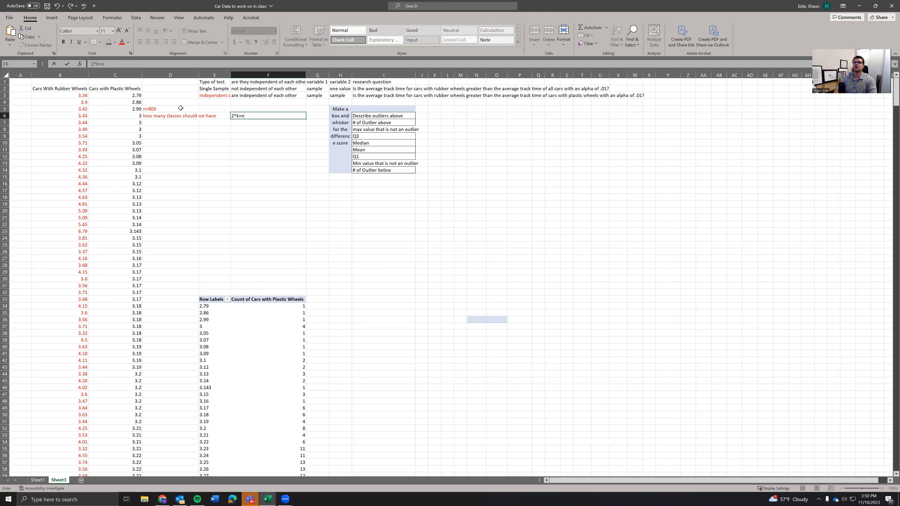
key("Return")
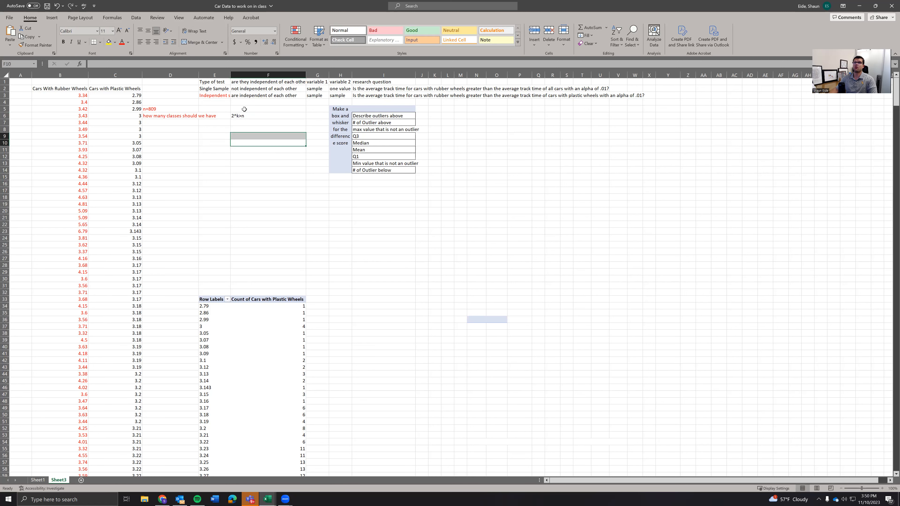
Step: Copy the 2^k>n rule from cell F6 into cell E6 and delete the original
left_click(243, 116)
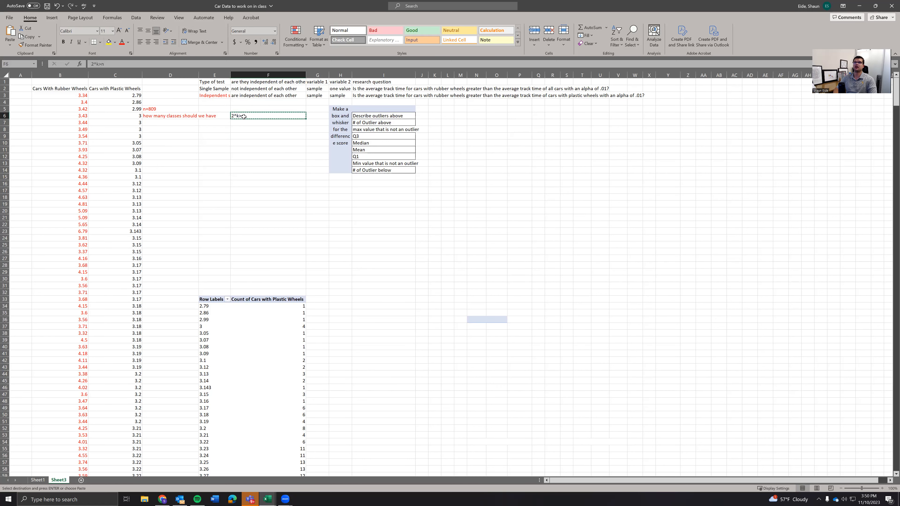
key("Left")
key("Right")
key("ctrl+c")
key("Left")
key("ctrl+v")
key("Down")
left_click(244, 116)
key("Delete")
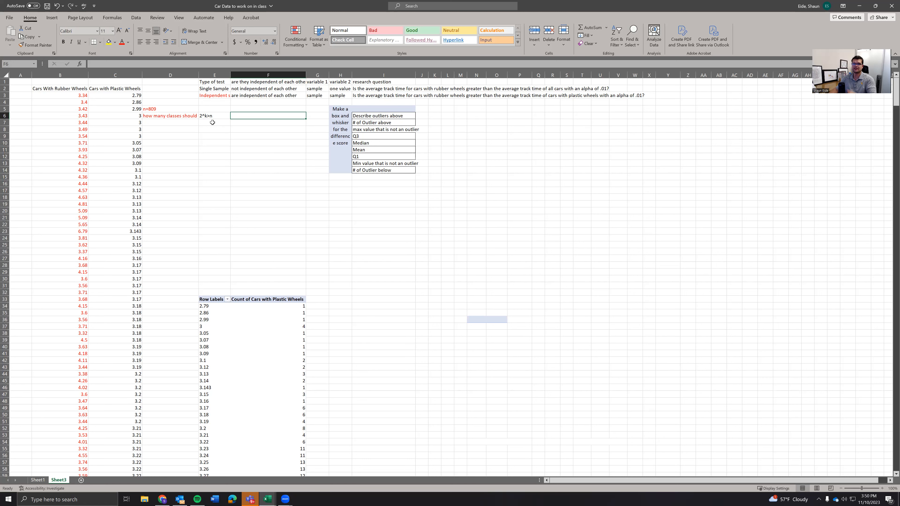
left_click(206, 135)
left_click(205, 115)
left_click(206, 122)
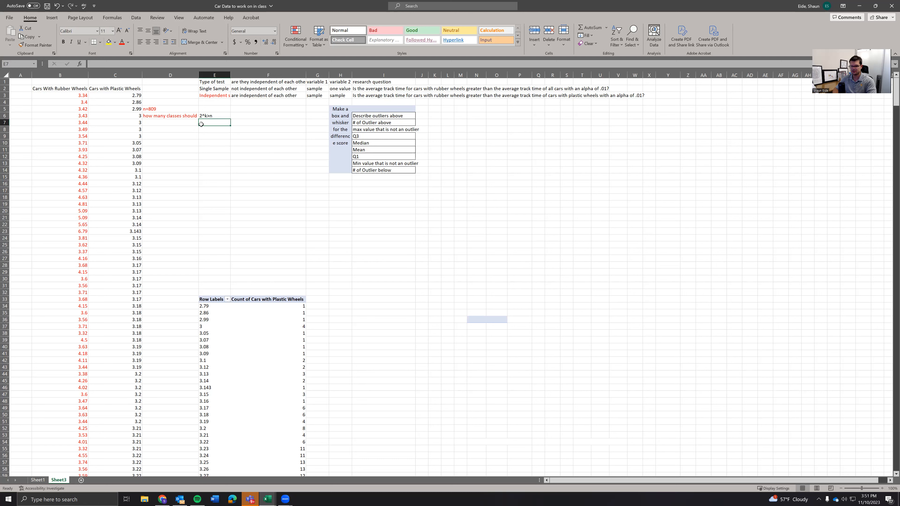
key("Right")
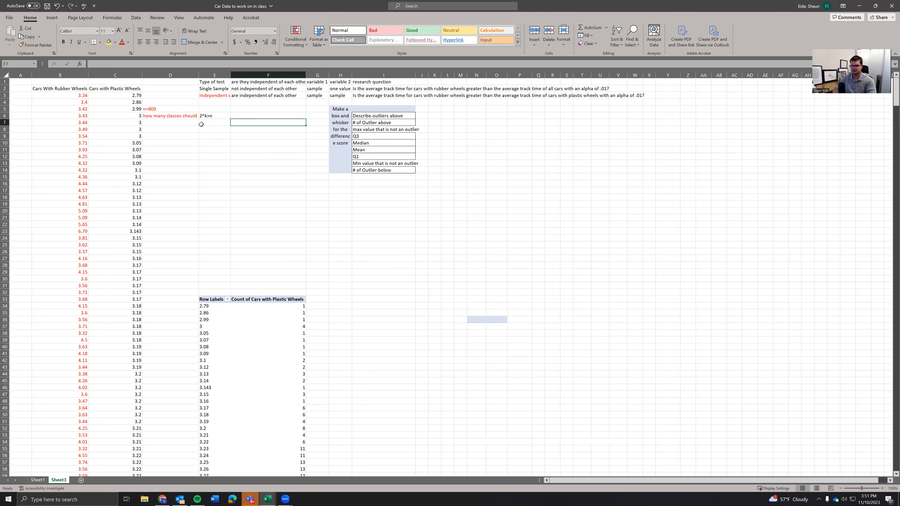
left_click(201, 124)
key("Down")
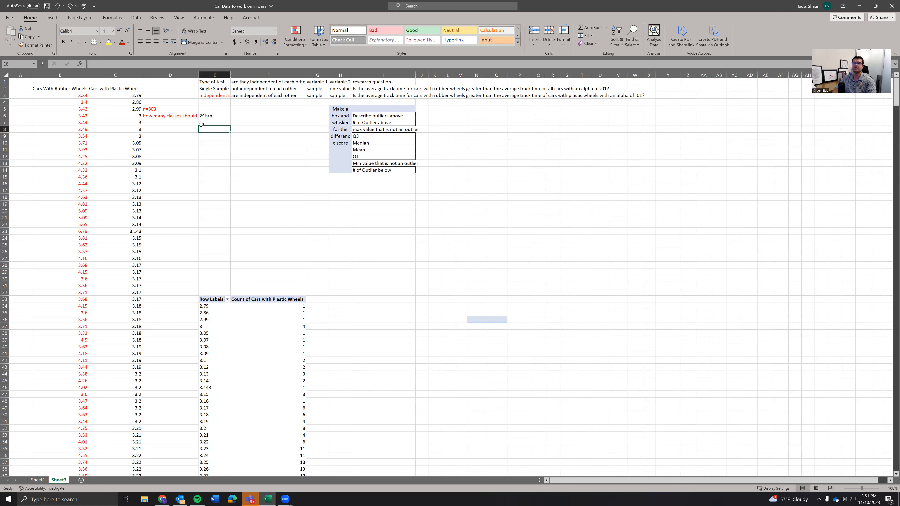
Step: Enter the column headings k in cell E7 and 2^k in cell F7
key("Right")
key("Up")
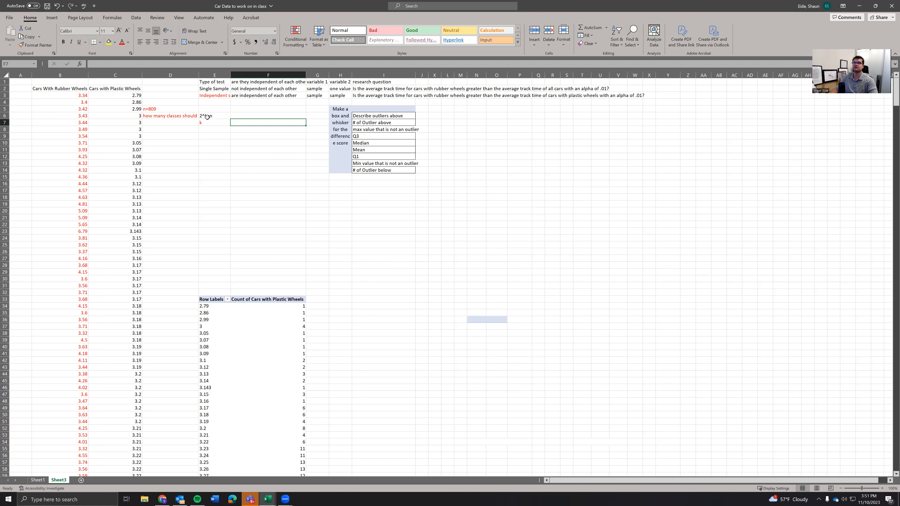
left_click(227, 115)
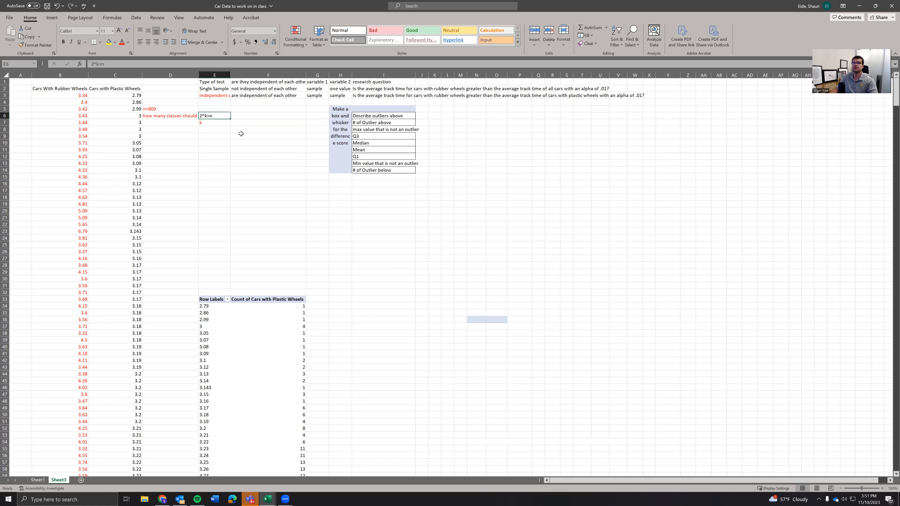
left_click(241, 123)
type("=2")
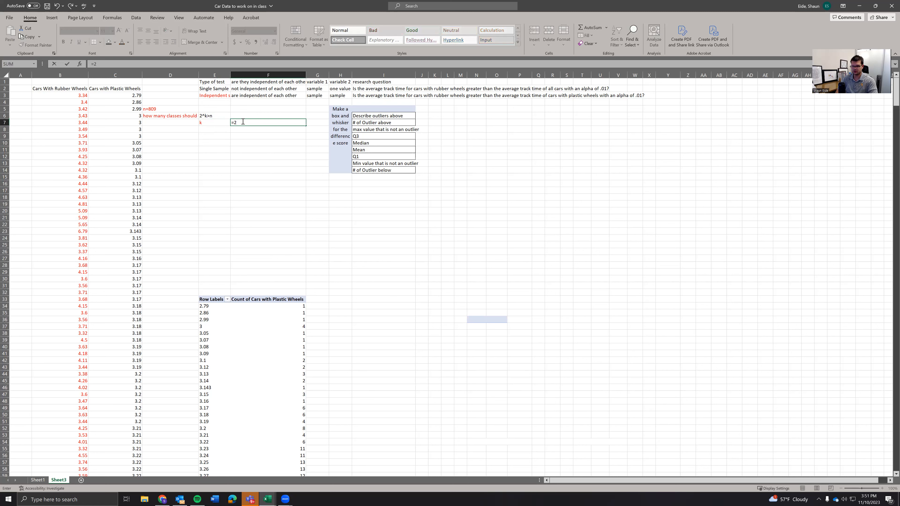
key("BackSpace")
key("BackSpace")
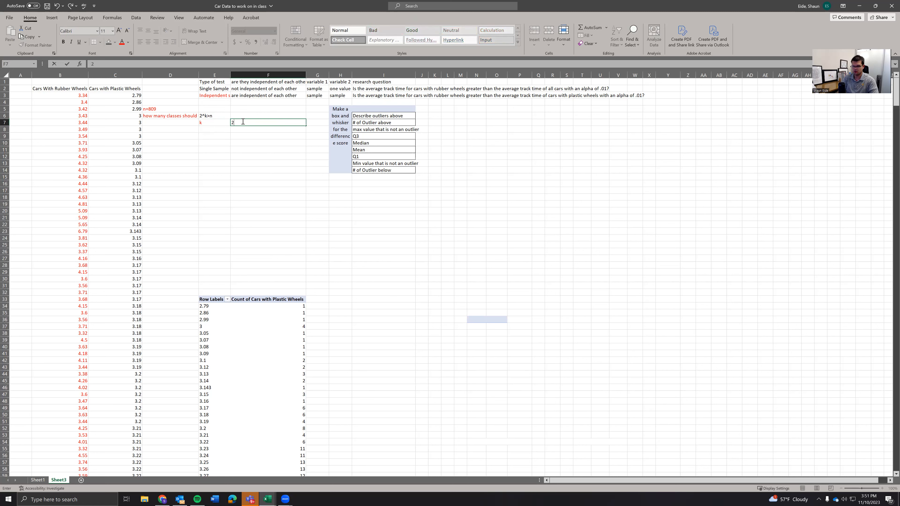
key("Tab")
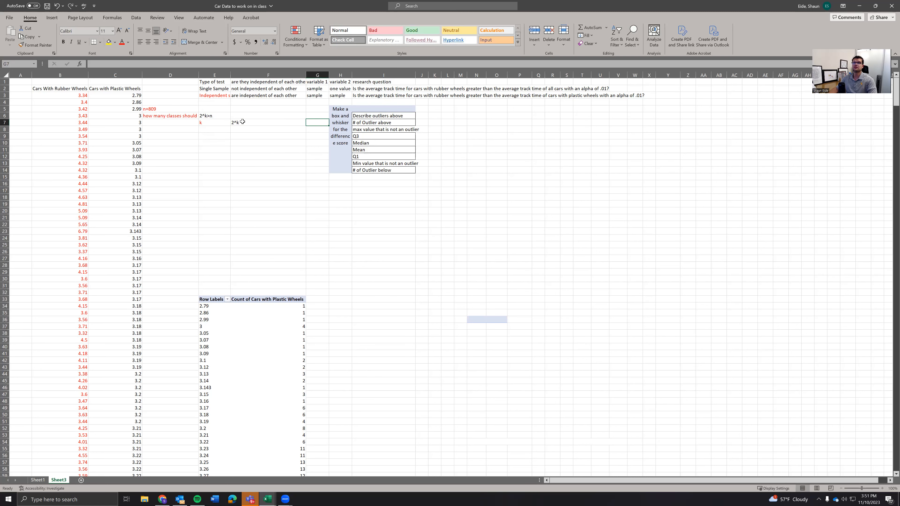
Step: Enter the formula =2^E8 in cell F8 and fill it down to F19
left_click(218, 129)
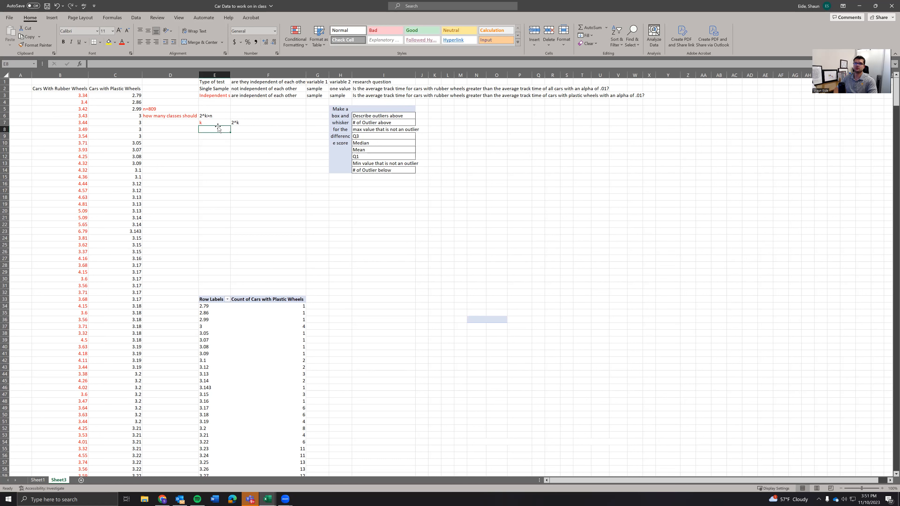
key("Right")
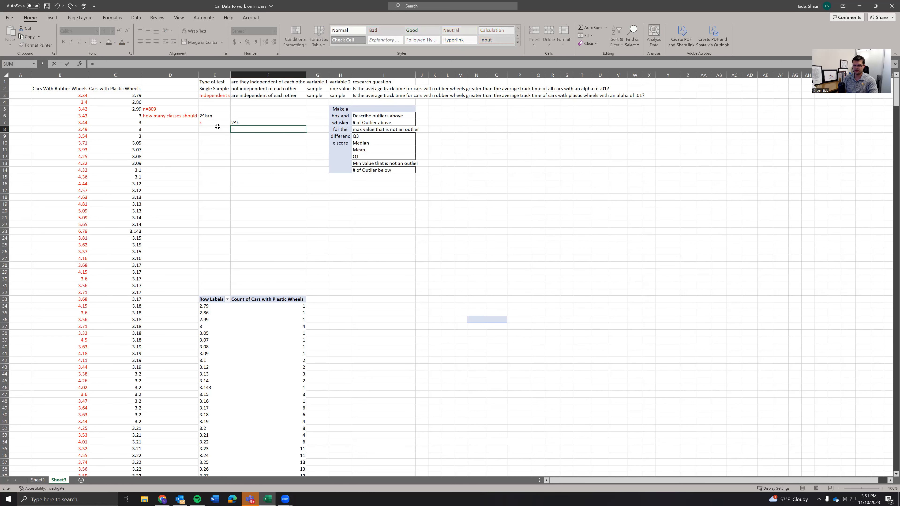
left_click(211, 131)
key("Return")
key("Up")
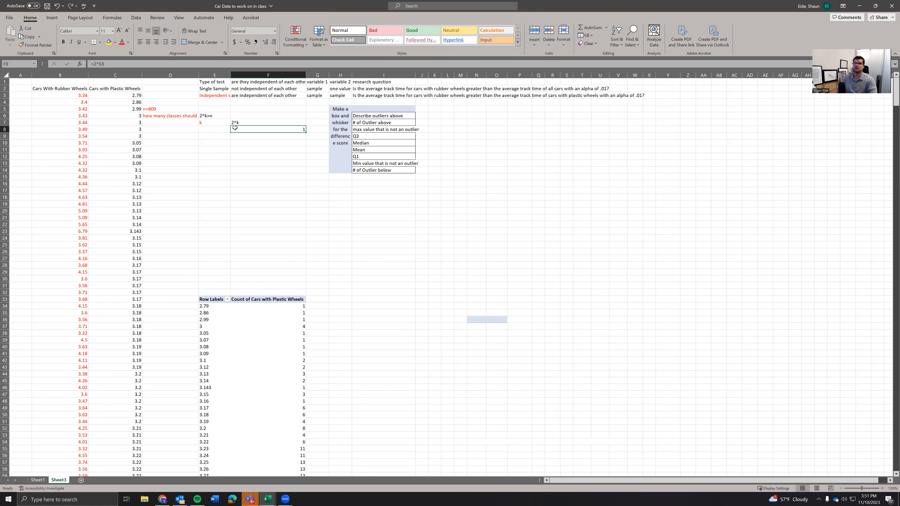
left_click_drag(305, 132, 305, 207)
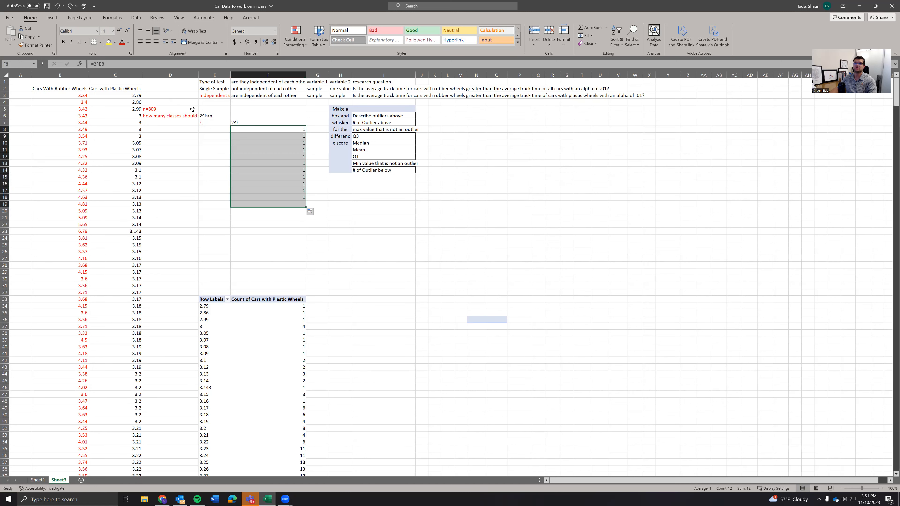
Step: Fill the k column from E8 to E19 with consecutive values from 5 to 16
left_click(212, 128)
type("5 6 7 8 9")
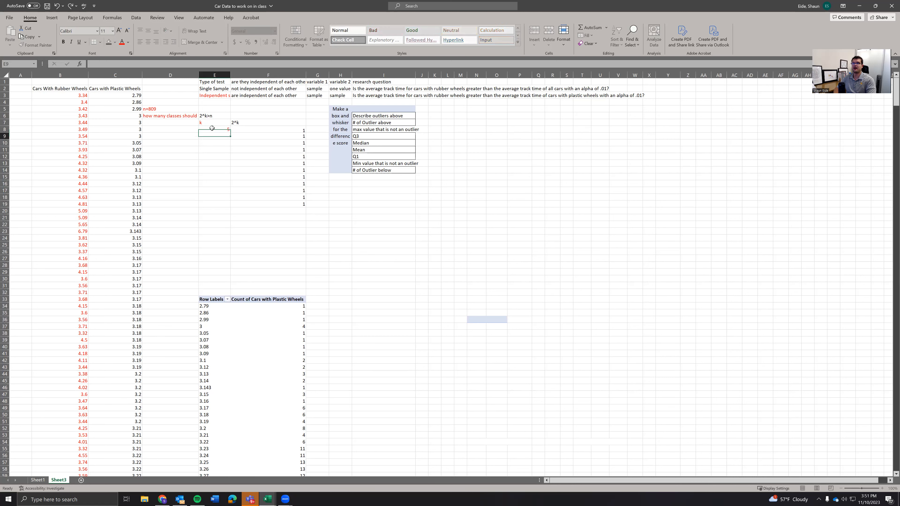
key("Return")
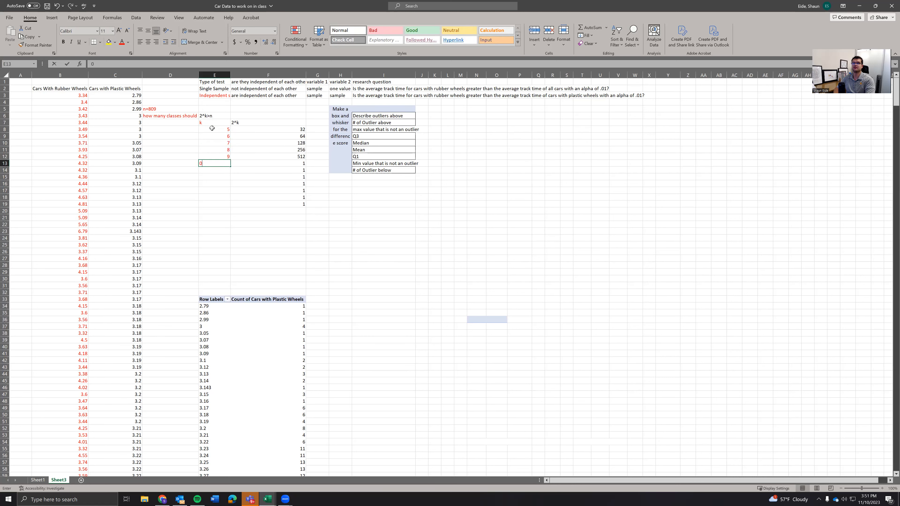
left_click_drag(212, 128, 229, 210)
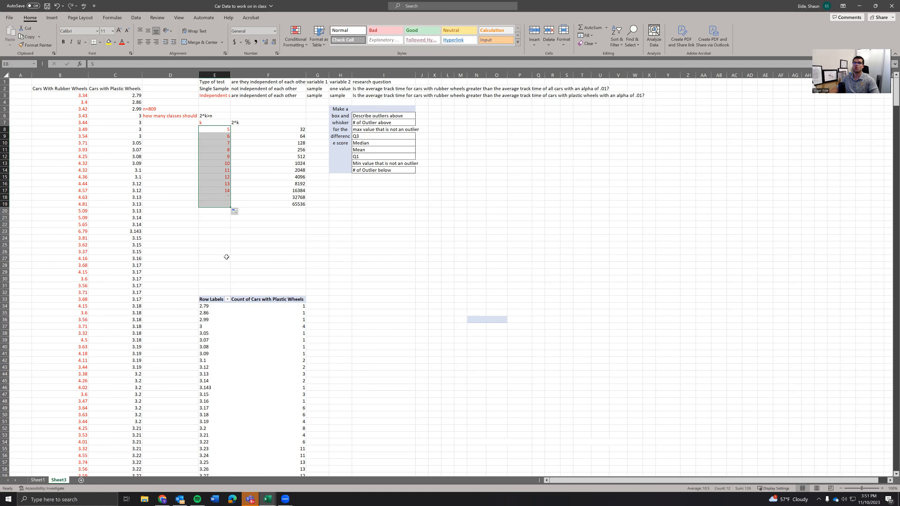
left_click(214, 258)
left_click(216, 131)
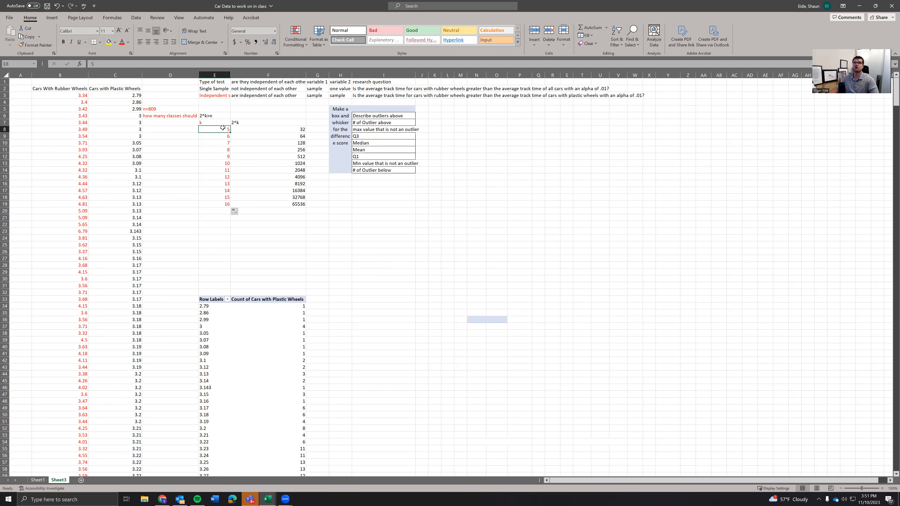
Step: Move the n=809 note from cell D5 to D7, beside the k heading
left_click(250, 123)
left_click(170, 123)
left_click(163, 110)
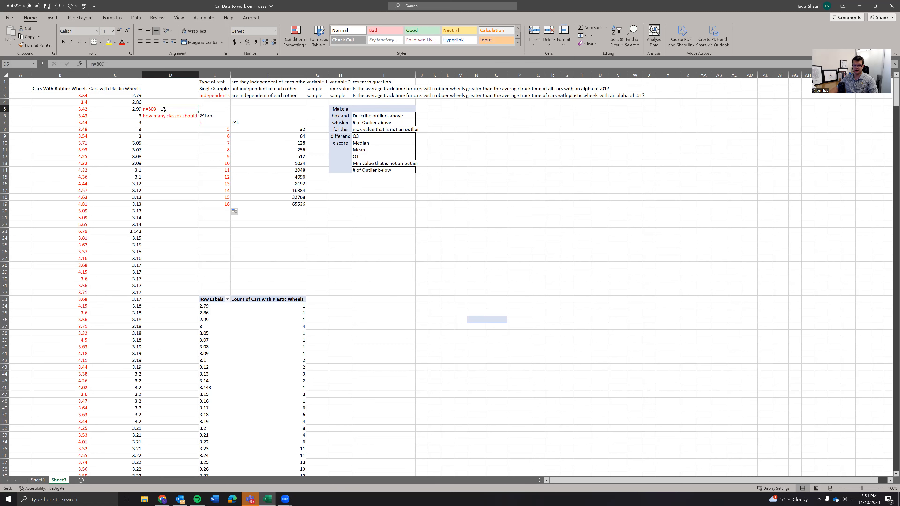
left_click_drag(164, 109, 163, 123)
Step: Compare the 2^k values with n=809 and clear the table rows for k from 11 to 16
left_click(234, 156)
left_click_drag(222, 131, 269, 135)
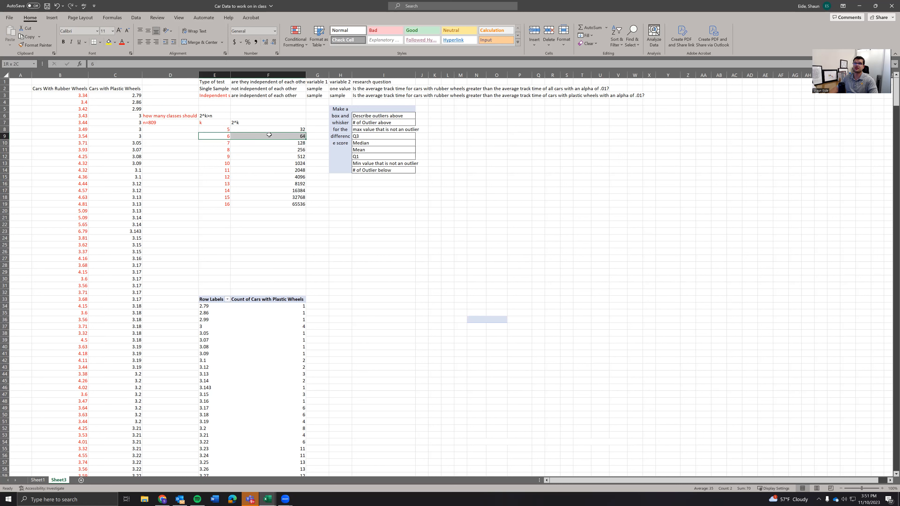
left_click(168, 121)
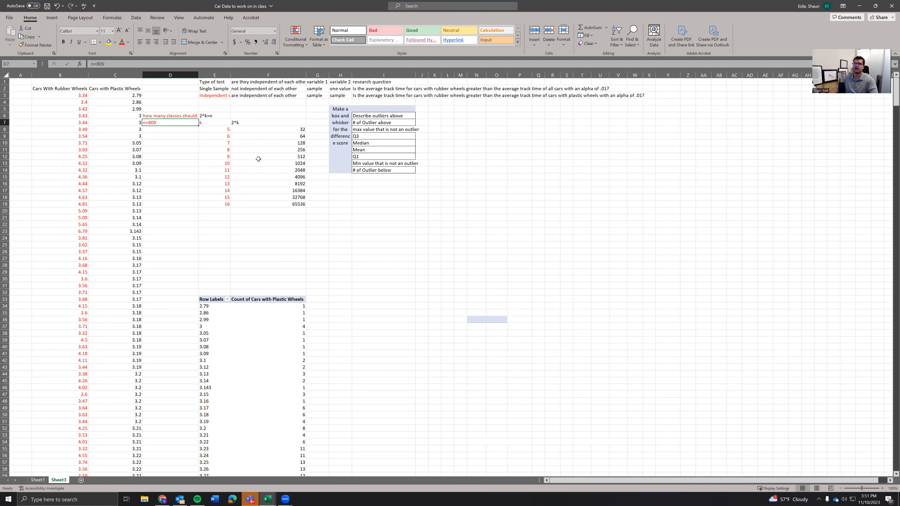
left_click_drag(227, 158, 166, 124)
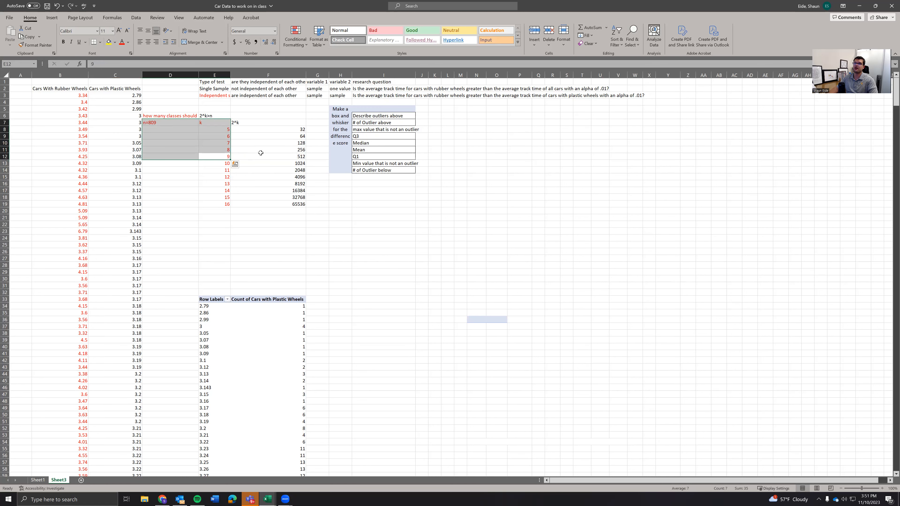
left_click(264, 165)
left_click_drag(228, 163, 239, 163)
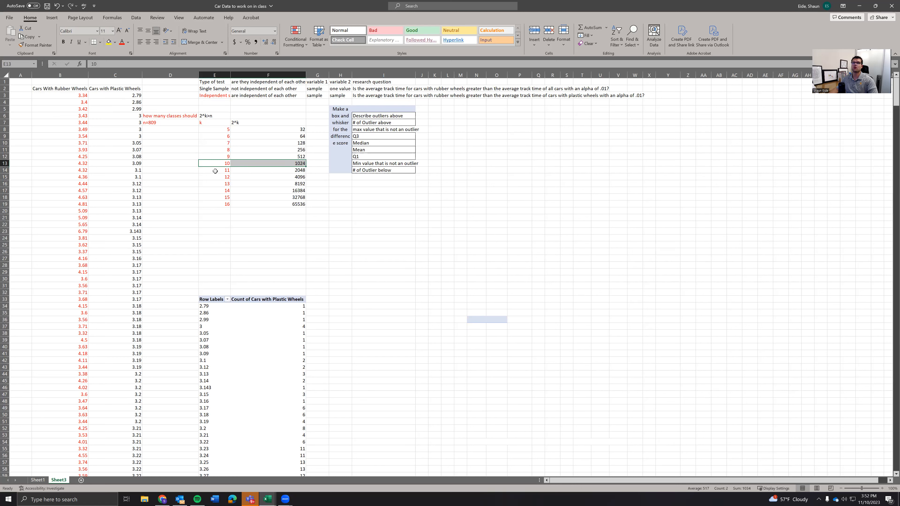
left_click_drag(215, 171, 300, 201)
key("Delete")
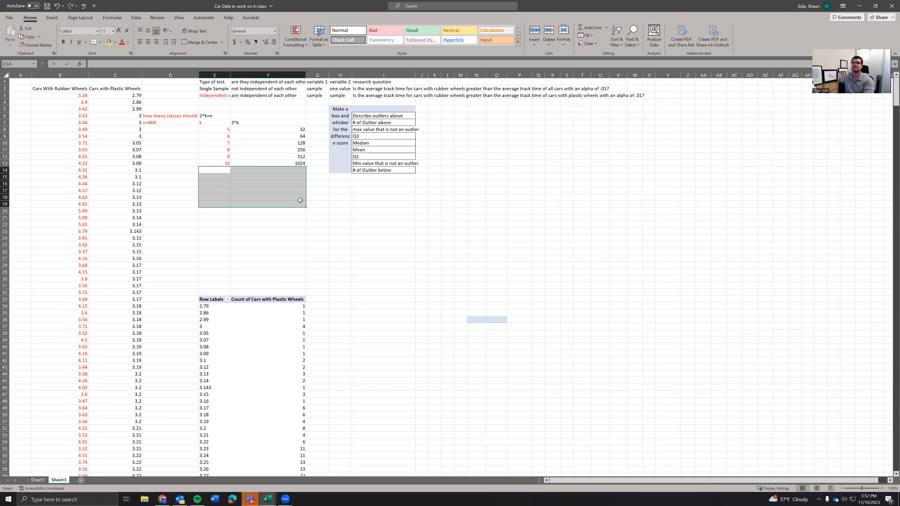
left_click(227, 239)
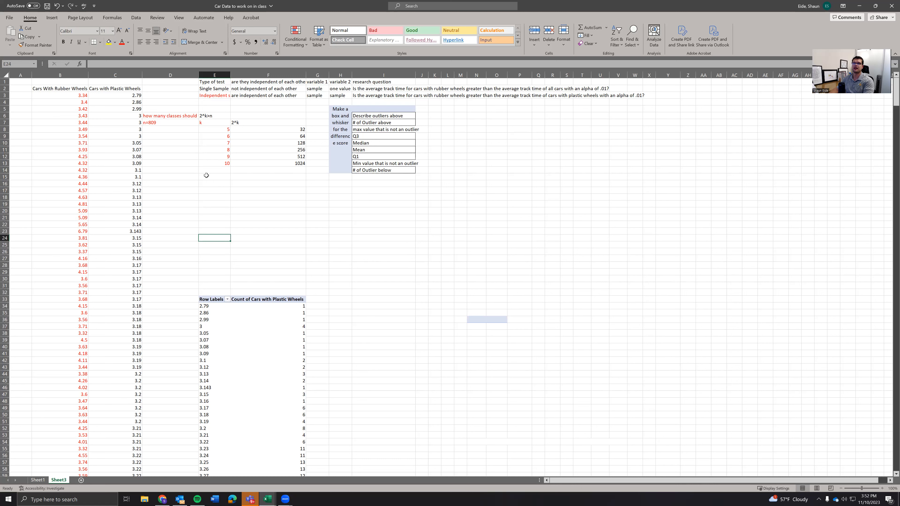
Step: Enter k=10 in cell D8 and the label "range" in cell D9
left_click(174, 163)
left_click(205, 171)
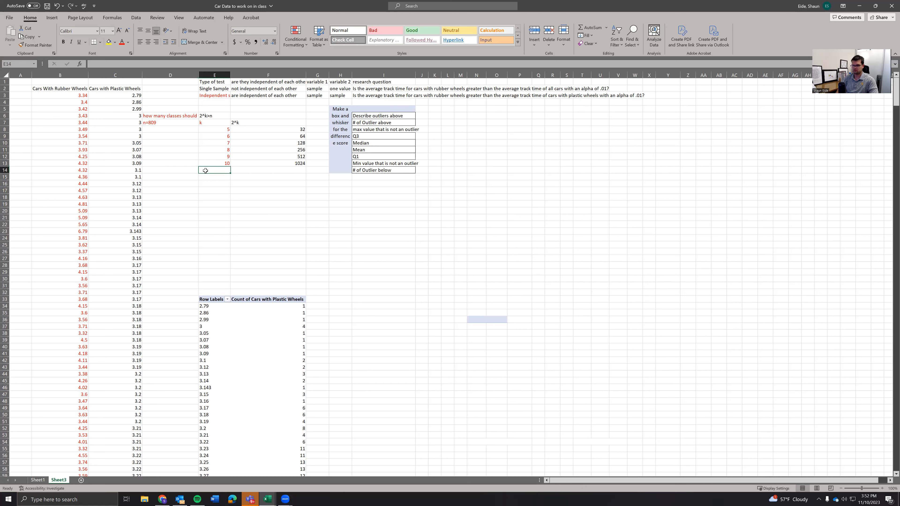
key("Left")
key("Up")
key("Up")
key("Up")
key("Up")
key("Up")
key("Up")
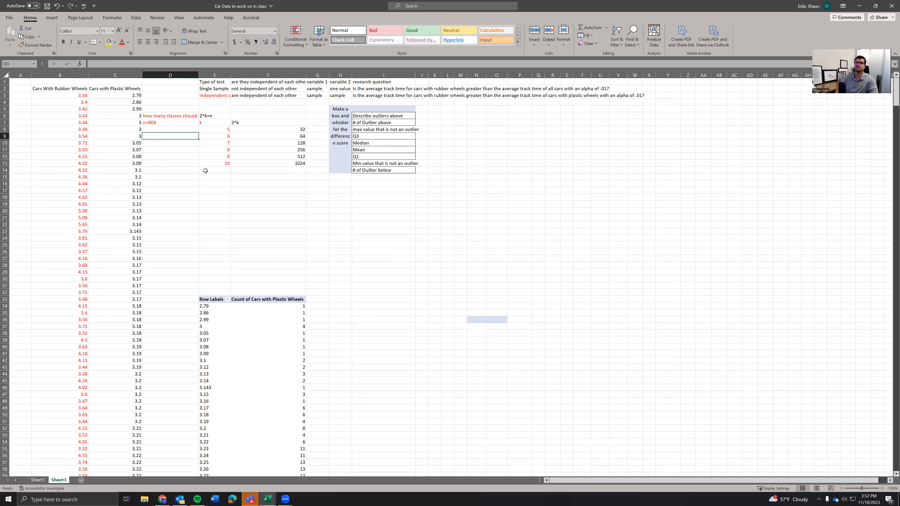
type("k=10-")
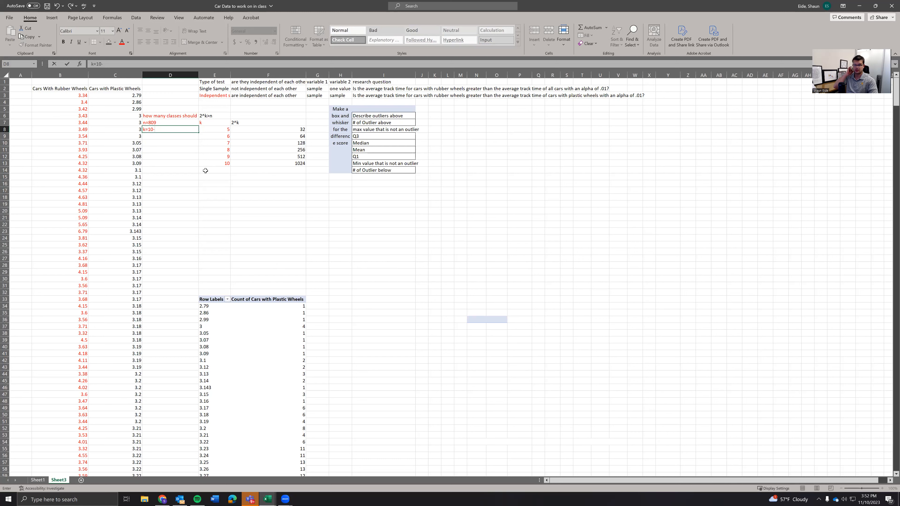
key("BackSpace")
key("Return")
type("rang")
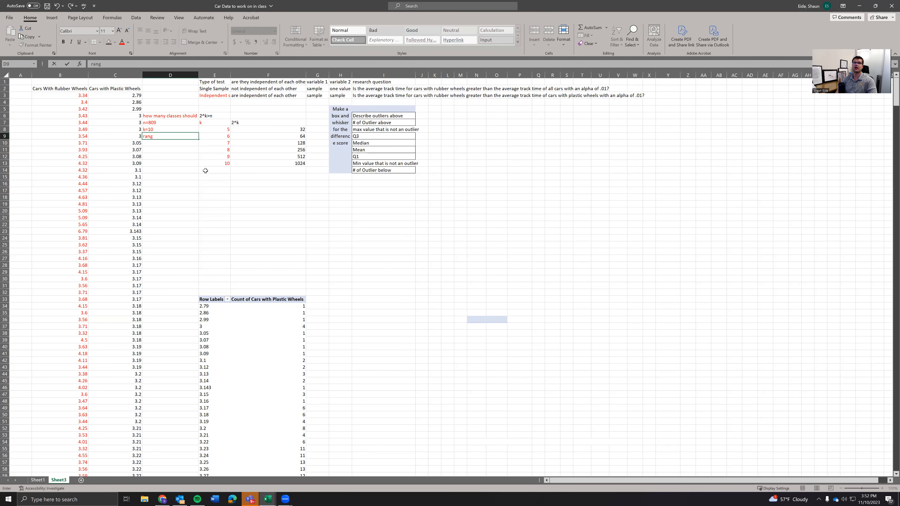
type("e")
key("Tab")
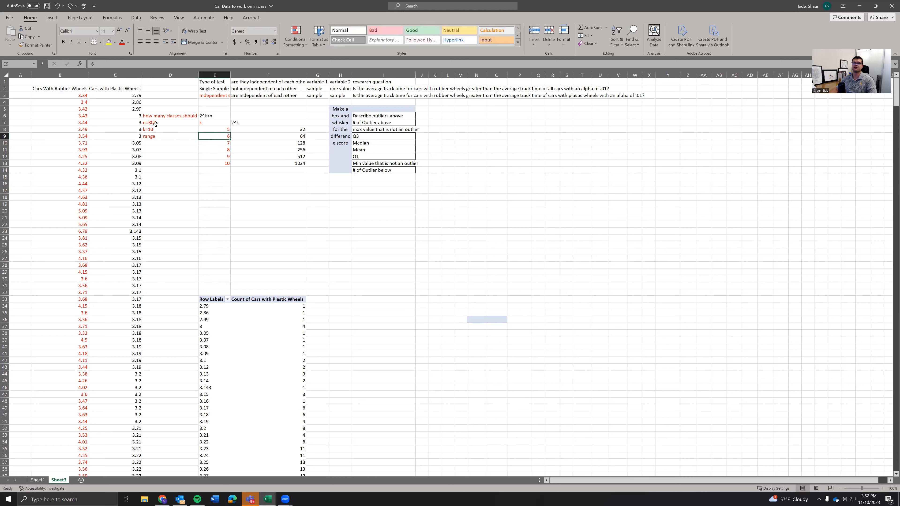
Step: Move the n, k and range notes from D7:D9 to D12:D14
left_click_drag(155, 124, 165, 138)
key("ctrl+c")
left_click(165, 155)
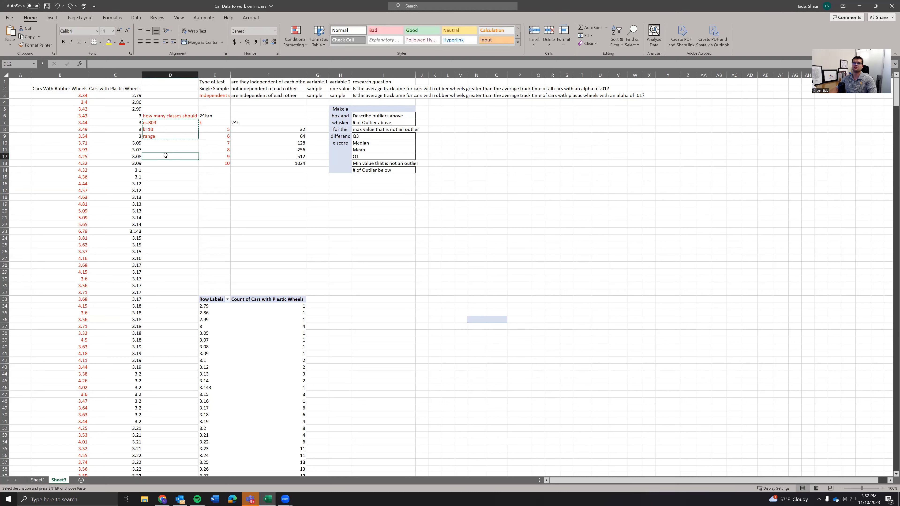
key("ctrl+v")
Step: Extend the range label in cell D14 to read range=max-min
left_click(163, 171)
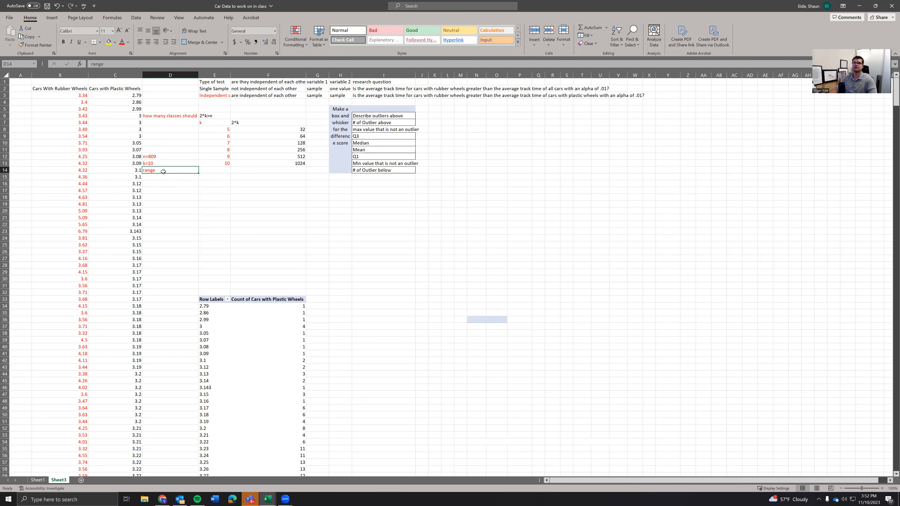
double_click(163, 171)
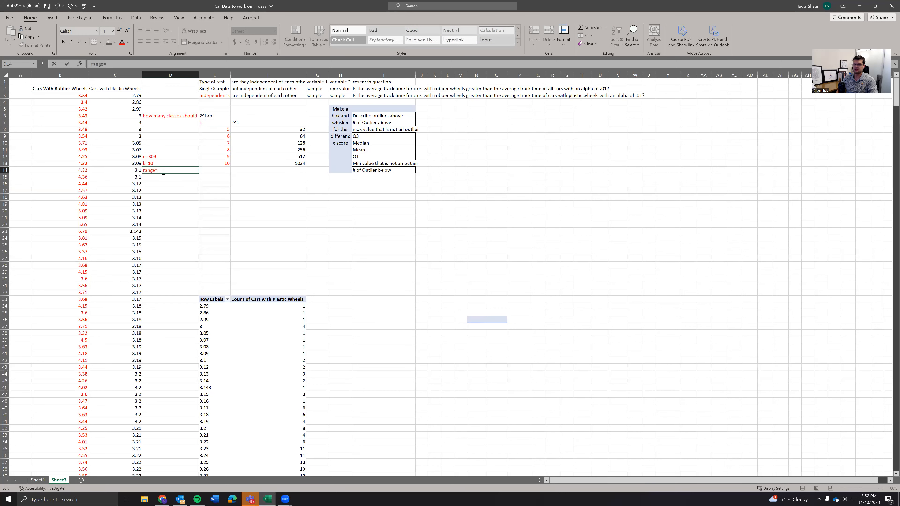
type("=max-min")
key("Tab")
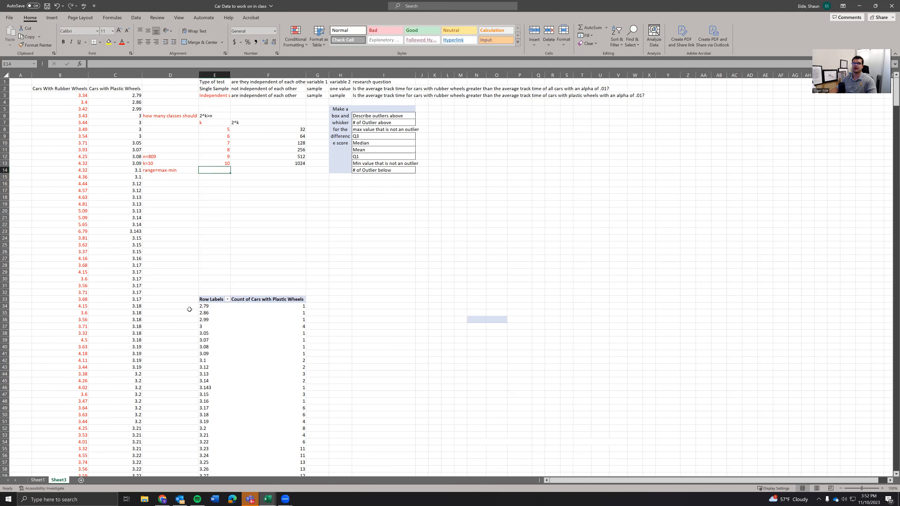
Step: Look up the largest and smallest plastic-wheel times in the pivot table and enter 6.62-2.79 in cell D15
left_click(214, 315)
key("ctrl+Down")
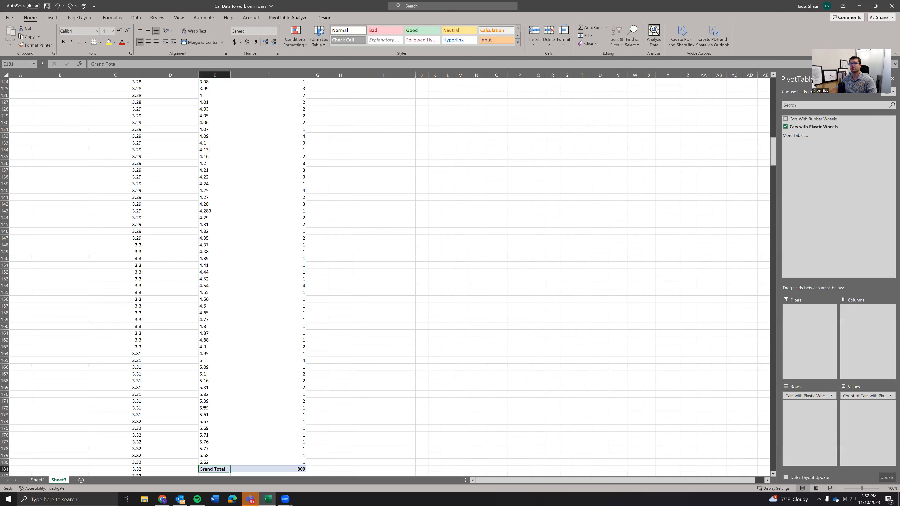
left_click(207, 462)
scroll(218, 329, "up", 20)
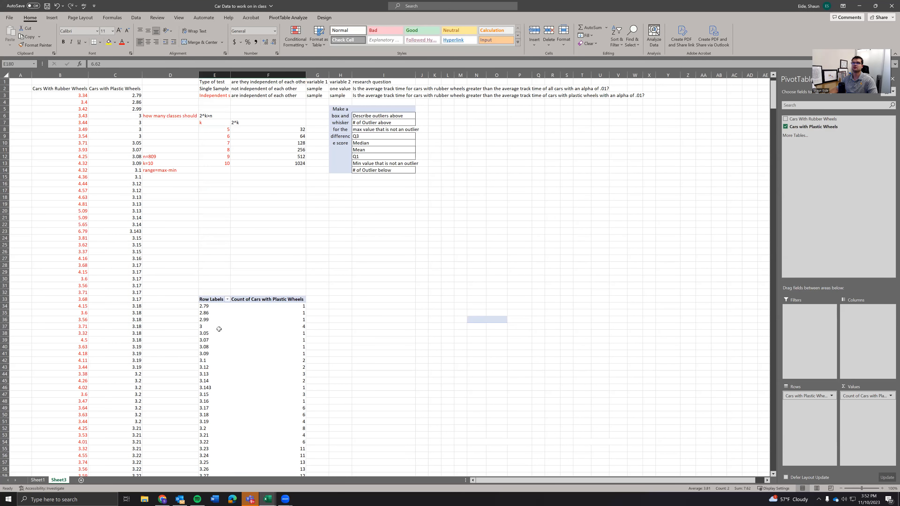
left_click(212, 307)
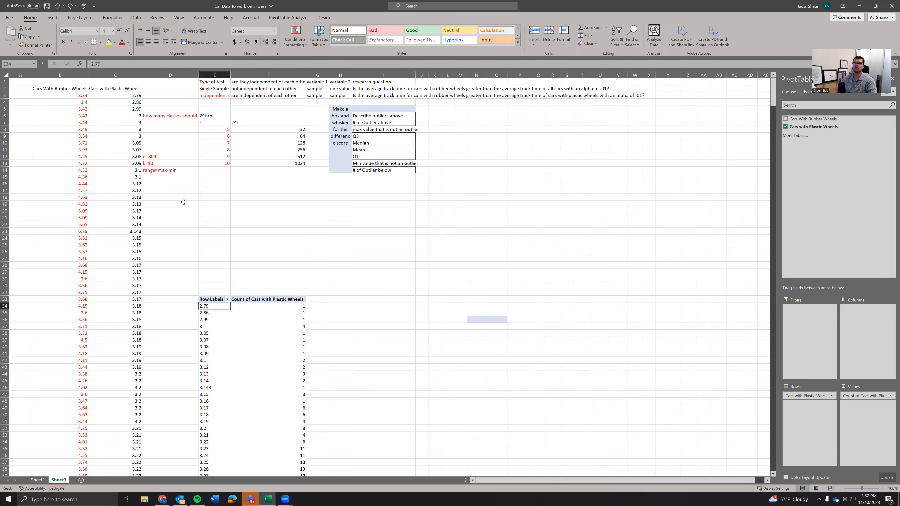
left_click(174, 174)
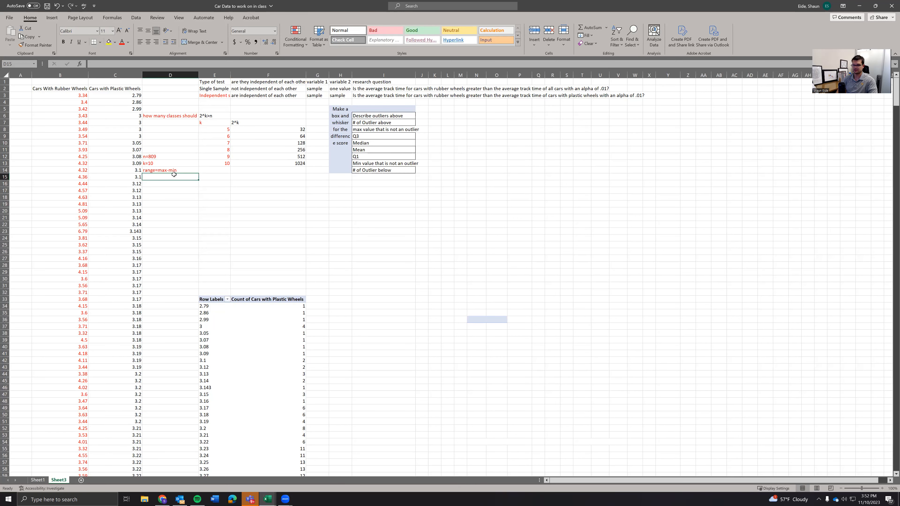
type("6.62-2")
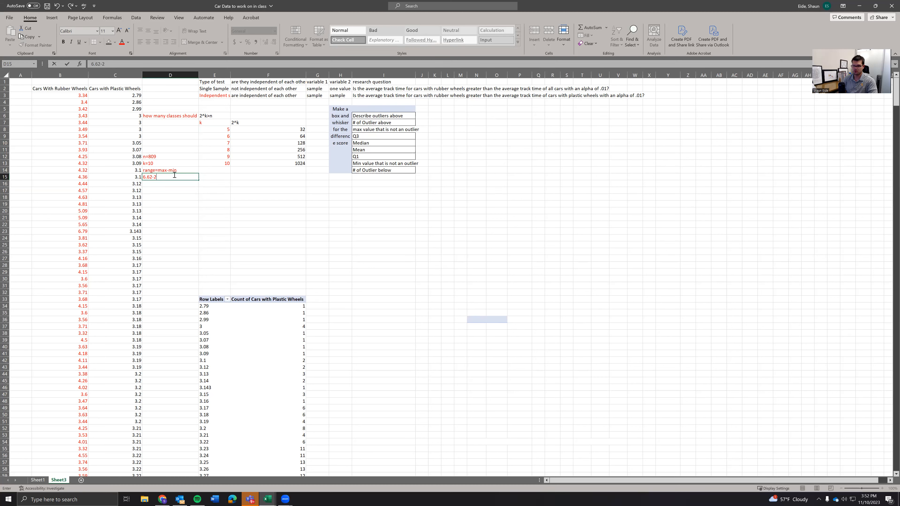
type(".79")
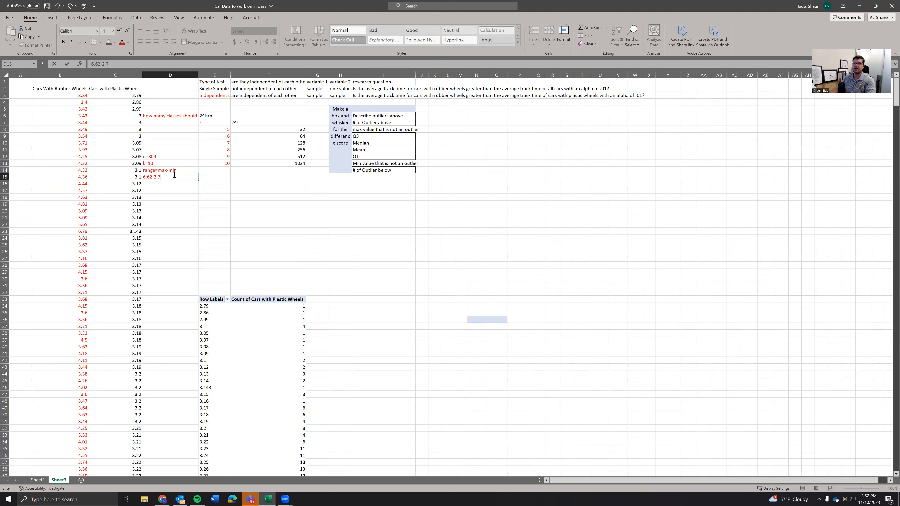
Step: Turn the entry in cell D15 into the formula =6.62-2.79
left_click(173, 222)
double_click(166, 176)
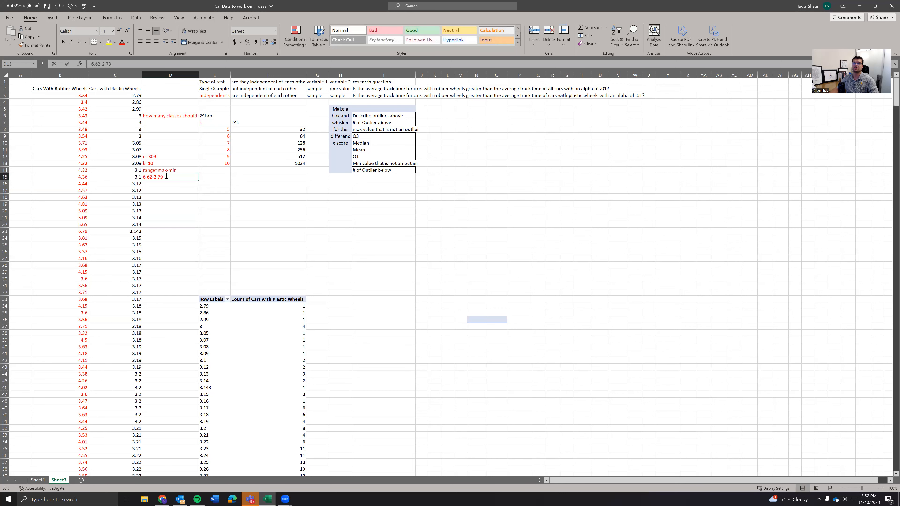
left_click_drag(166, 176, 108, 174)
double_click(220, 170)
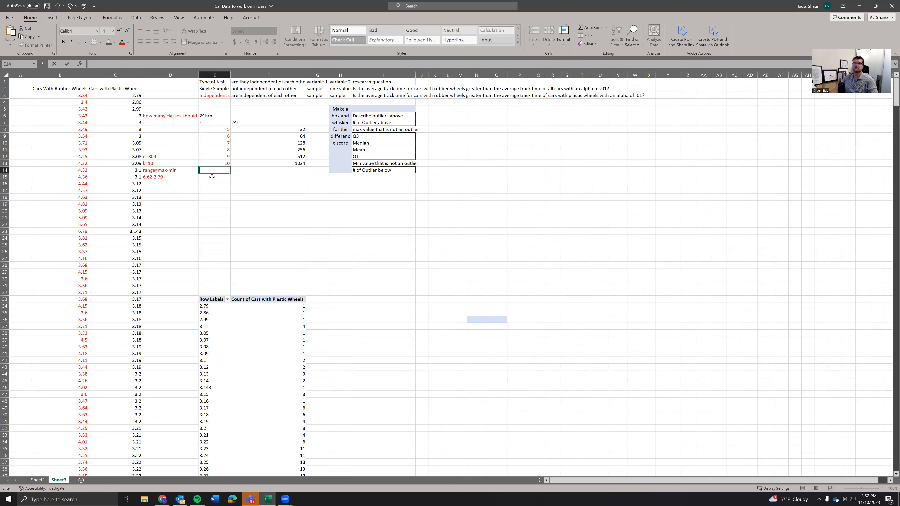
double_click(146, 177)
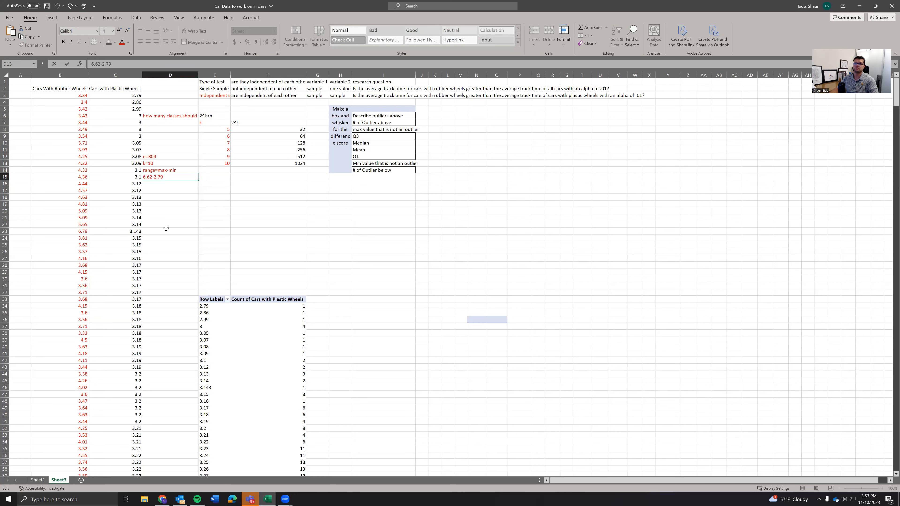
type("=")
key("Return")
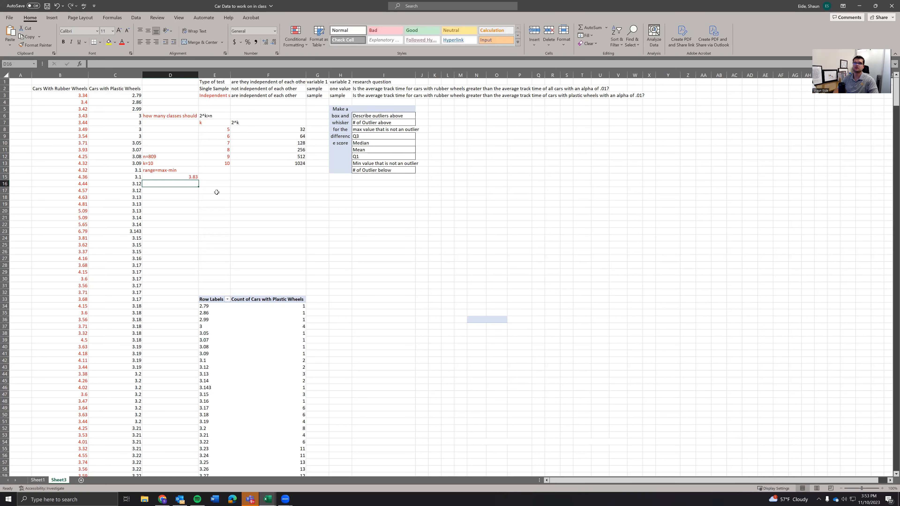
Step: Move the range formula from cell D15 to E14, beside the range=max-min label
left_click(193, 176)
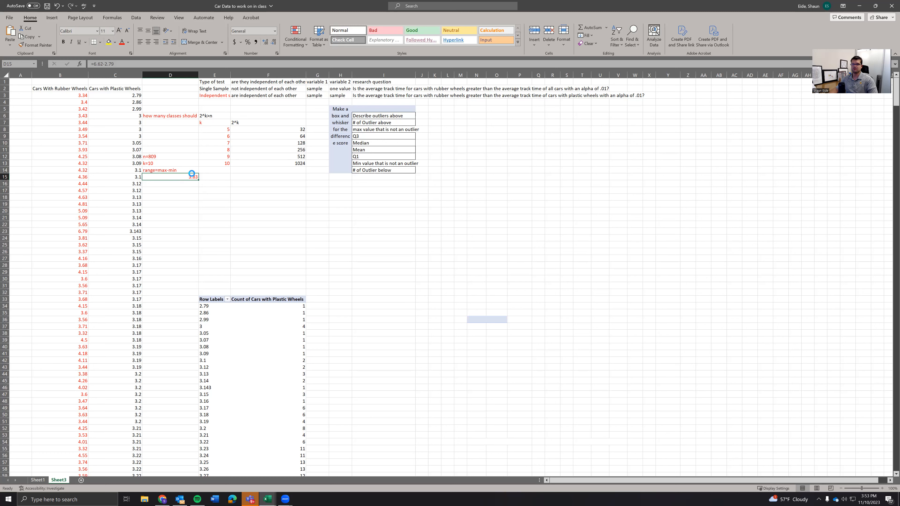
key("ctrl+c")
left_click(215, 169)
key("ctrl+v")
Step: Move the k=10 row of the 2^k table to E8:F8 and clear the rows beneath it in E9:F12
left_click_drag(219, 161, 284, 164)
key("ctrl+x")
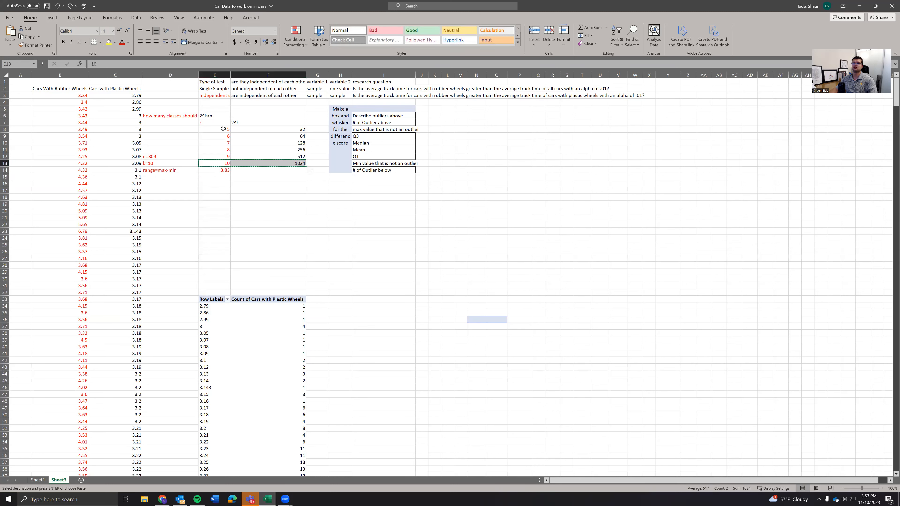
left_click(221, 130)
key("ctrl+v")
left_click_drag(214, 137, 284, 157)
key("Delete")
left_click(192, 217)
Step: Enter 10 in cell E13 for k and 809 in cell E12 for n
left_click(214, 162)
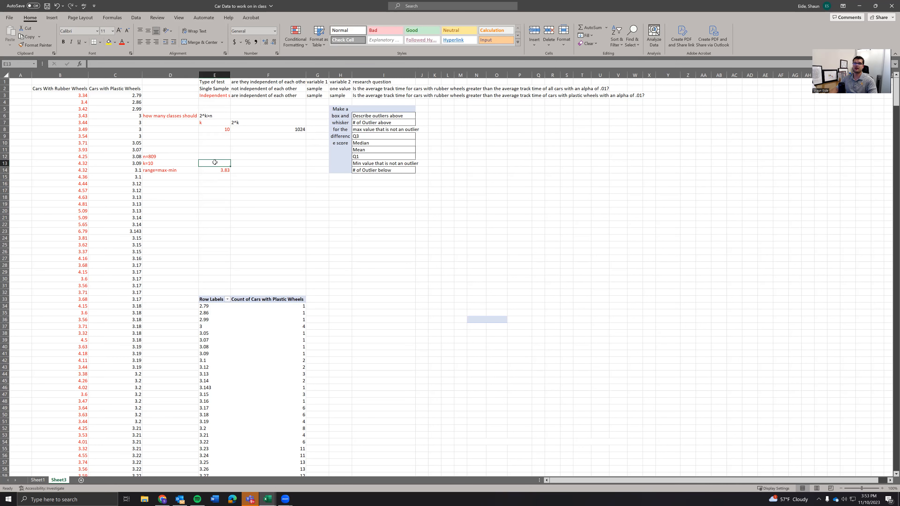
type("10")
key("Up")
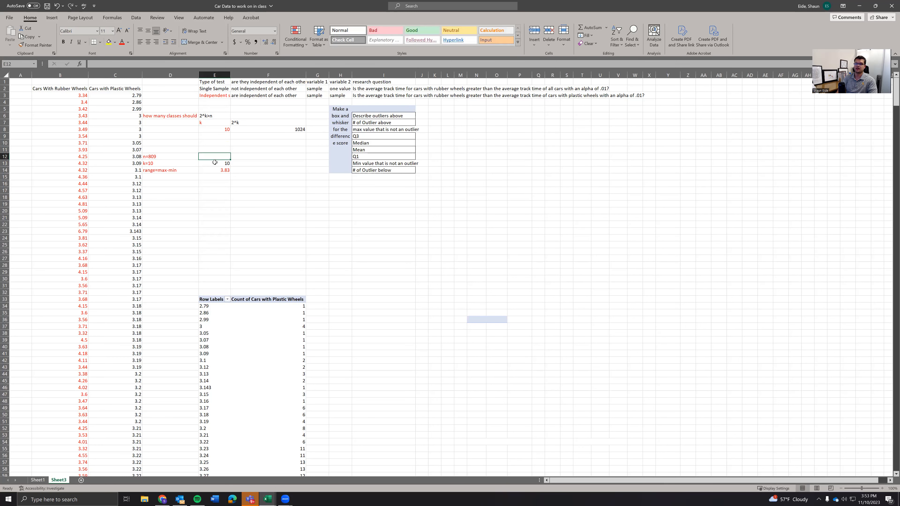
type("890")
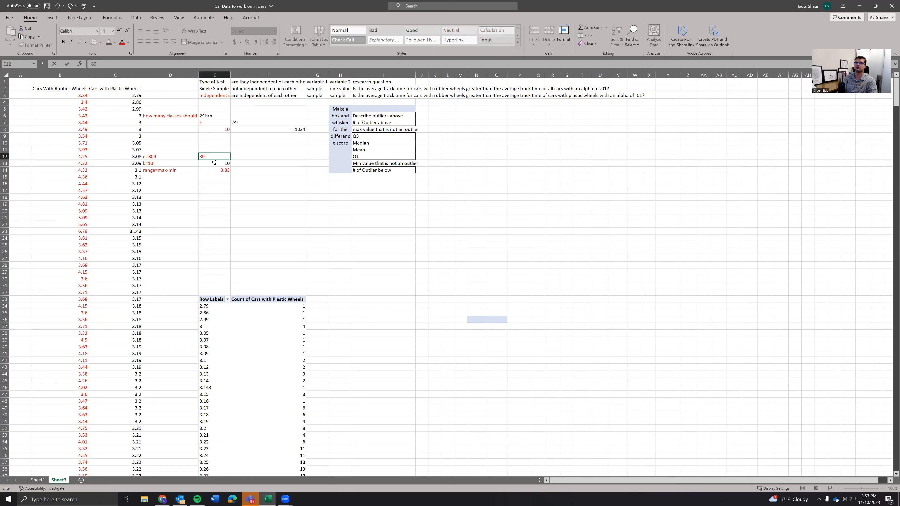
left_click(214, 204)
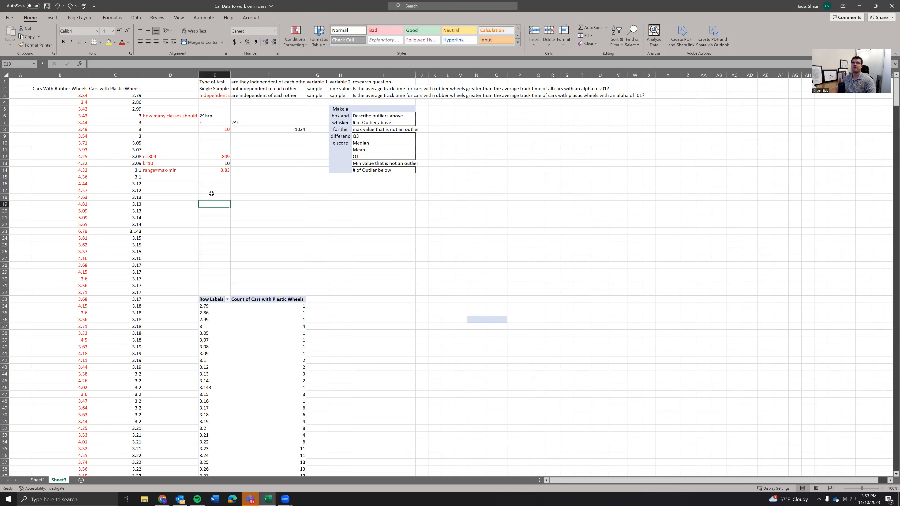
Step: Enter the label "class interval range/k" in cell D15
left_click(223, 171)
left_click(178, 178)
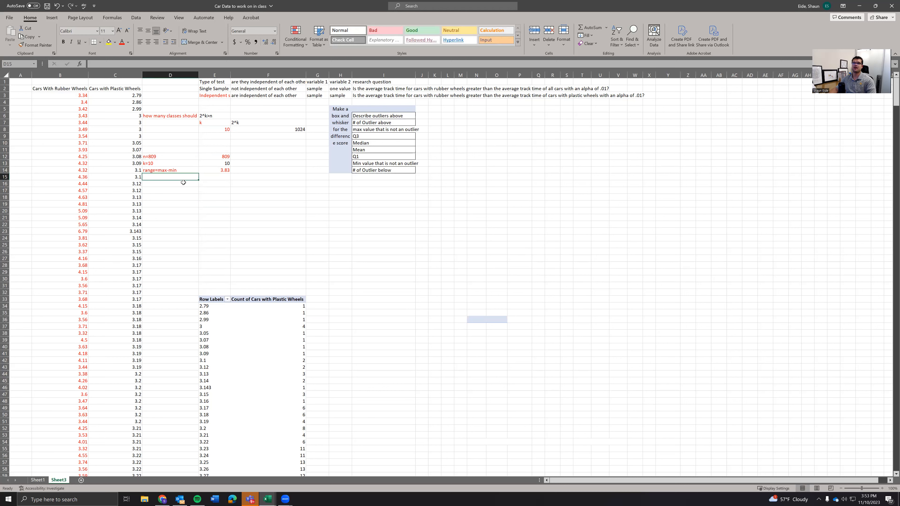
type("class interval range/k")
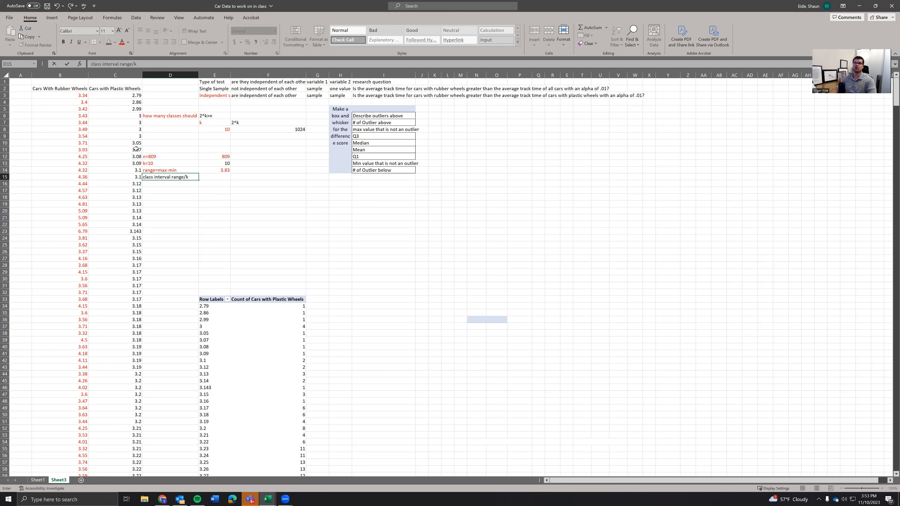
left_click(228, 170)
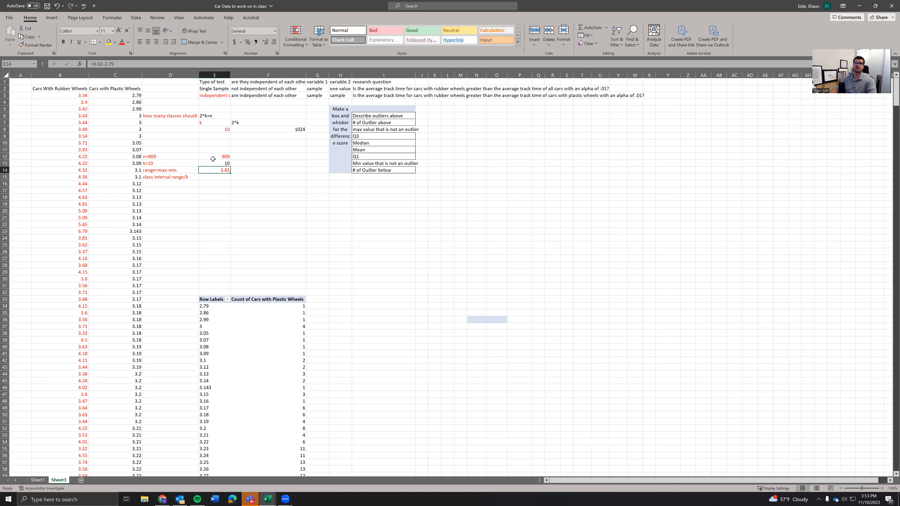
Step: Calculate the class interval in cell E15 with the formula =E14/E13
left_click(216, 178)
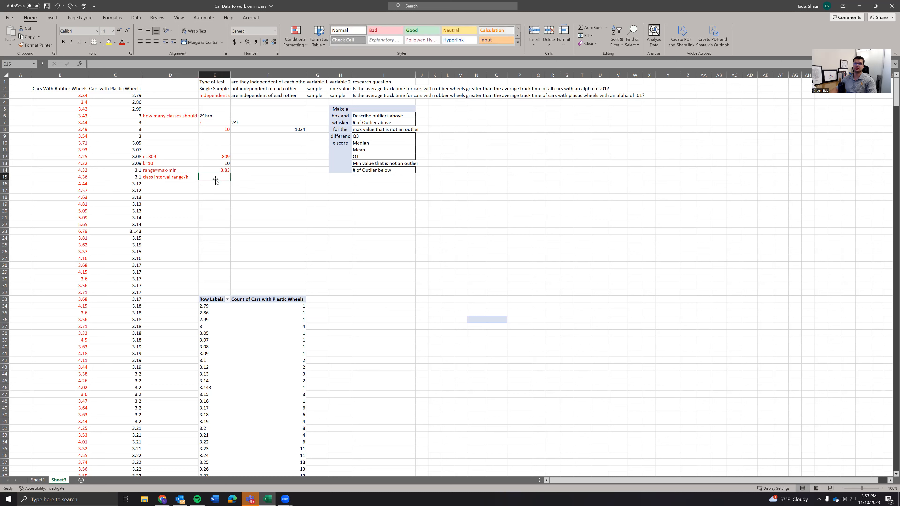
type("=")
left_click(212, 169)
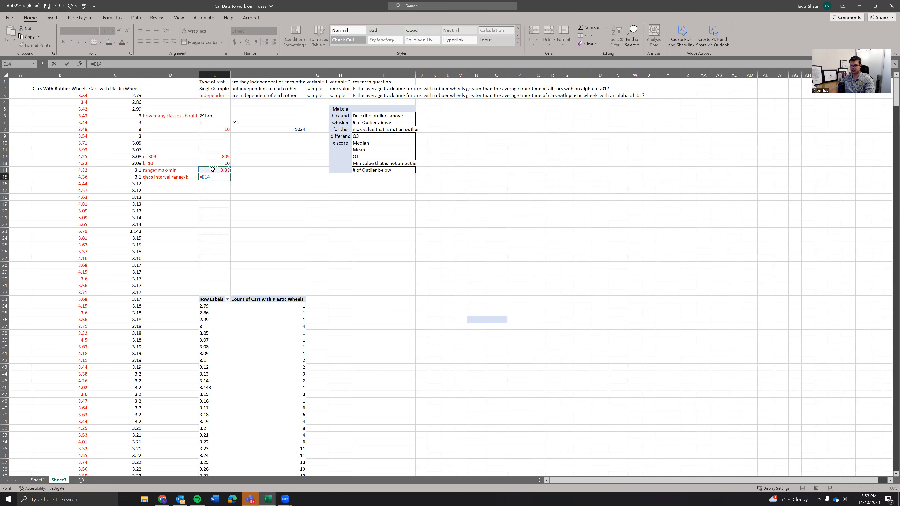
type("/")
left_click(212, 164)
key("Return")
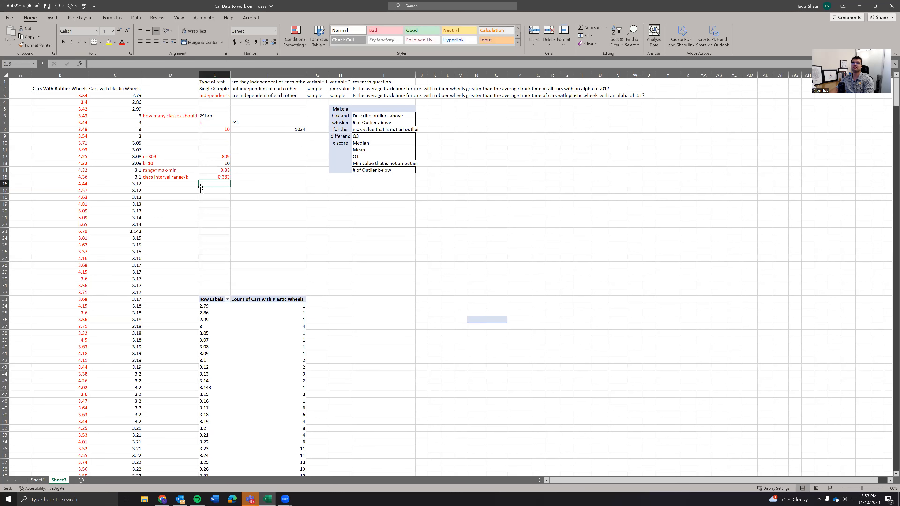
Step: Enter the rounded-up class interval of 0.4 in cell E16
left_click(214, 177)
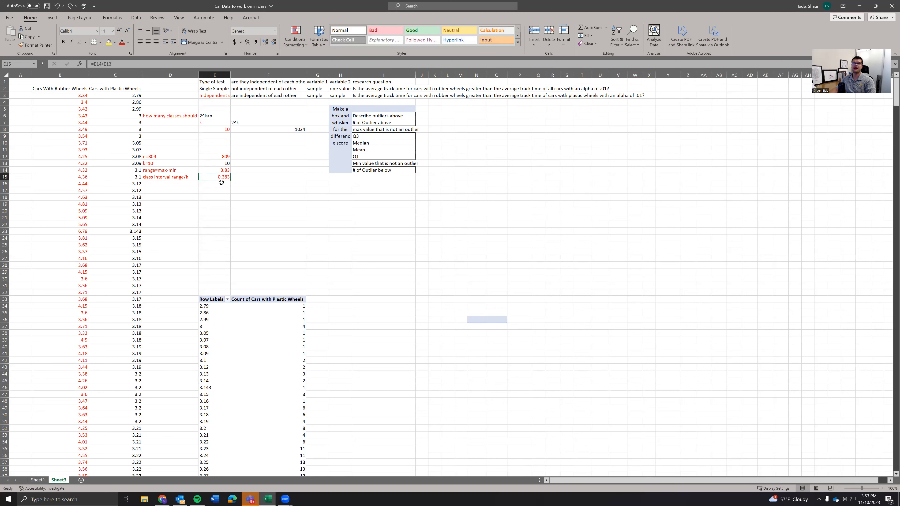
left_click(228, 258)
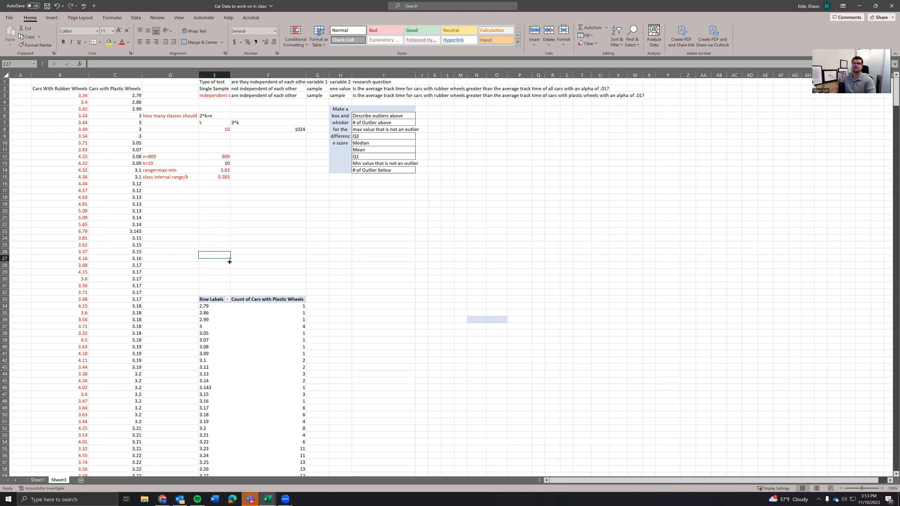
left_click(217, 322)
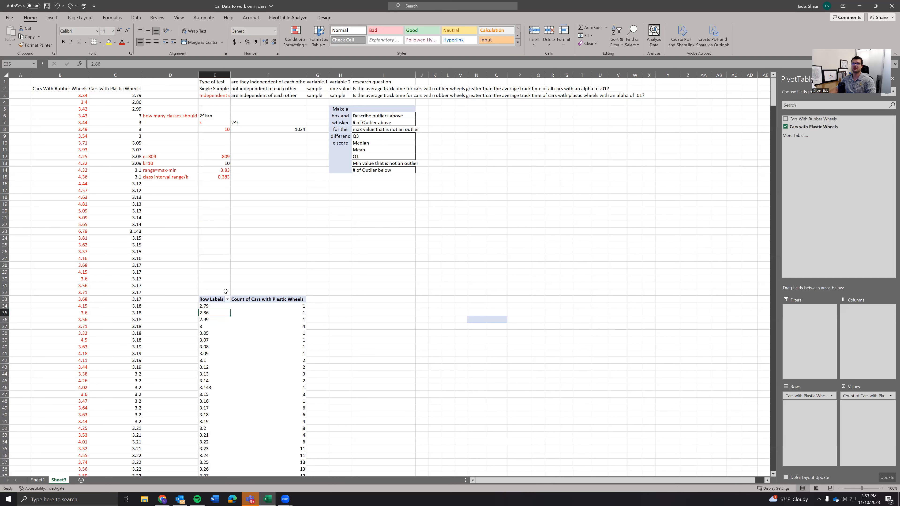
left_click(221, 184)
left_click(222, 178)
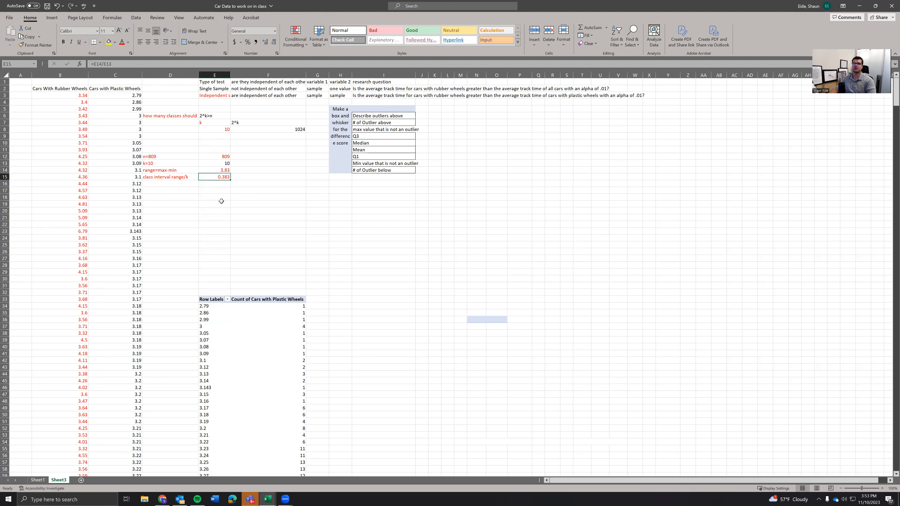
left_click(203, 185)
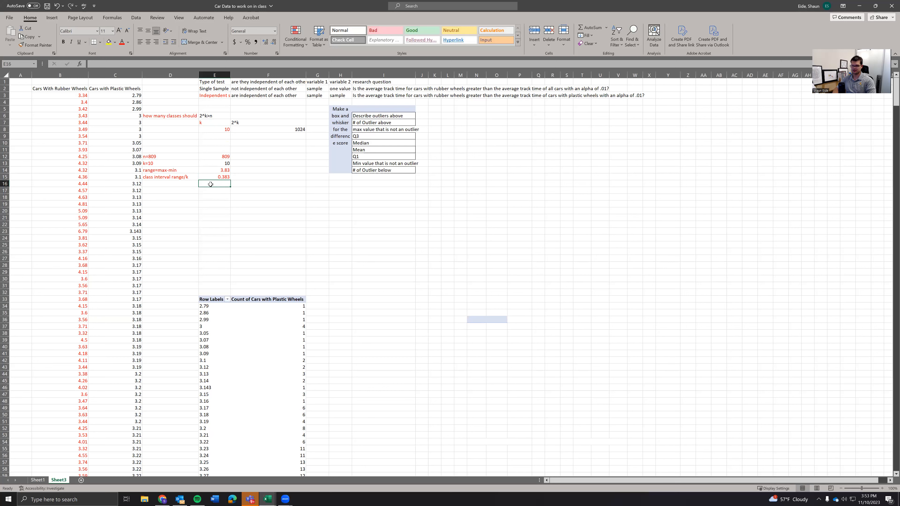
type(".4")
key("Tab")
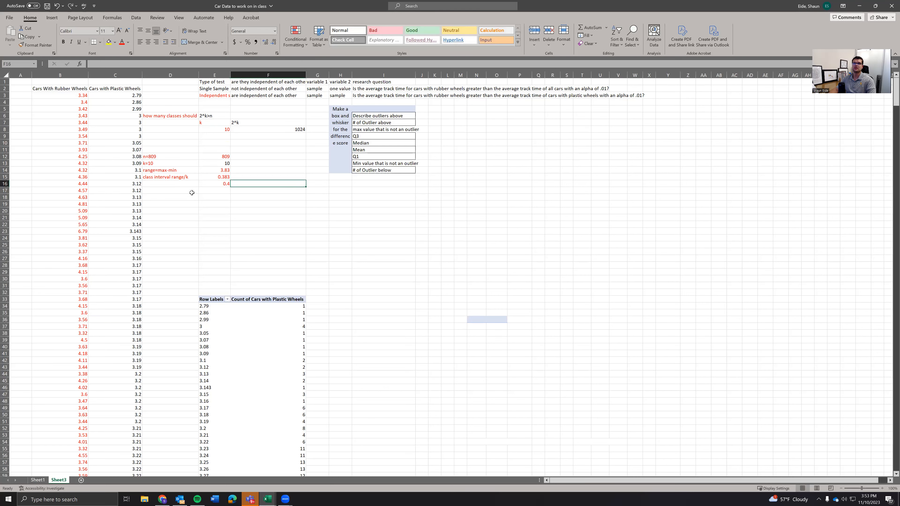
Step: Label the rounded value by entering "class interval" in cell D16
left_click(173, 184)
left_click(224, 185)
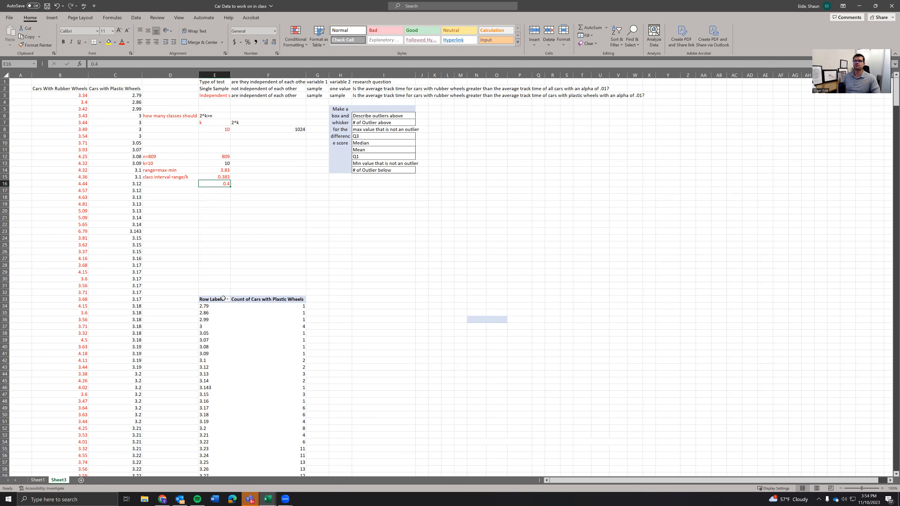
key("Left")
type("cla")
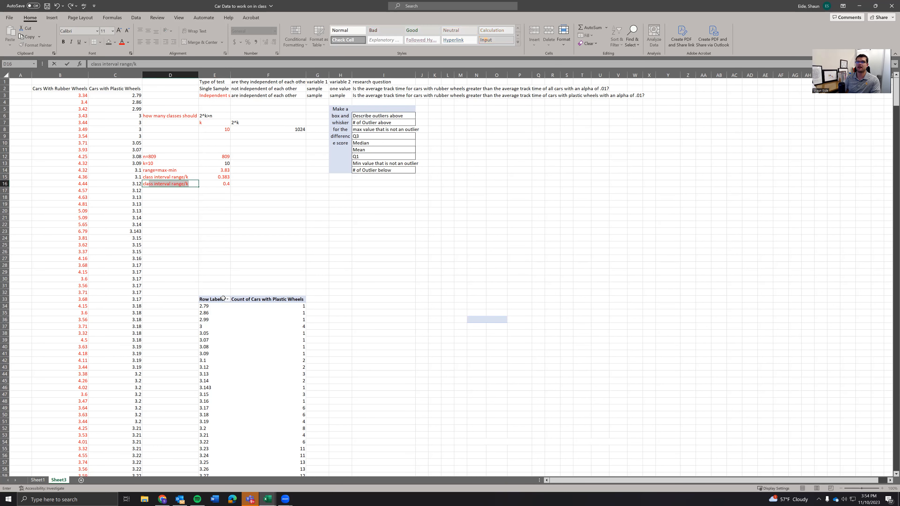
type("ss interval")
key("BackSpace")
key("Right")
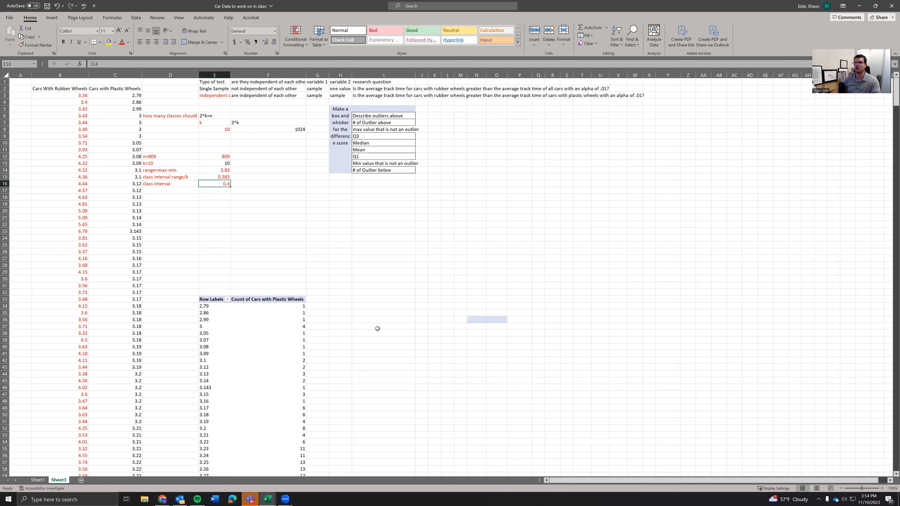
Step: Group the PivotTable's plastic-wheel row labels into classes starting at 2.6 with an interval of 0.4
left_click(243, 358)
left_click(206, 320)
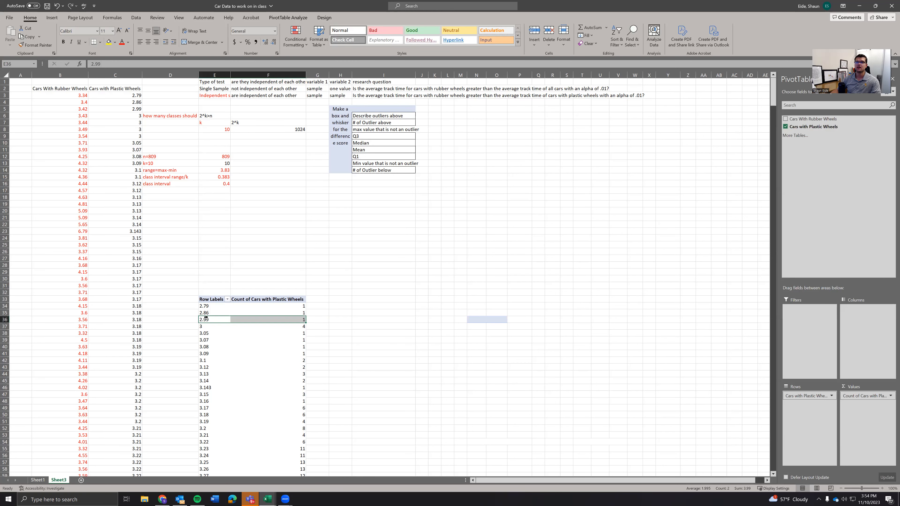
left_click(216, 338)
left_click(213, 306)
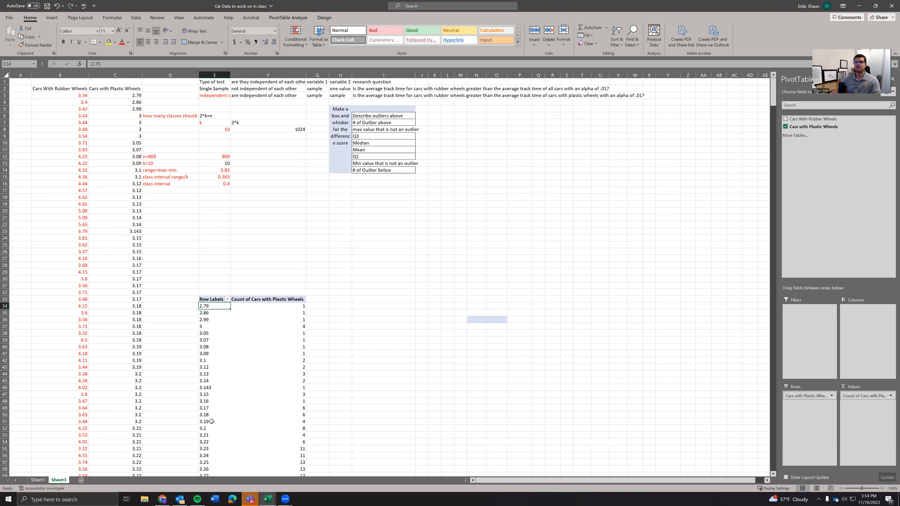
left_click(212, 320)
right_click(212, 321)
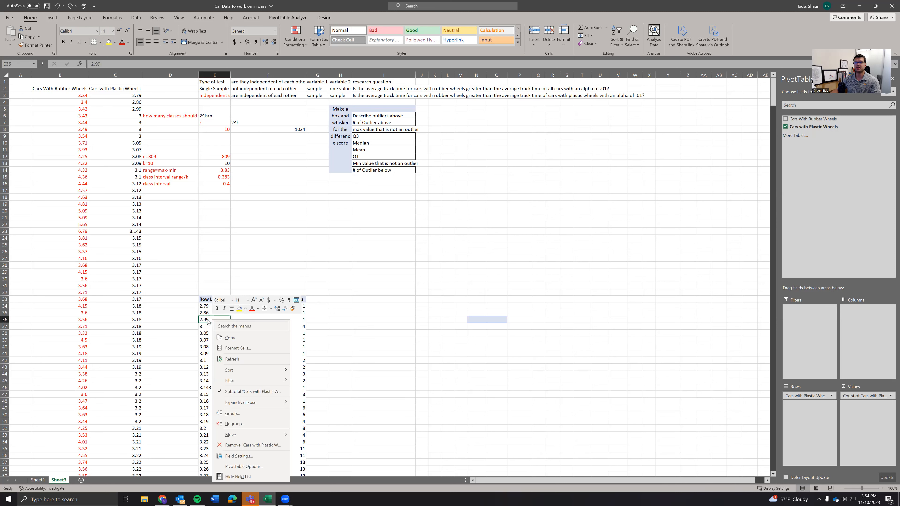
left_click(232, 413)
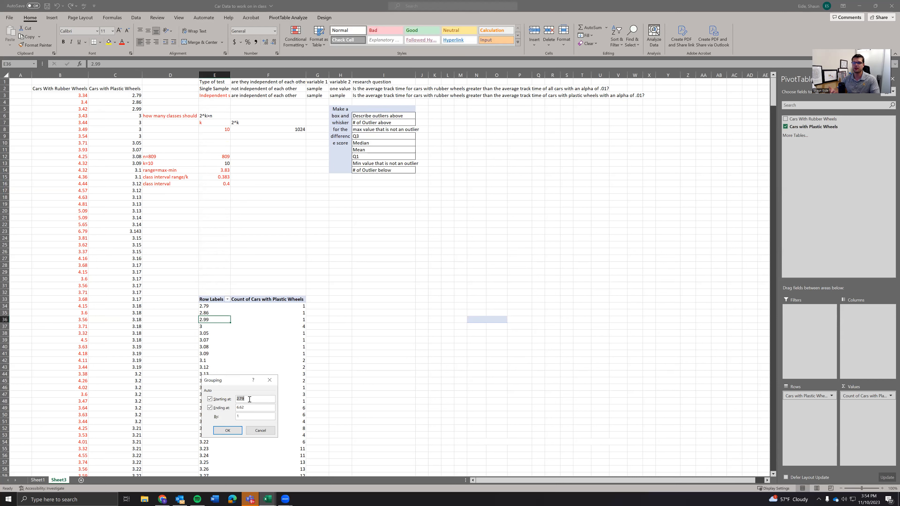
type("2")
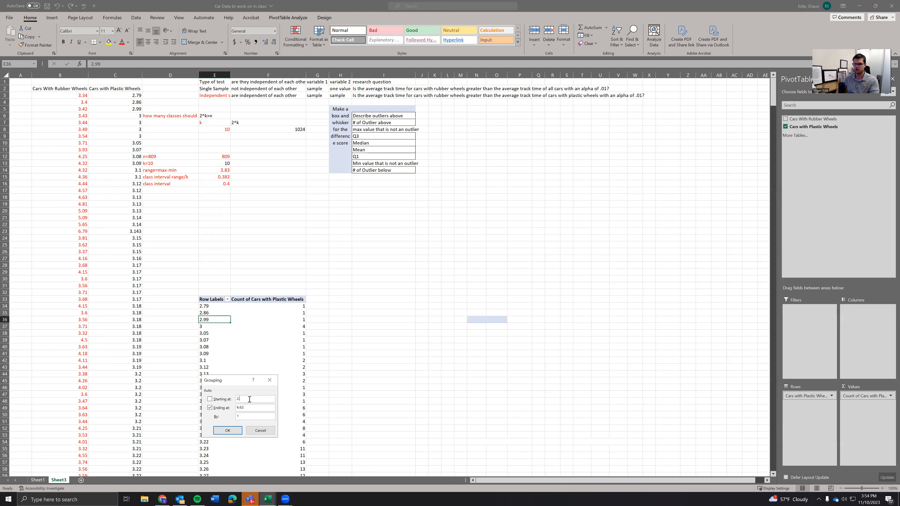
key("Tab")
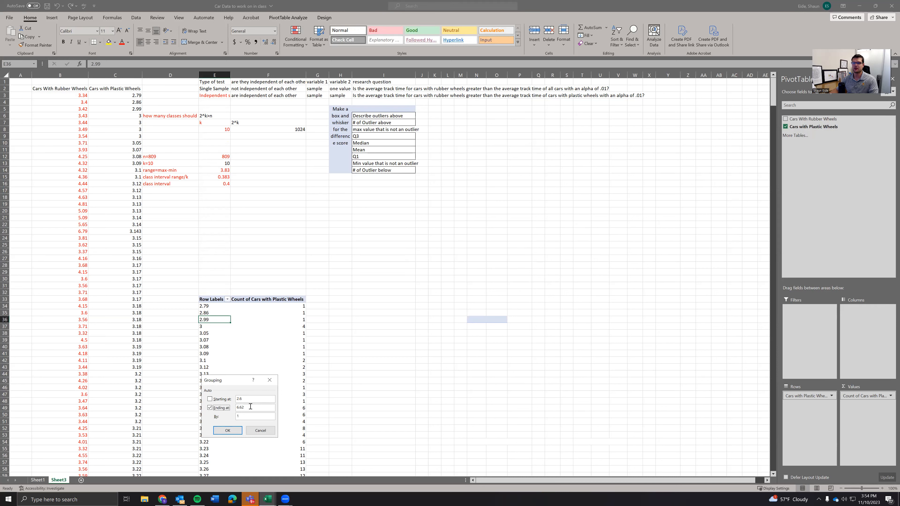
left_click(251, 417)
left_click_drag(218, 413, 216, 415)
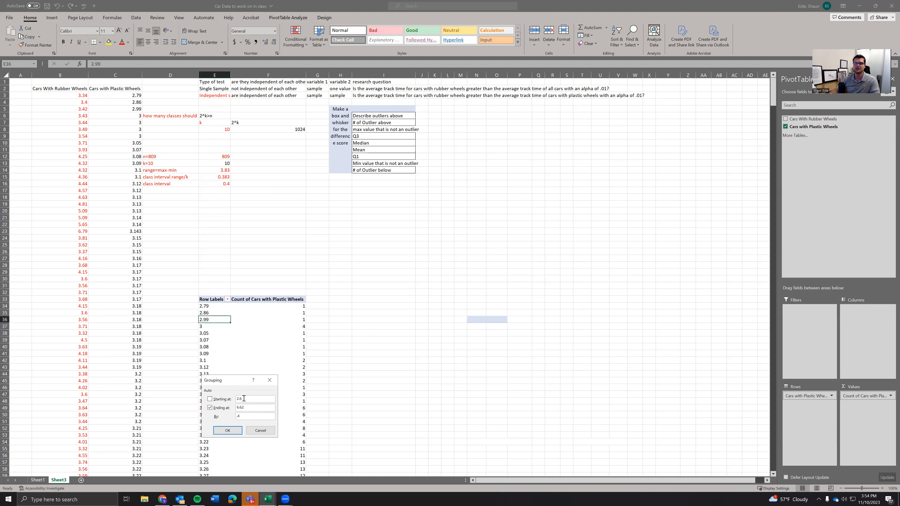
left_click(252, 396)
left_click(228, 430)
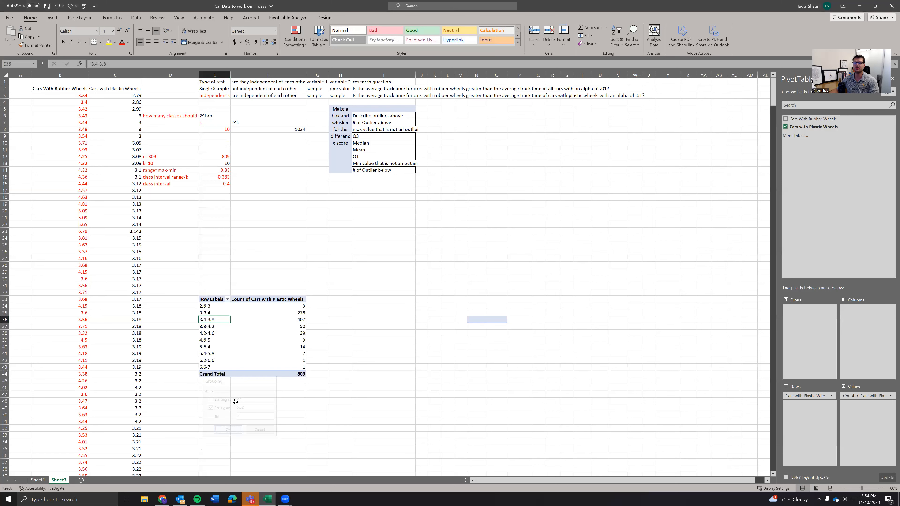
Step: Copy the grouped frequency table without its grand total row and paste it at cell R31
left_click(266, 300)
left_click_drag(211, 300, 278, 364)
key("ctrl+c")
left_click(568, 284)
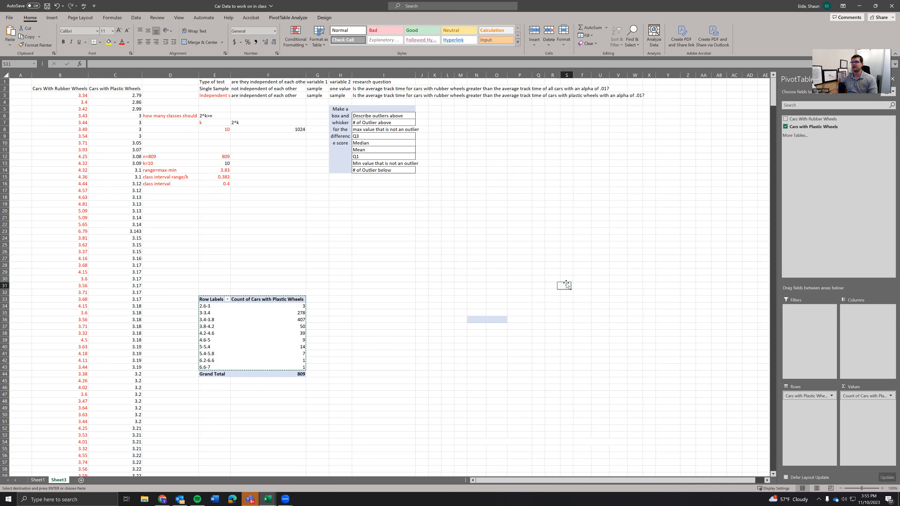
left_click(557, 284)
key("ctrl+v")
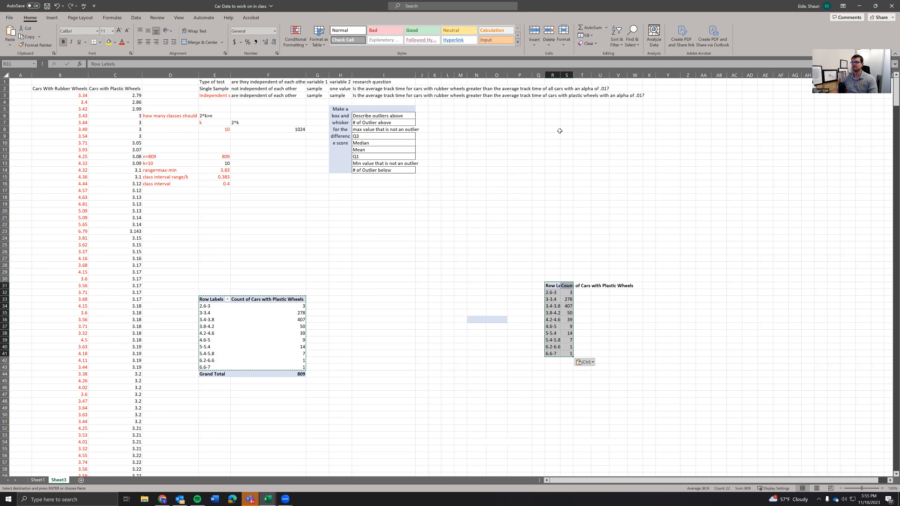
Step: Widen columns R and S and move the pasted frequency table so that it starts at cell R33
left_click_drag(555, 75, 602, 75)
left_click(602, 346)
left_click(607, 286)
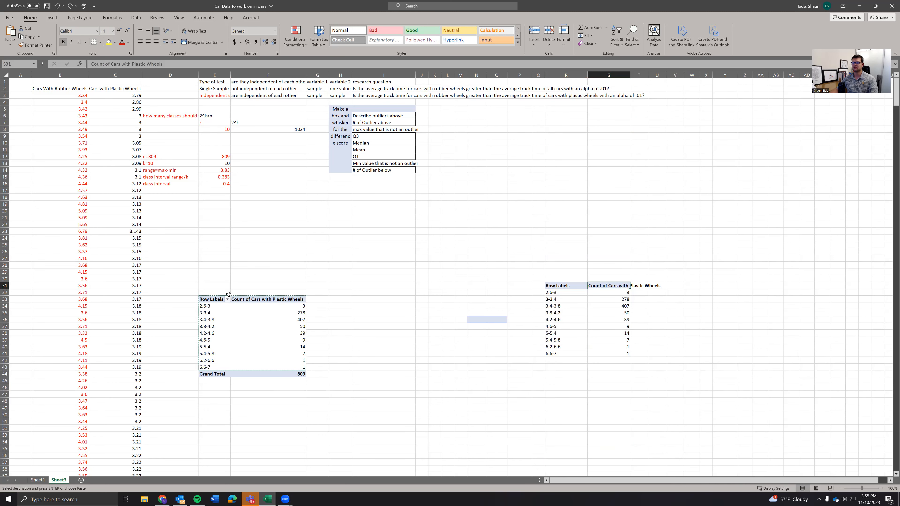
left_click_drag(317, 300, 414, 300)
left_click_drag(476, 304, 610, 350)
left_click_drag(545, 302, 545, 316)
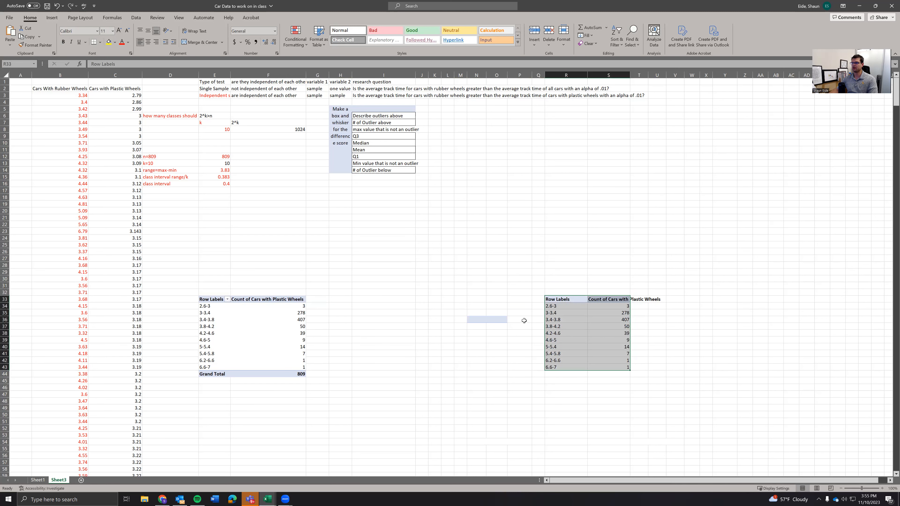
Step: Show the PivotTable's plastic-wheel counts as % of Grand Total
left_click(310, 302)
left_click(252, 321)
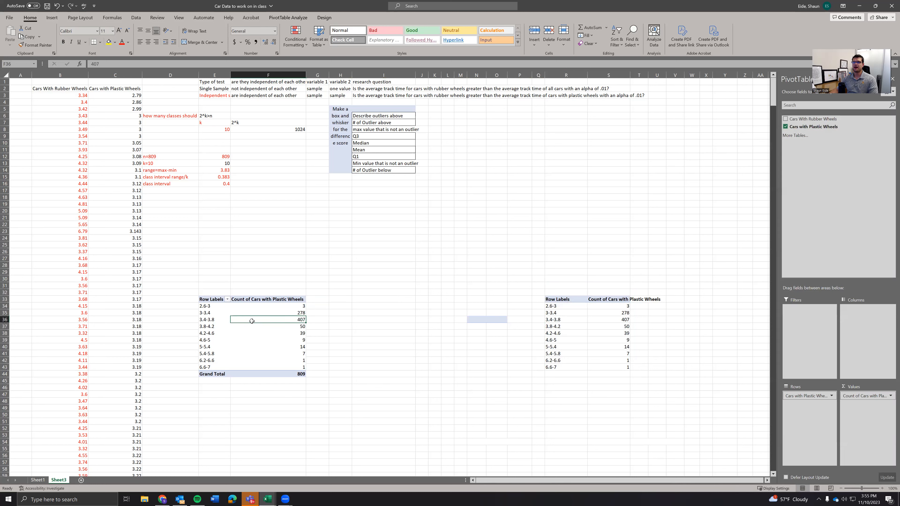
left_click(280, 311)
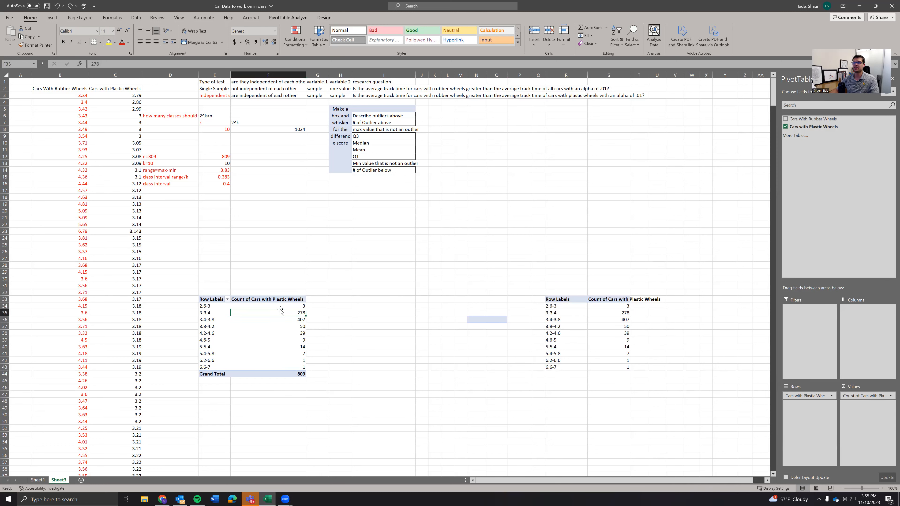
right_click(262, 313)
mouse_move(301, 407)
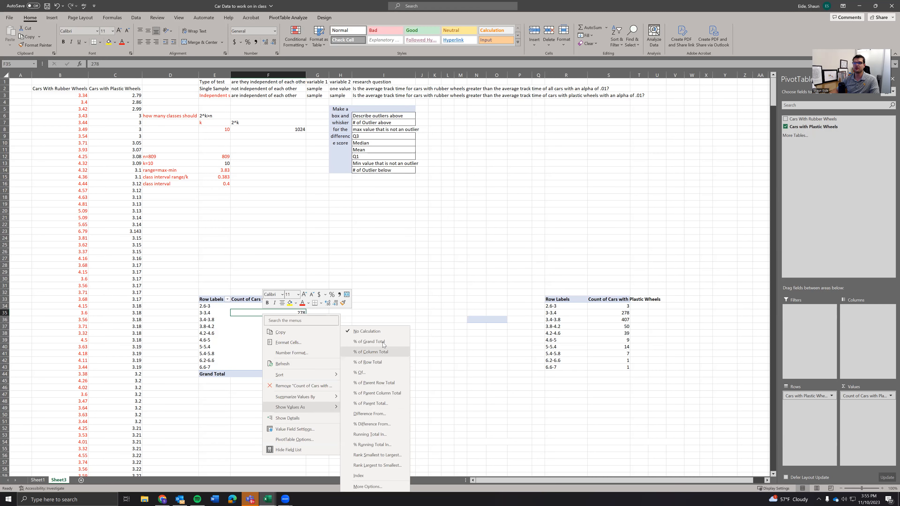
left_click(383, 342)
left_click(383, 340)
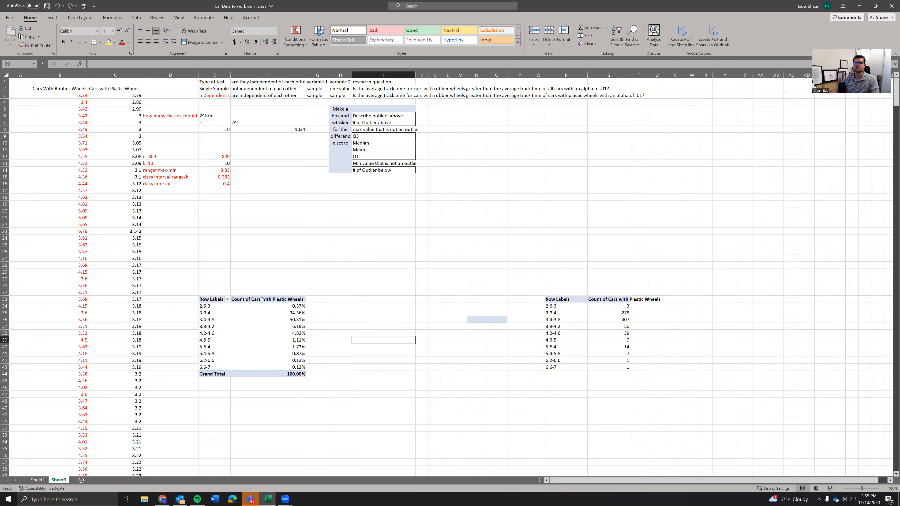
Step: Copy the percentage version of the grouped table without its grand total row and paste it at cell R48
left_click_drag(206, 299, 283, 369)
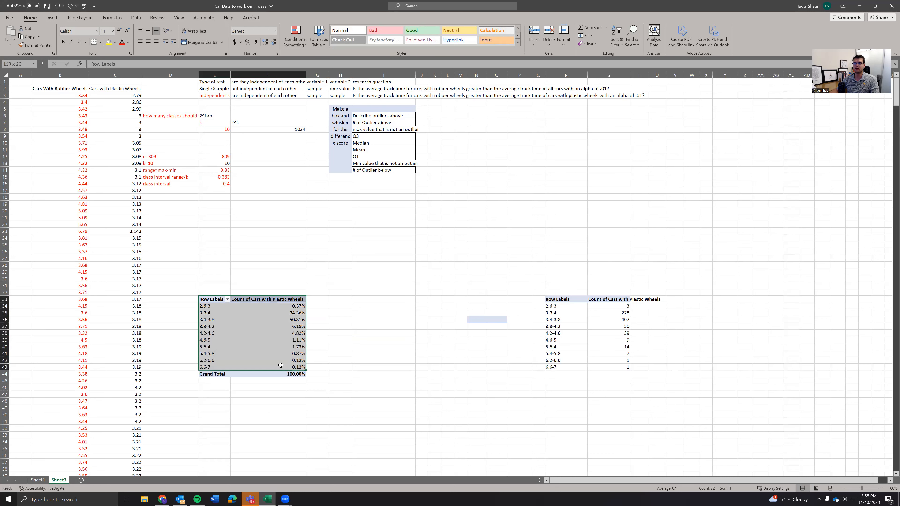
key("ctrl+c")
left_click(552, 398)
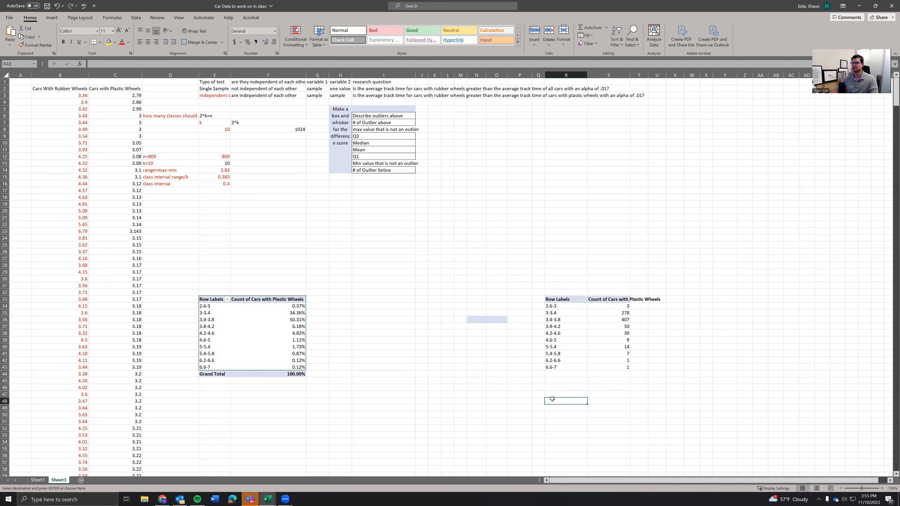
left_click_drag(204, 301, 283, 368)
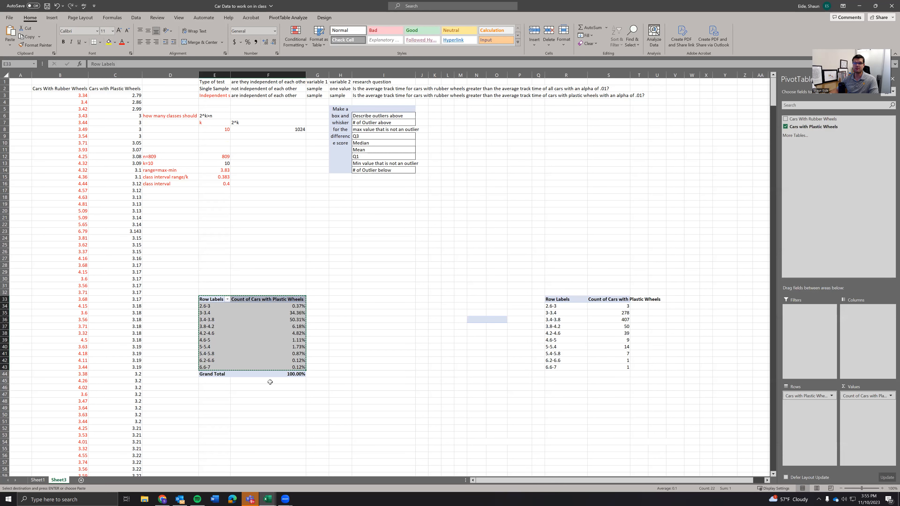
left_click(554, 400)
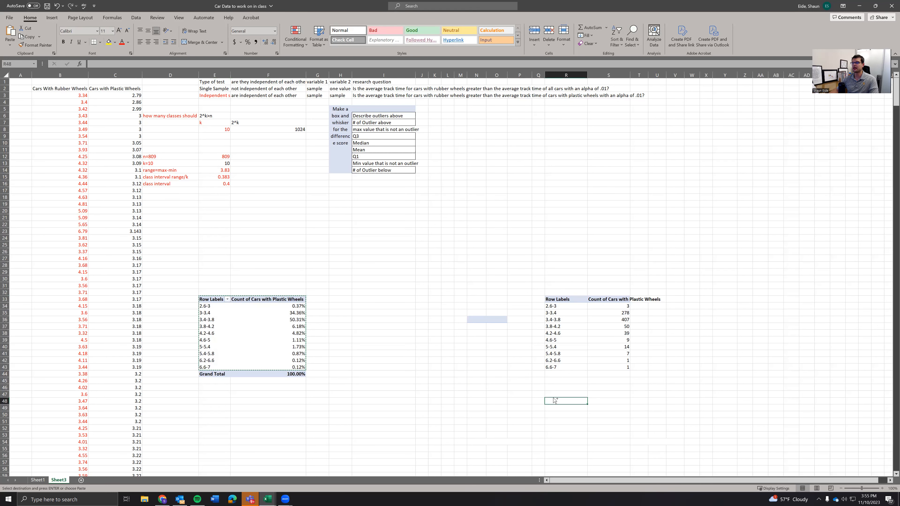
key("ctrl+v")
scroll(594, 448, "down", 2)
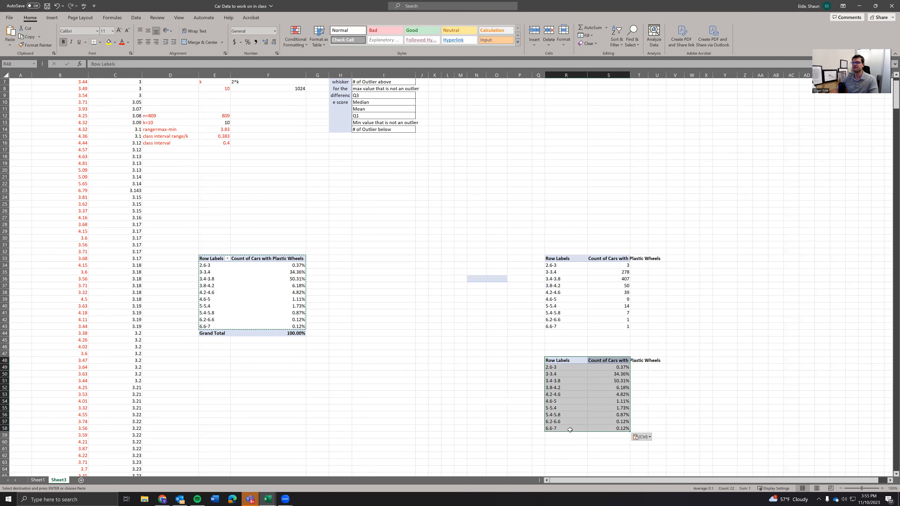
left_click_drag(562, 366, 619, 428)
left_click(434, 380)
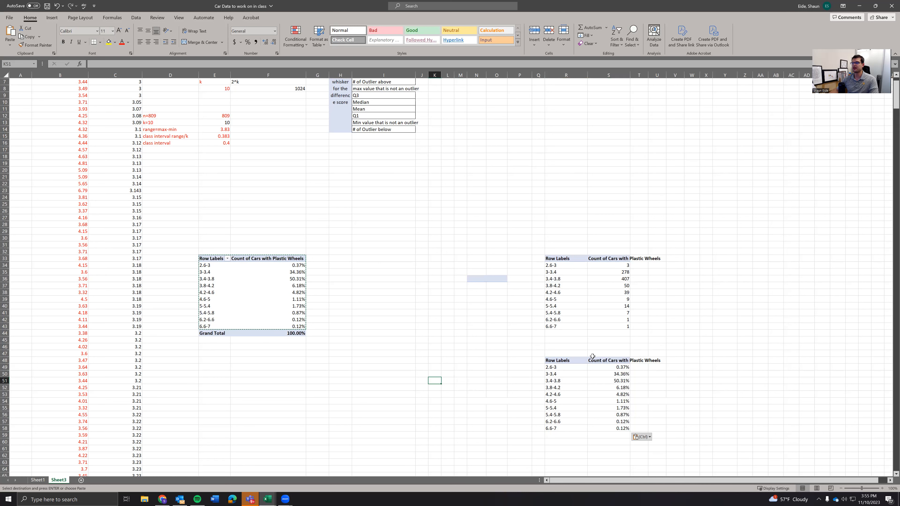
Step: Change the pasted percentage table's header in cell S48 to "Rel Freq Cars with Plastic Wheels"
left_click(605, 359)
left_click_drag(566, 258, 605, 330)
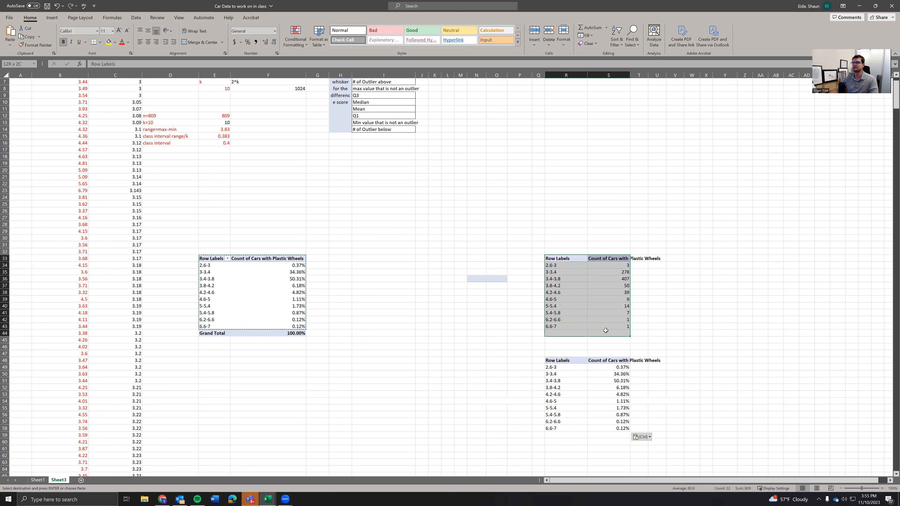
left_click(606, 360)
double_click(593, 360)
left_click_drag(607, 360, 584, 360)
type("Rel Freq")
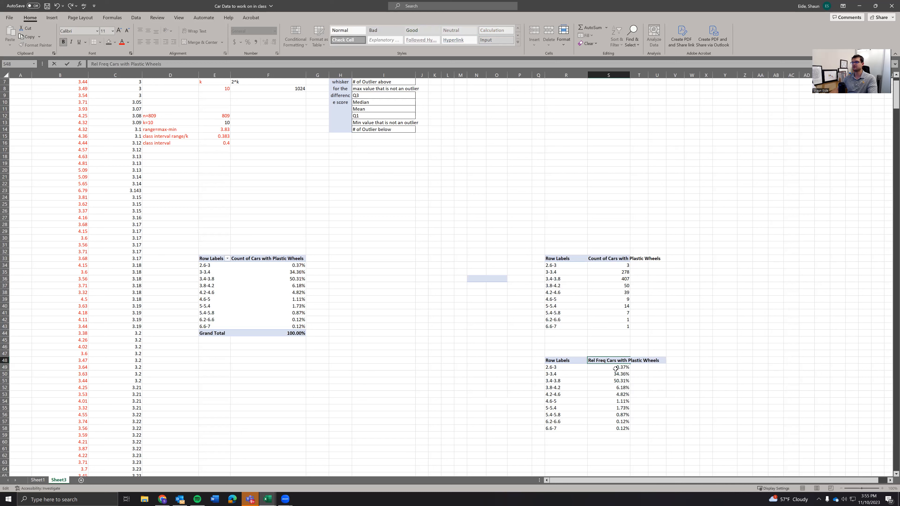
left_click(606, 394)
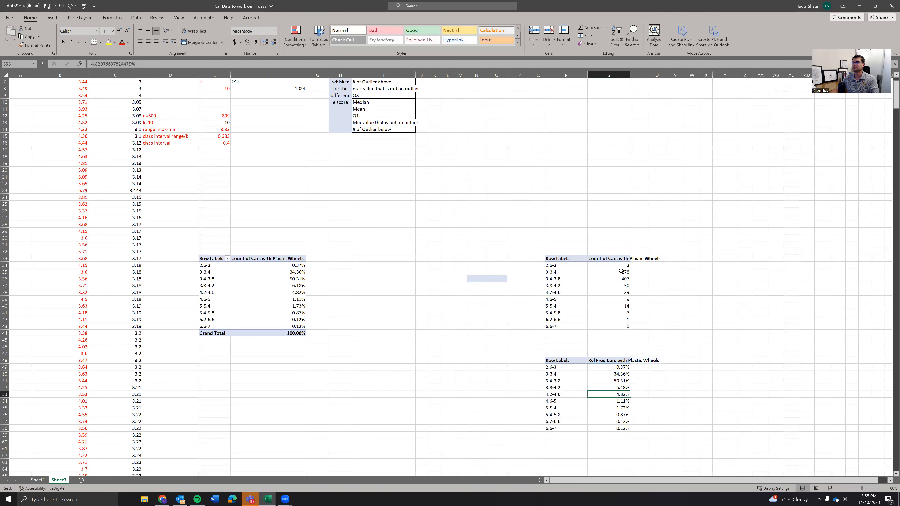
Step: Change the pasted count table's header in cell S33 to "Freq of Cars with Plastic Wheels"
left_click(608, 258)
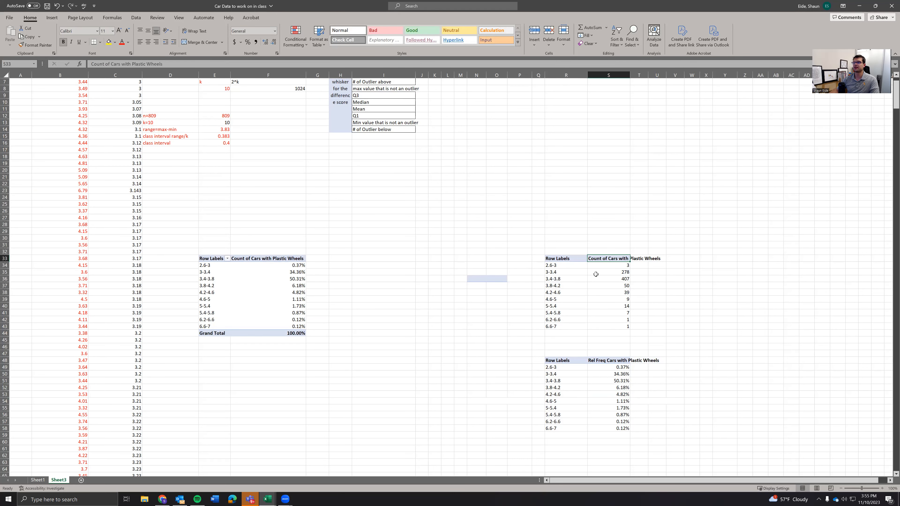
double_click(598, 258)
left_click_drag(602, 259, 564, 265)
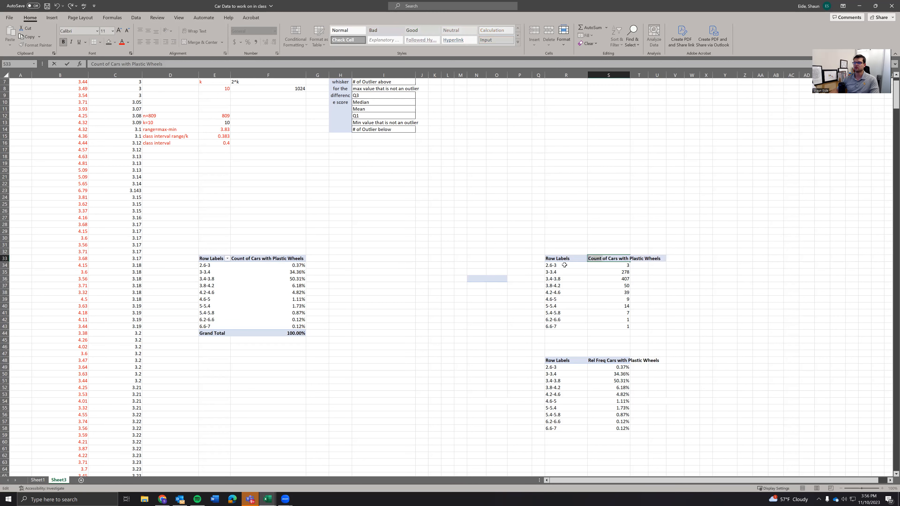
type("Freq")
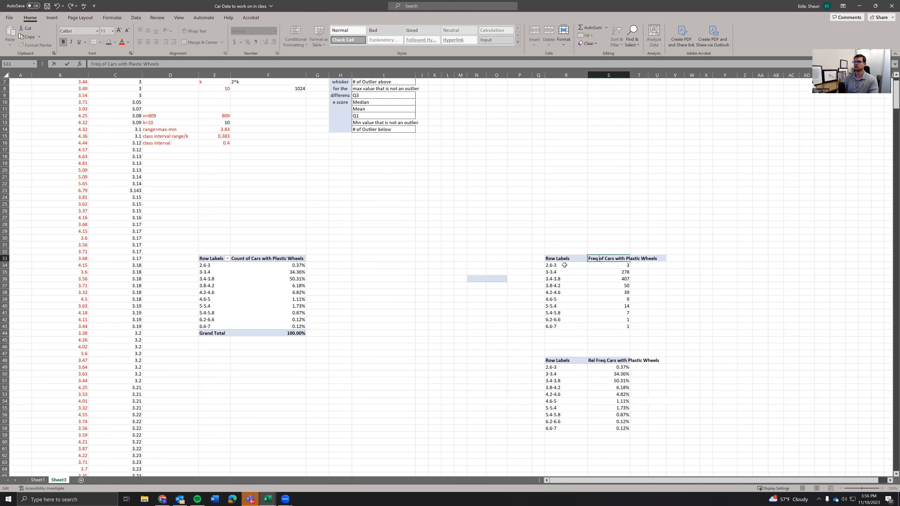
left_click(513, 319)
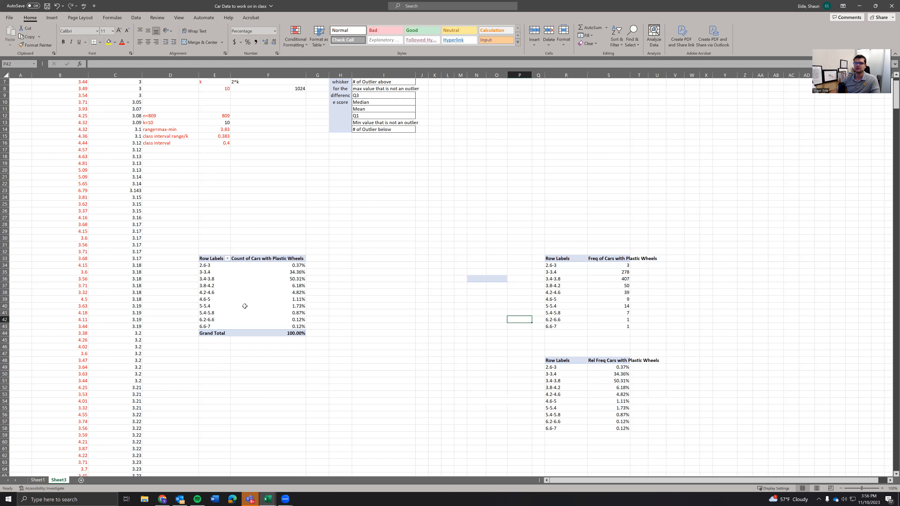
Step: Remove the plastic-wheel field from the PivotTable and add Cars With Rubber Wheels to both its rows and values
left_click(221, 294)
left_click(275, 293)
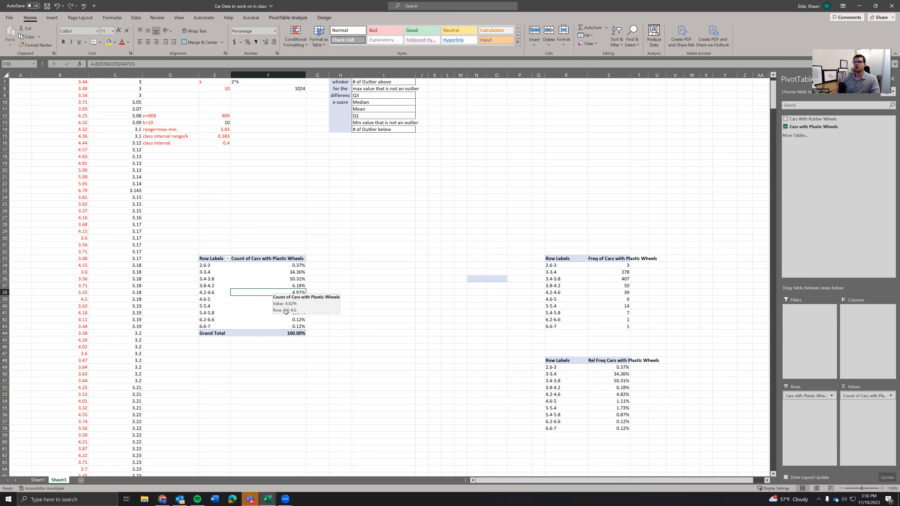
left_click_drag(571, 258, 616, 430)
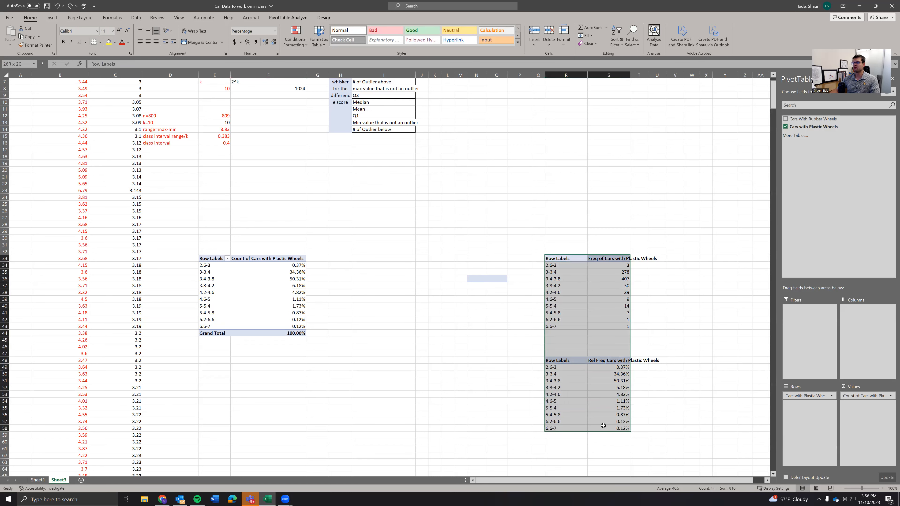
left_click(268, 285)
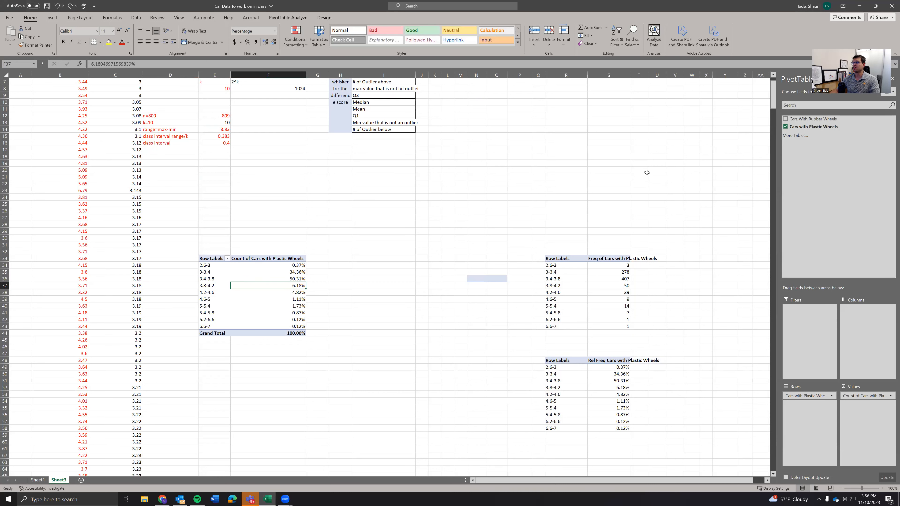
left_click(785, 126)
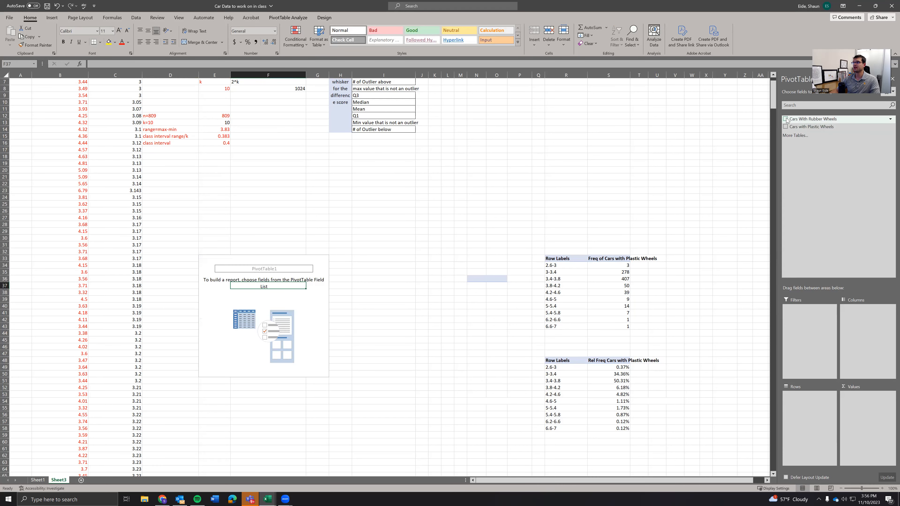
left_click_drag(791, 122, 809, 412)
left_click_drag(820, 121, 869, 427)
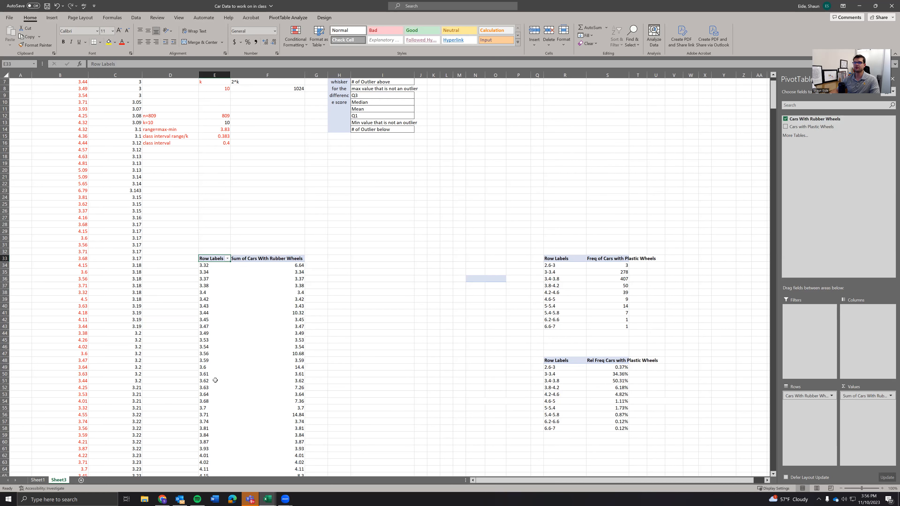
left_click(296, 311)
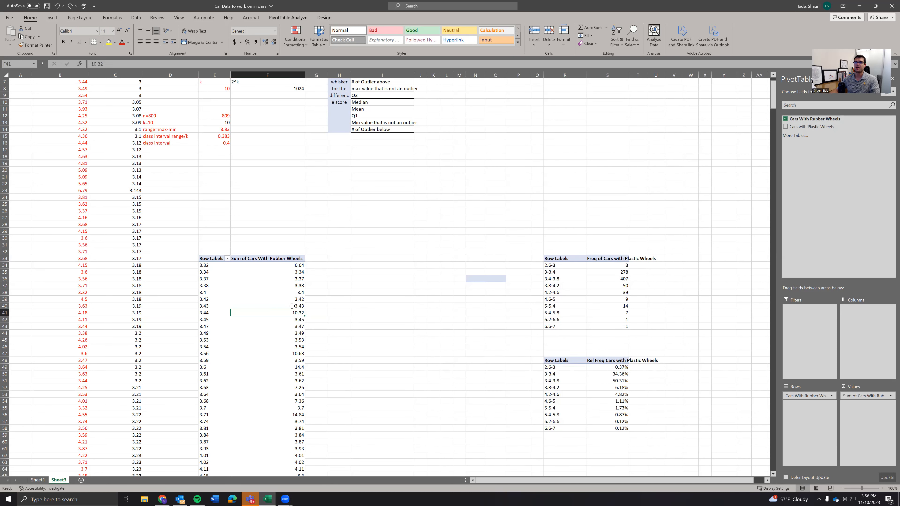
Step: Summarize the PivotTable's Cars With Rubber Wheels values by count
left_click(266, 261)
right_click(268, 272)
mouse_move(307, 354)
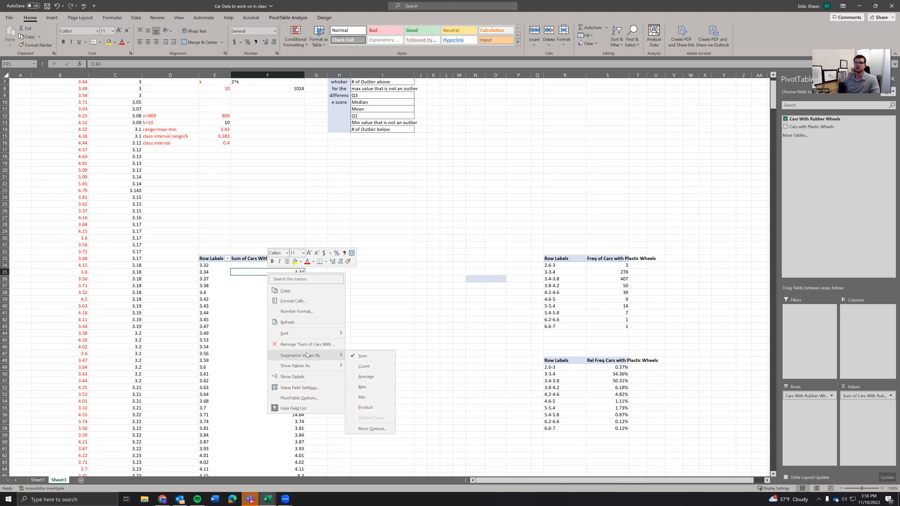
left_click(387, 367)
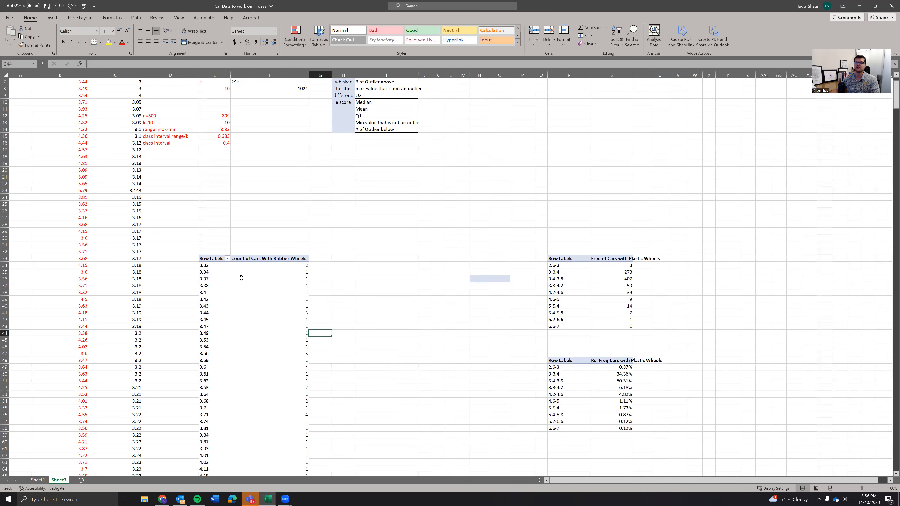
left_click(215, 279)
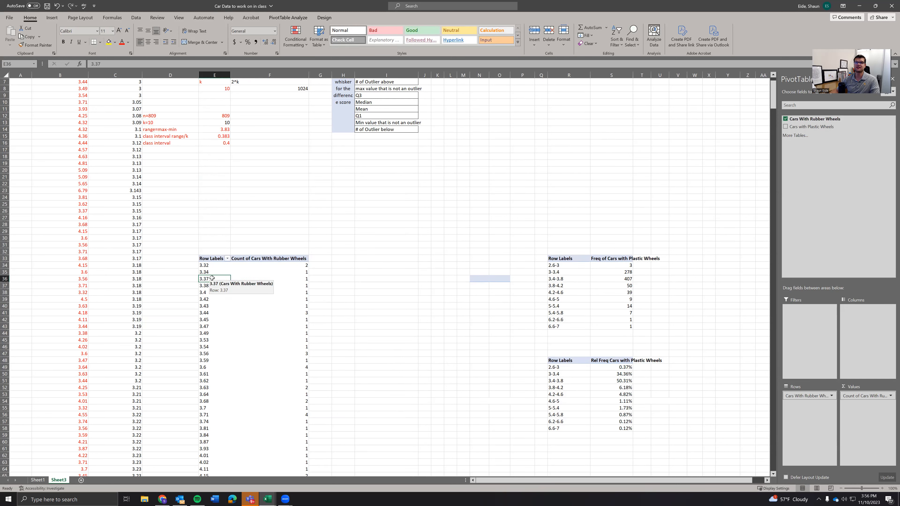
Step: Record the label "starting class lower limit" in D17 with the value 2.6 in E17
left_click(211, 151)
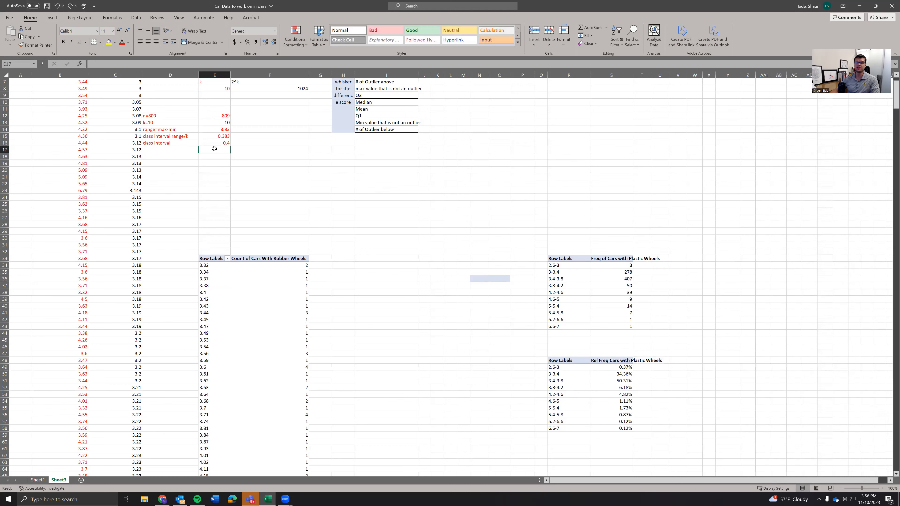
type("2.6")
key("Left")
type("starting class")
key("Return")
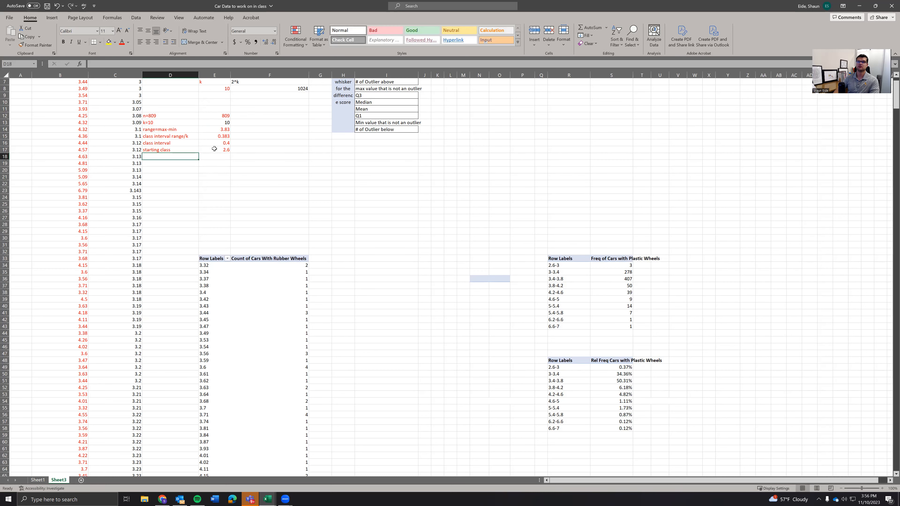
left_click(186, 149)
double_click(185, 148)
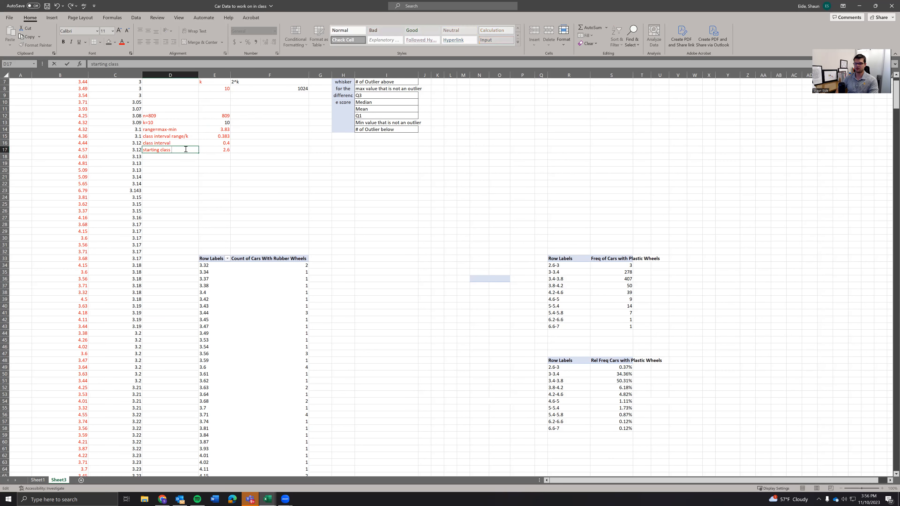
type("lower limit")
key("Tab")
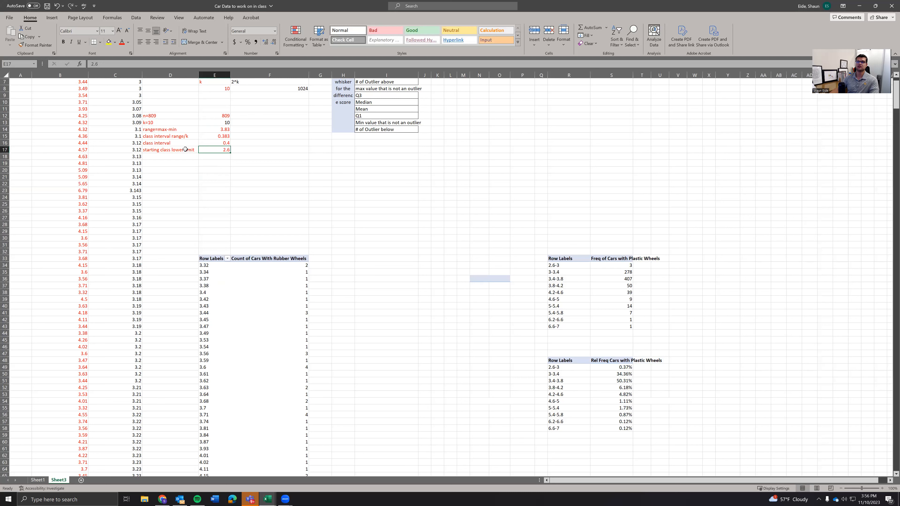
Step: Group the PivotTable's rubber-wheel row labels starting at 2.6 with an interval of 0.4
left_click(214, 269)
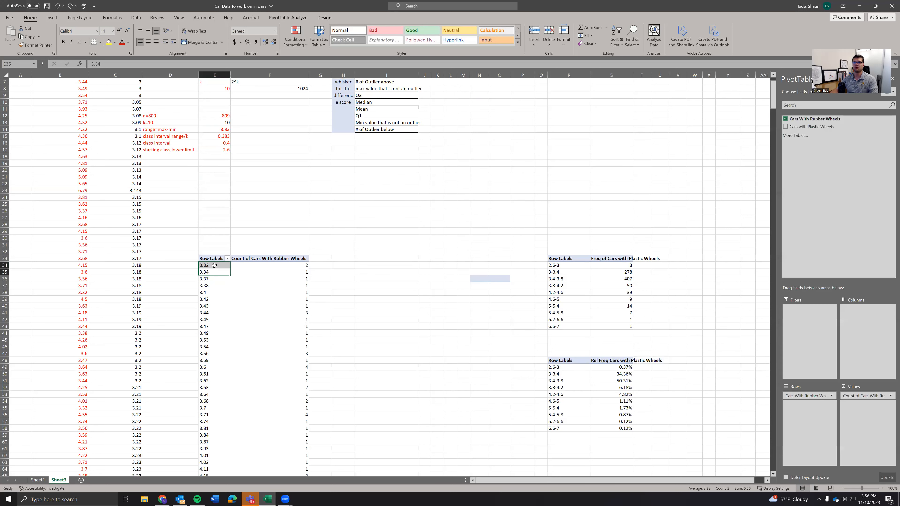
right_click(215, 267)
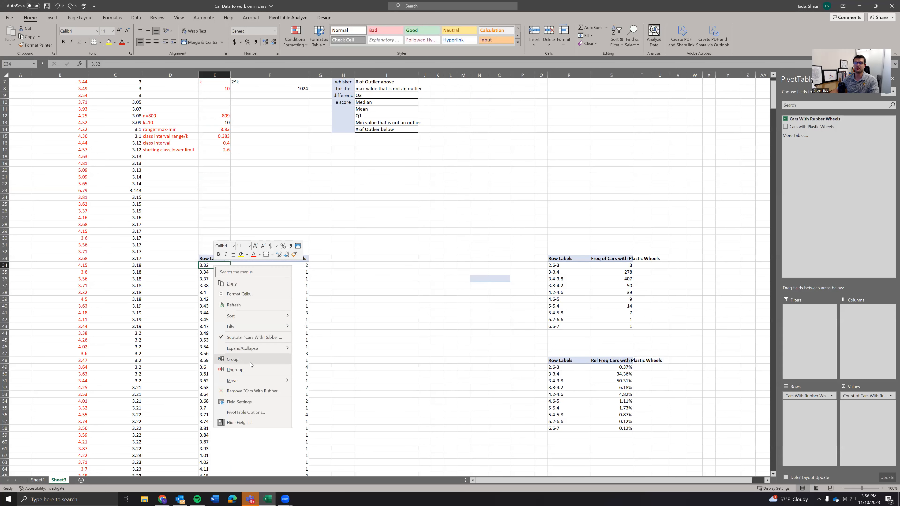
left_click(233, 359)
type("2")
key("Tab")
key("Tab")
key("Tab")
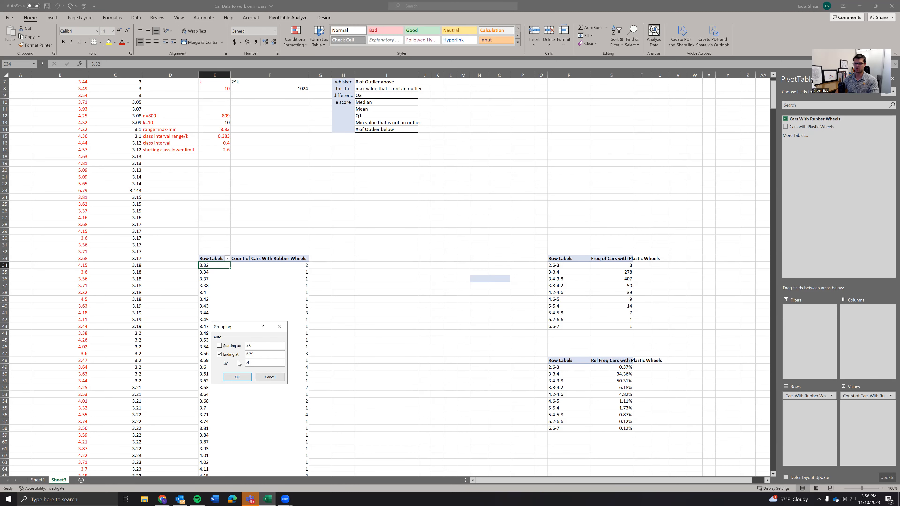
key("Return")
left_click(241, 374)
Step: Copy the grouped rubber-wheel count table without its grand total row and paste it at cell J33
left_click_drag(215, 265, 289, 320)
left_click(261, 261)
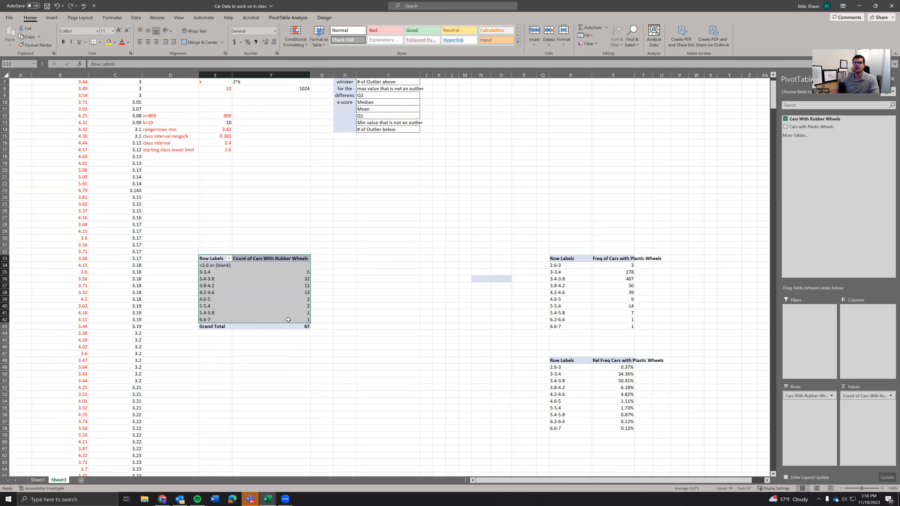
key("ctrl+c")
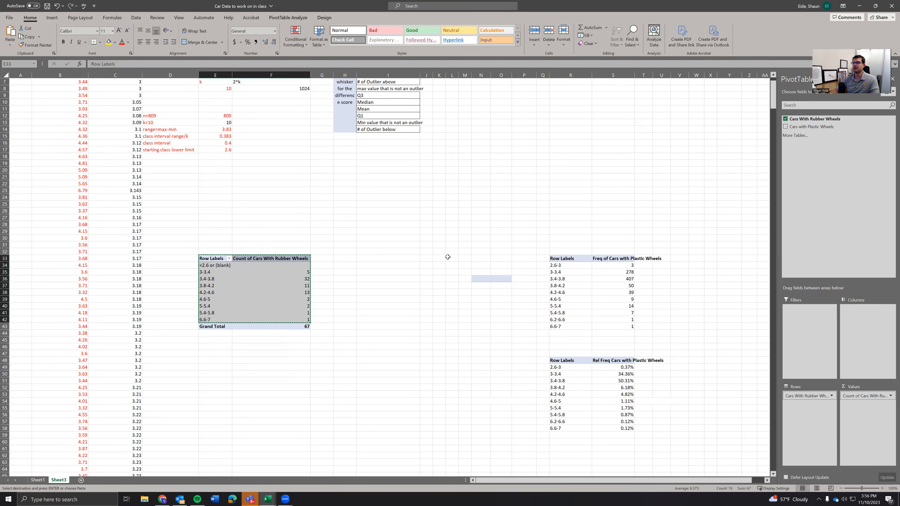
left_click(426, 258)
key("ctrl+v")
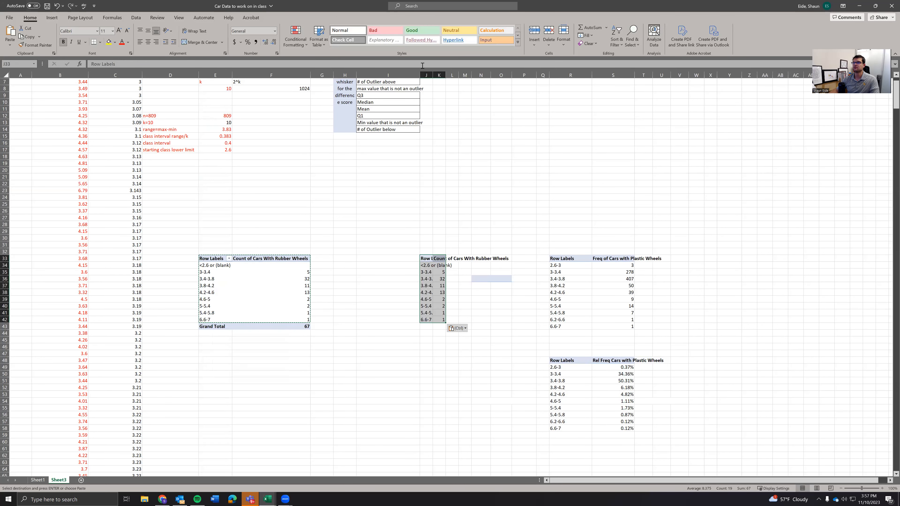
Step: Autofit the widths of columns J and K to the pasted rubber-wheel table
left_click_drag(428, 75, 439, 74)
double_click(445, 75)
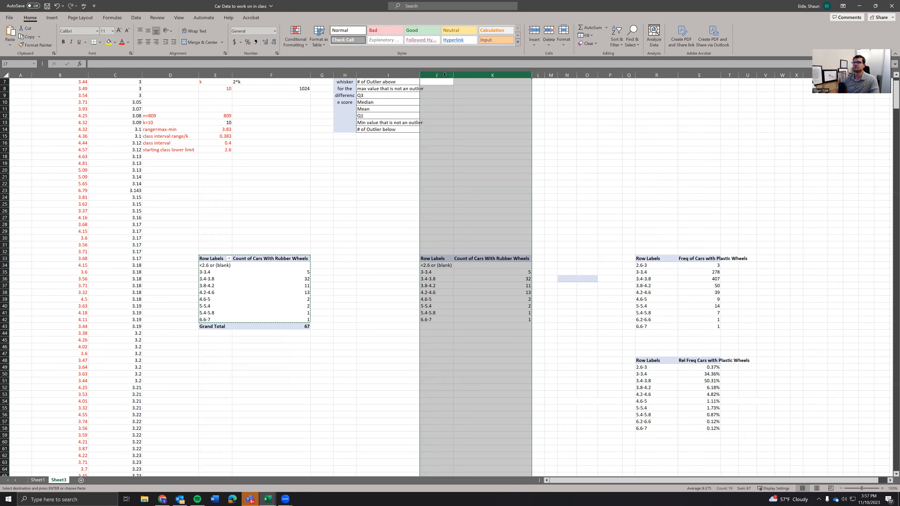
left_click(483, 360)
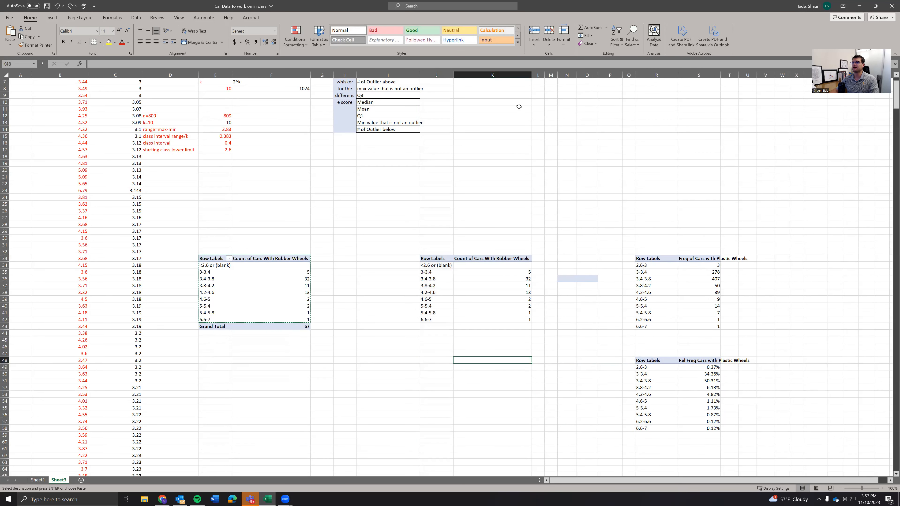
left_click(469, 259)
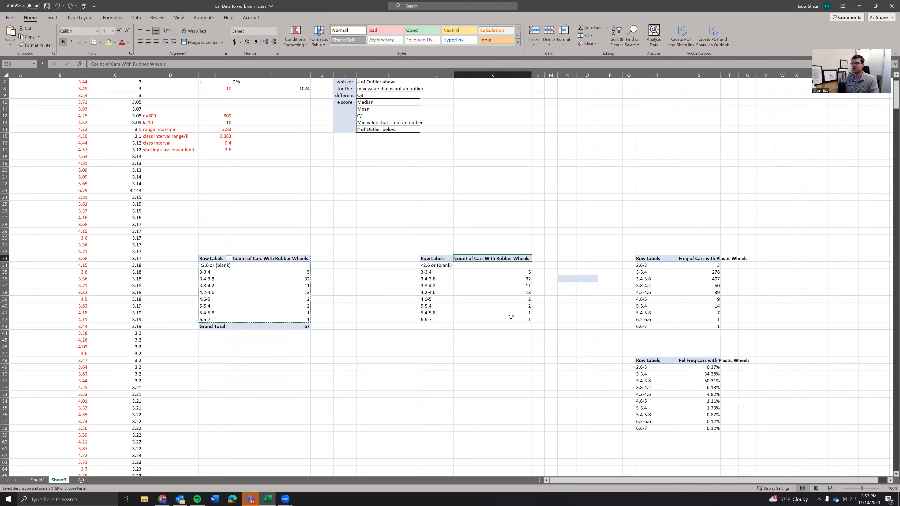
Step: Show the PivotTable's rubber-wheel counts as a percentage of the grand total
left_click(261, 305)
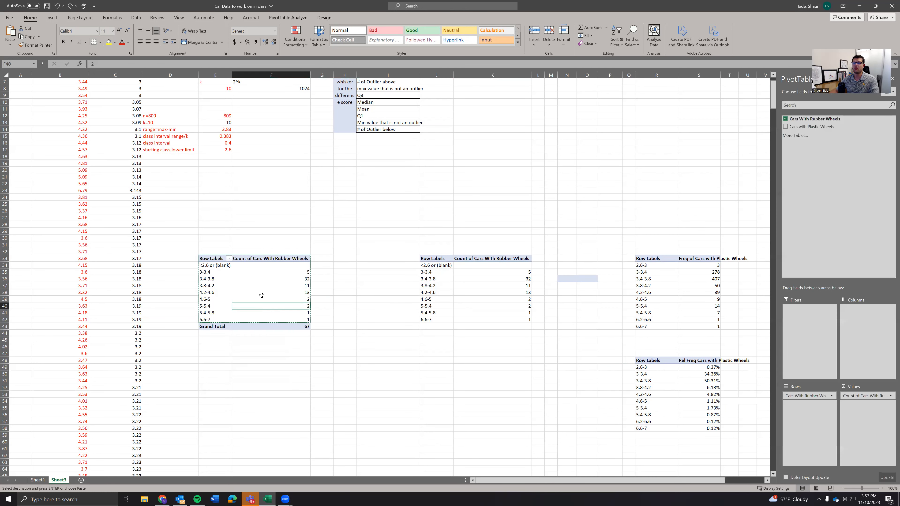
left_click(264, 291)
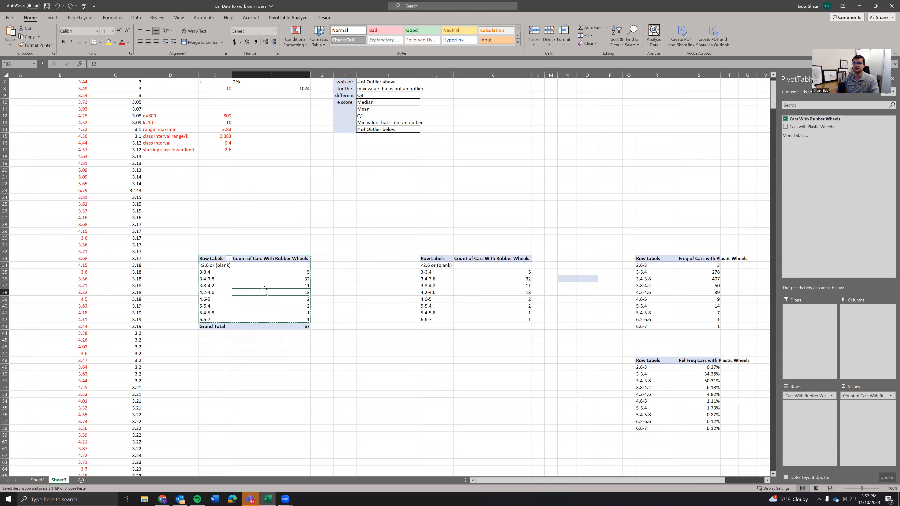
right_click(266, 296)
mouse_move(302, 388)
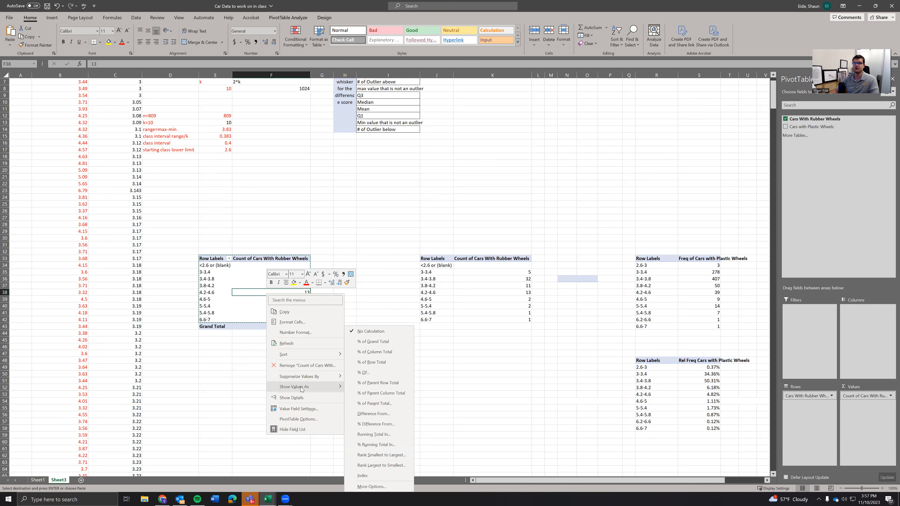
left_click(371, 342)
left_click(372, 368)
Step: Copy the rubber-wheel percentage table without its grand total row and paste it at cell J48
left_click_drag(209, 254, 305, 320)
key("ctrl+c")
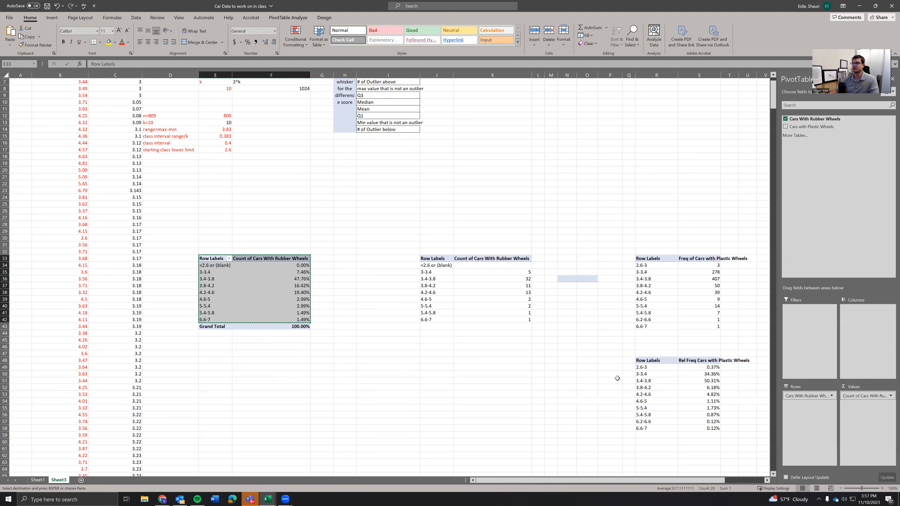
left_click_drag(614, 360, 424, 358)
left_click(427, 360)
key("ctrl+v")
Step: Change the pasted percentage table's header in cell K48 to "Rel Freq of Cars With Rubber Wheels"
left_click(471, 359)
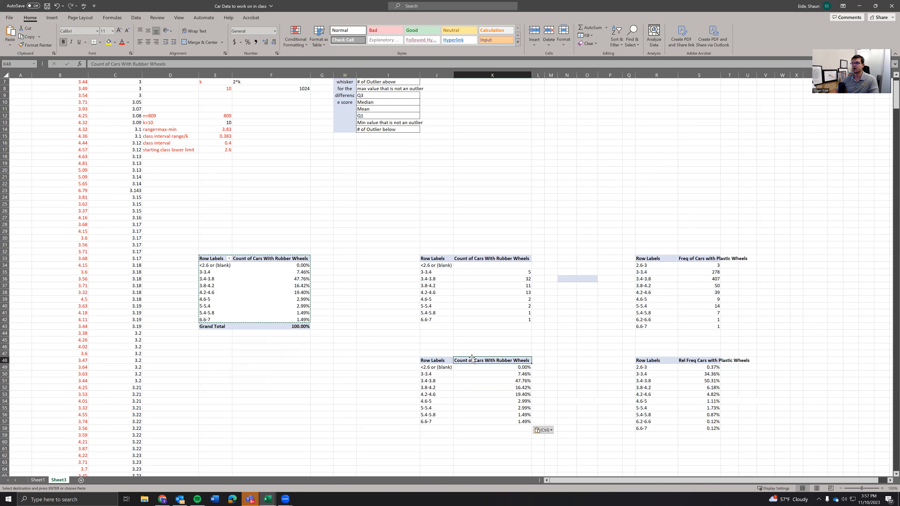
double_click(468, 361)
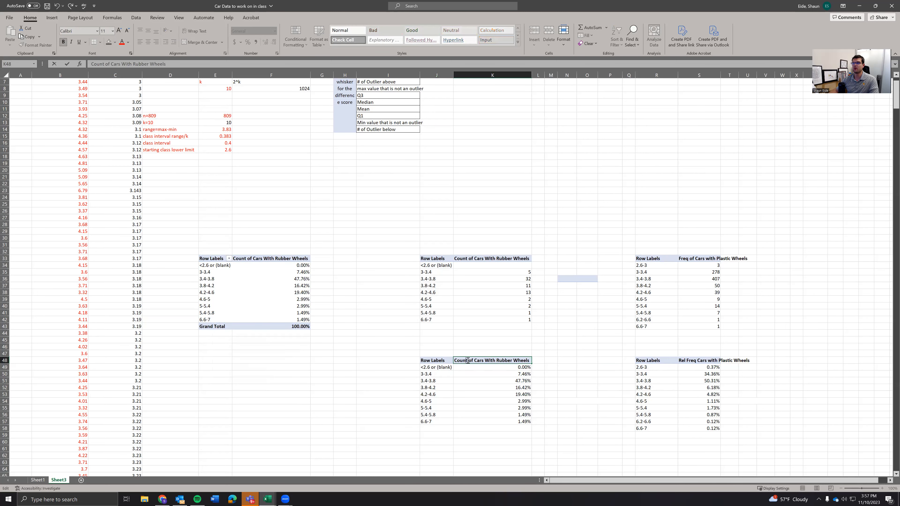
key("BackSpace")
key("BackSpace")
key("BackSpace")
key("BackSpace")
key("BackSpace")
type("Rel Freq")
Step: Change the pasted count table's header in cell K33 to "Freq of Cars With Rubber Wheels"
double_click(468, 259)
left_click_drag(467, 259, 442, 261)
type("Freq")
key("Return")
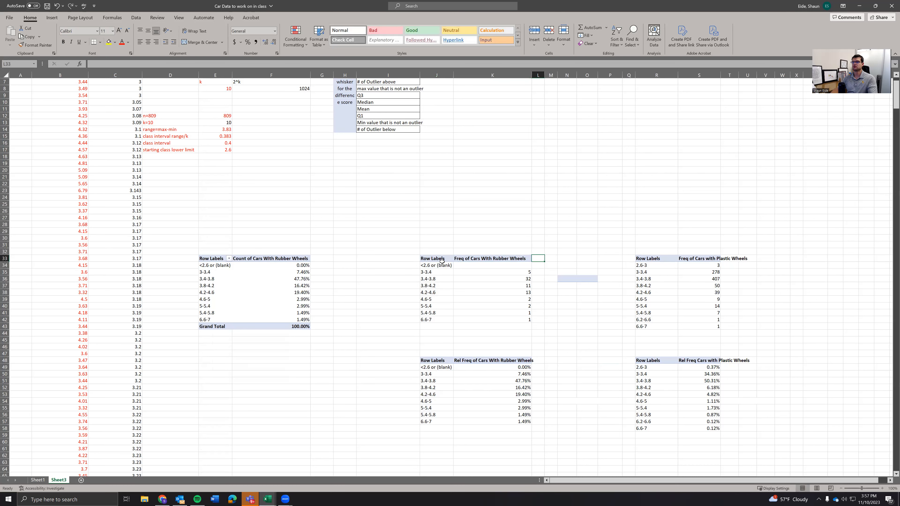
left_click(496, 333)
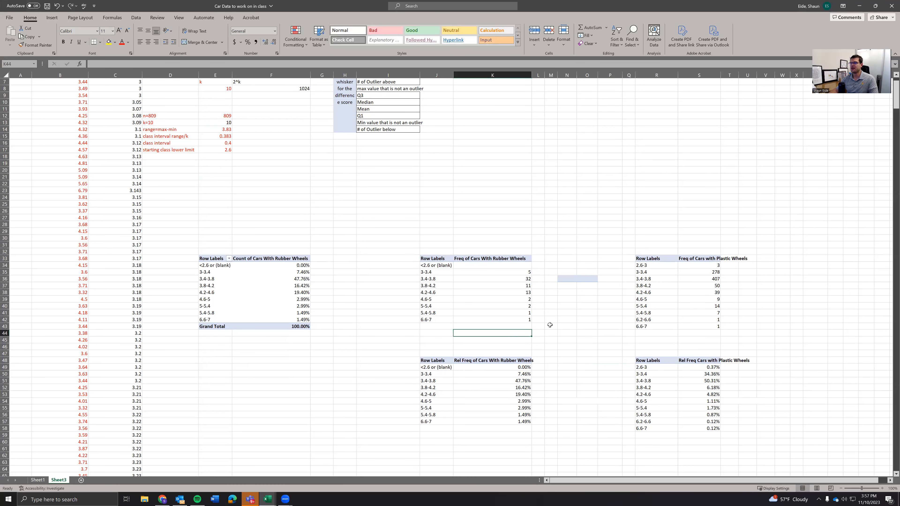
Step: Delete columns M through P between the rubber-wheel and plastic-wheel tables
left_click(640, 333)
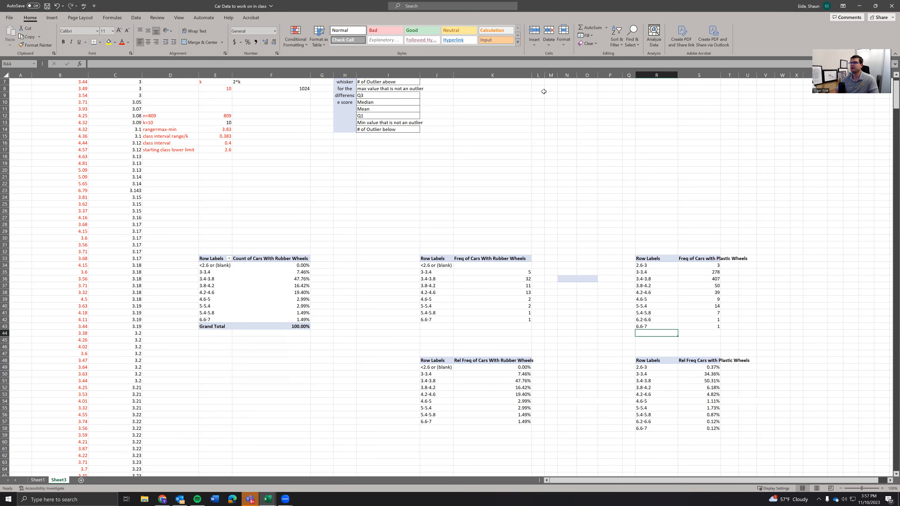
left_click_drag(551, 75, 604, 93)
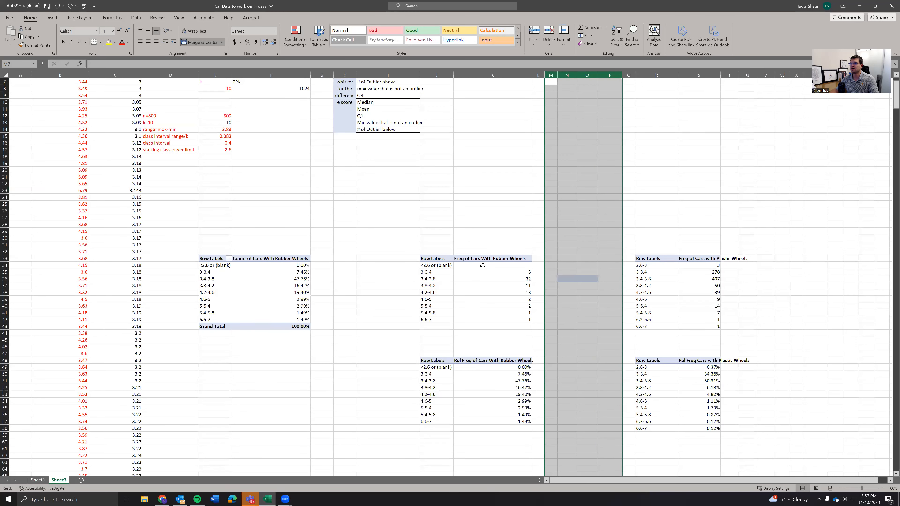
key("ctrl+minus")
Step: Copy the 2.6-3 class label from the plastic-wheel frequency table over the "<2.6 or (blank)" label in cell J34
left_click(568, 265)
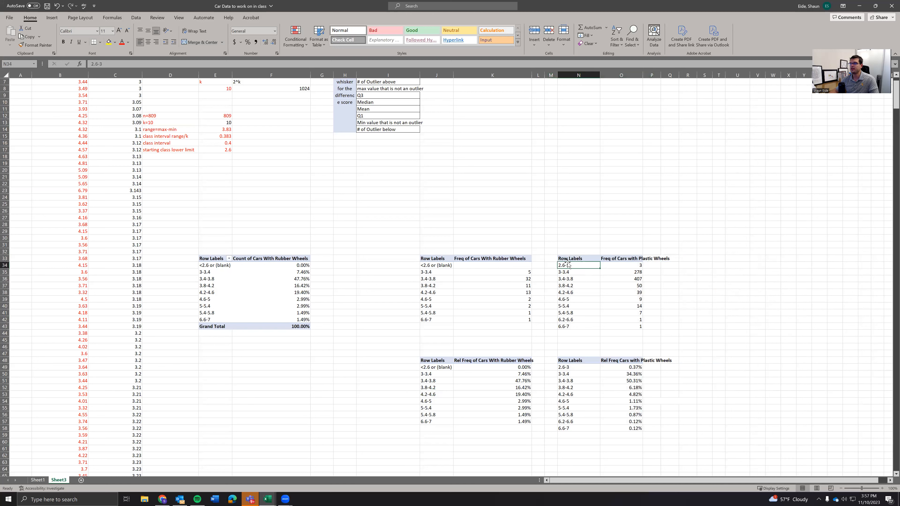
left_click(437, 266)
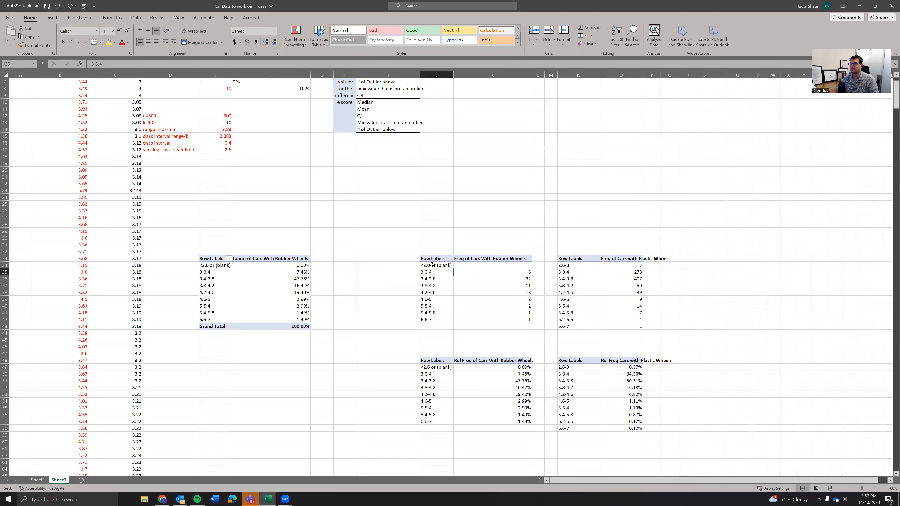
left_click(563, 266)
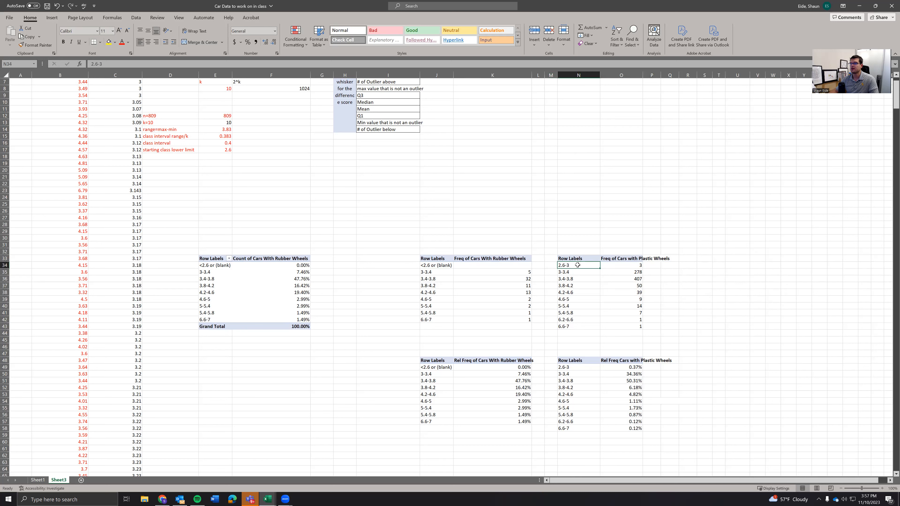
key("ctrl+c")
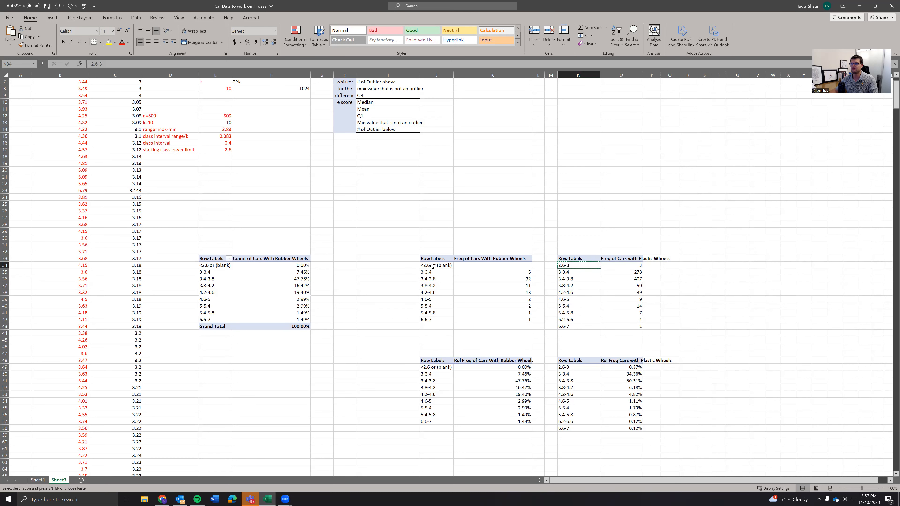
left_click(501, 264)
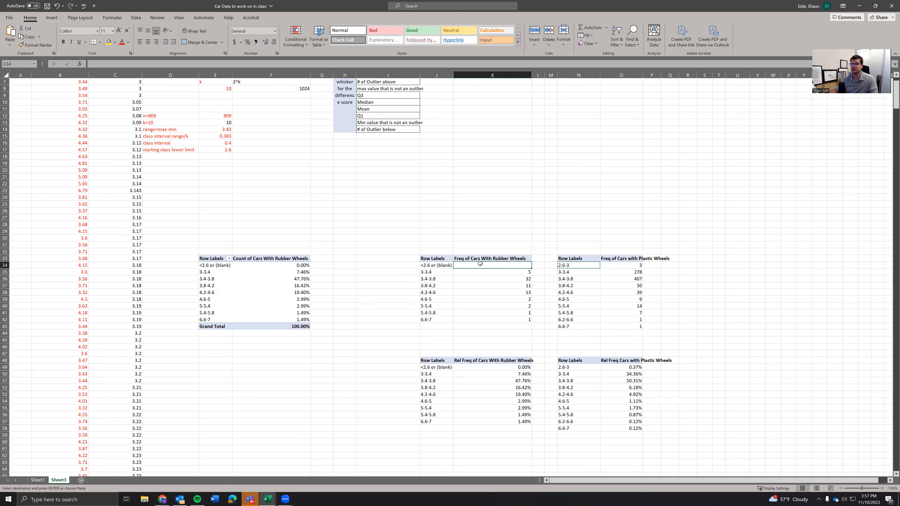
left_click(439, 266)
key("ctrl+v")
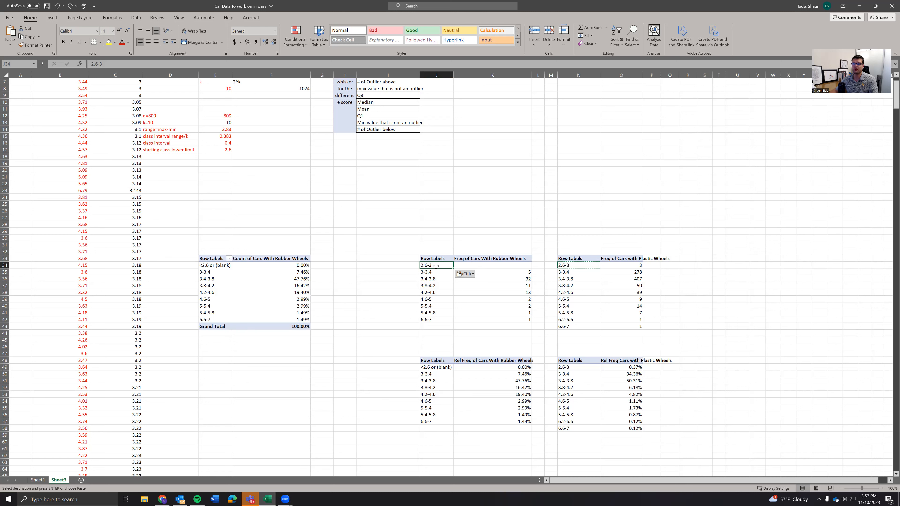
Step: Enter 0 in cell K34 as the rubber-wheel frequency for the 2.6-3 class
left_click(484, 268)
type("0")
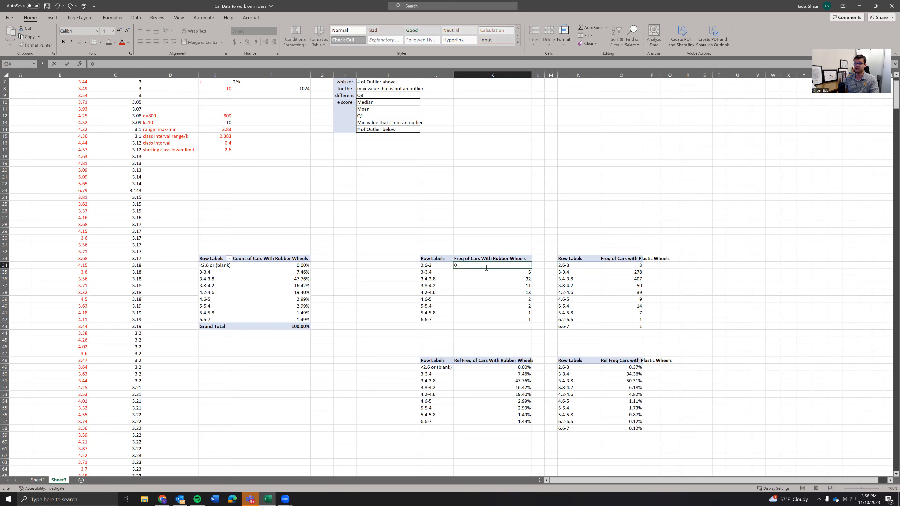
left_click(474, 289)
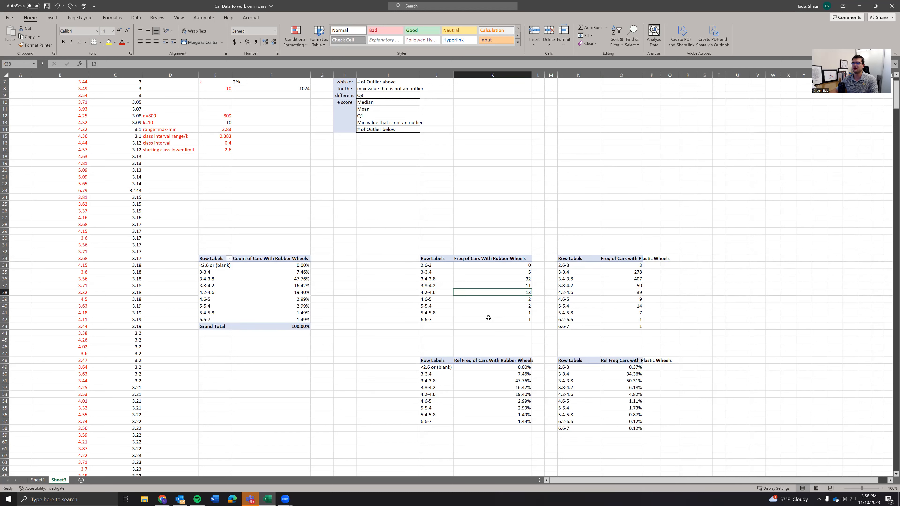
left_click(435, 272)
left_click(575, 274)
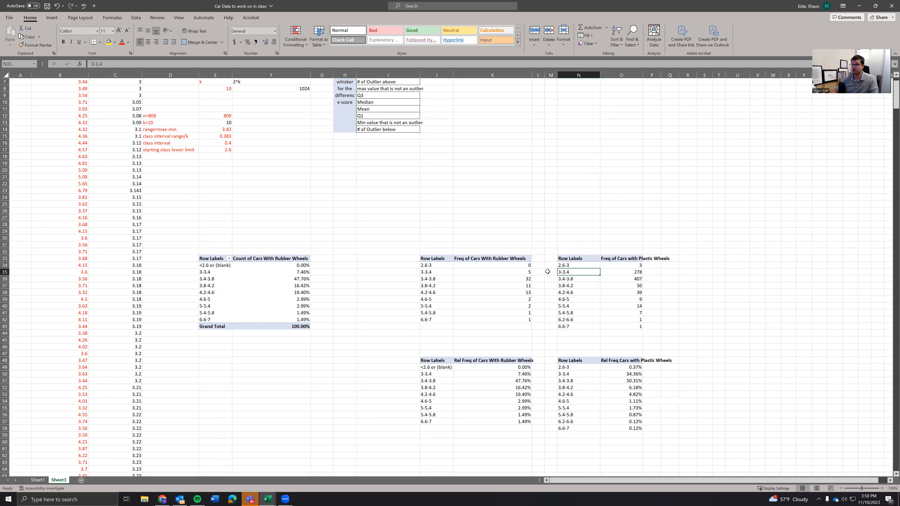
Step: Compare the class labels of the rubber-wheel and plastic-wheel frequency tables row by row, from 3.4-3.8 through the last classes
left_click(438, 280)
left_click(575, 279)
left_click(440, 286)
left_click(583, 286)
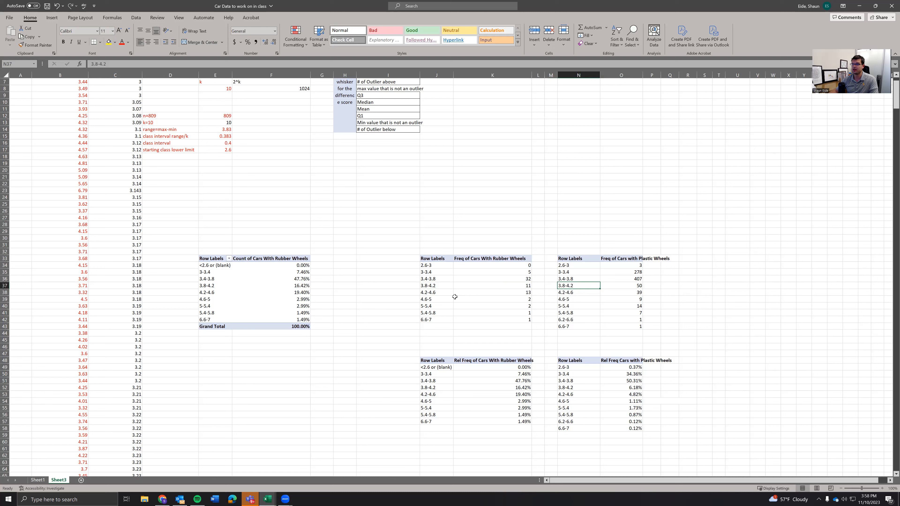
left_click(437, 293)
left_click(584, 293)
left_click(433, 299)
left_click(581, 299)
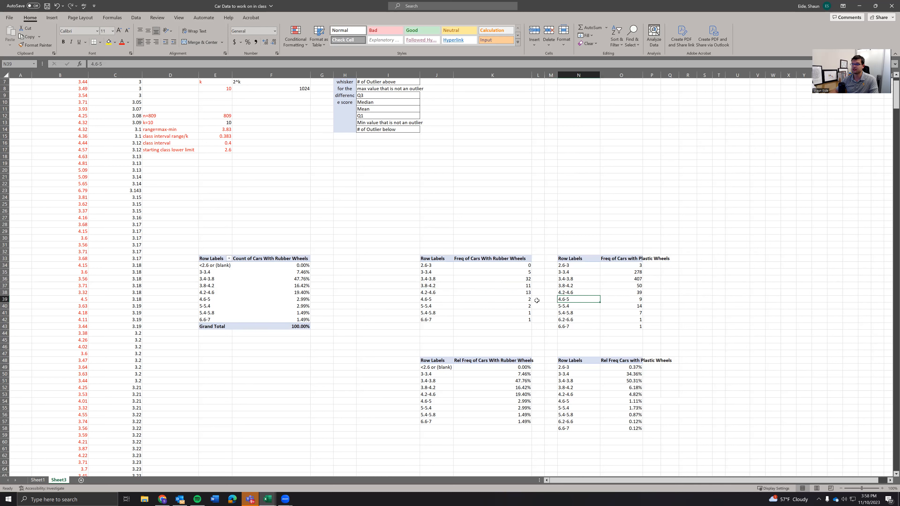
left_click(423, 306)
left_click(568, 307)
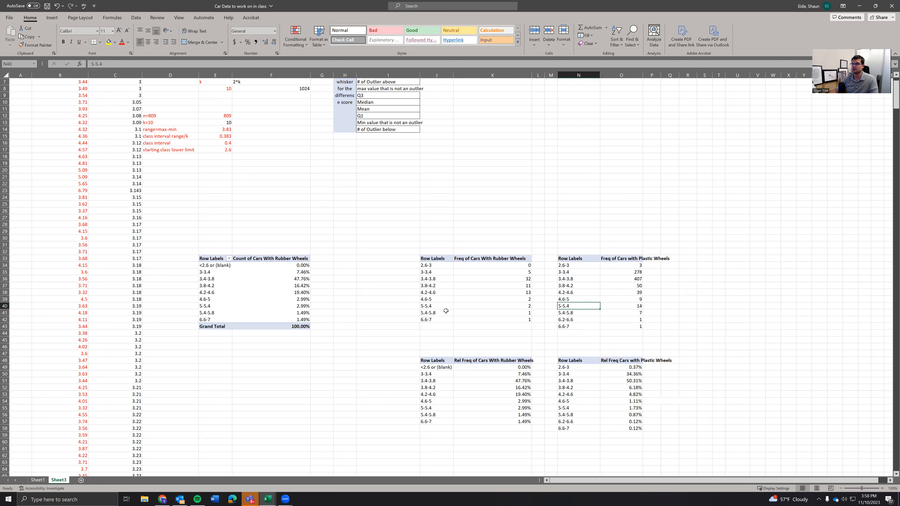
left_click(437, 312)
left_click(574, 314)
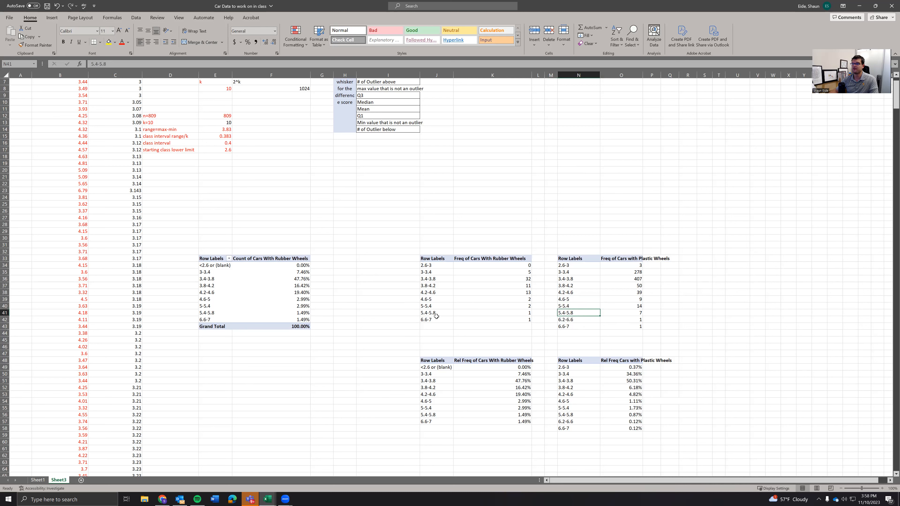
left_click(435, 319)
left_click_drag(434, 319, 642, 319)
Step: Move the 6.6-7 class row of the rubber-wheel frequency table down one row to J43:K43
left_click_drag(436, 320, 499, 325)
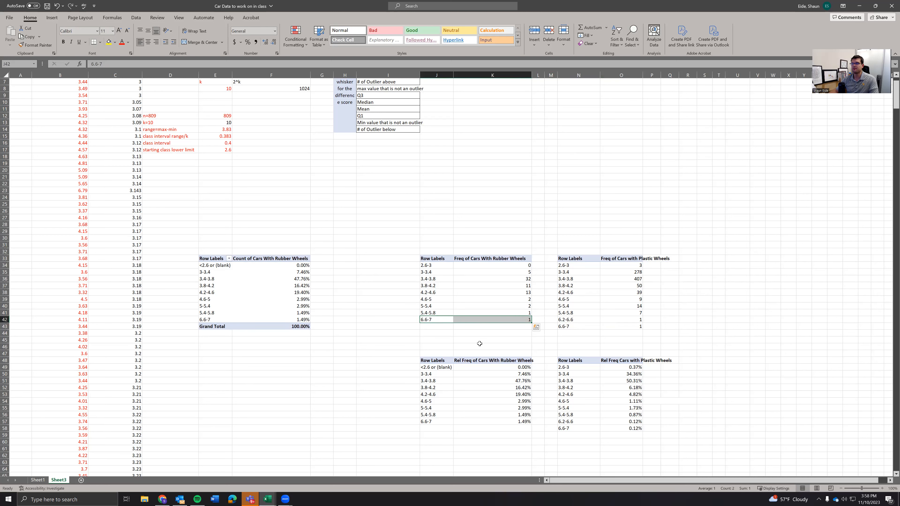
key("ctrl+x")
right_click(444, 320)
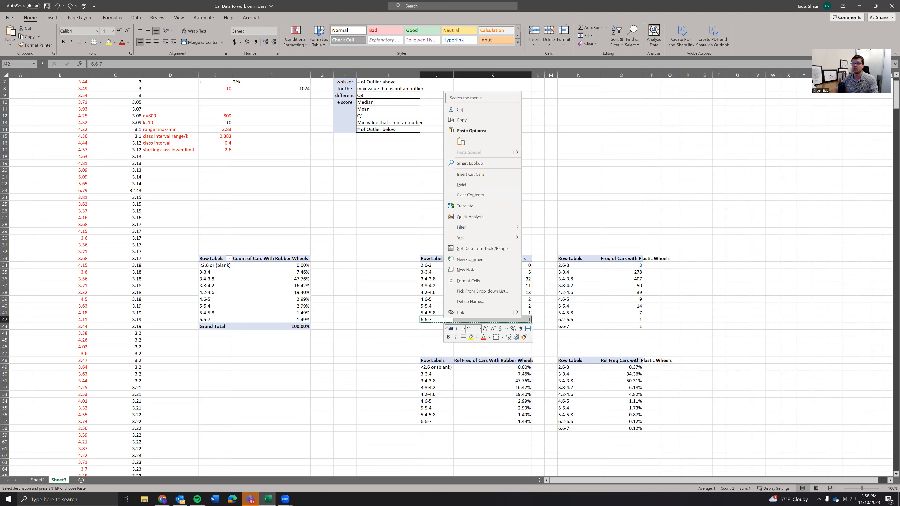
key("Escape")
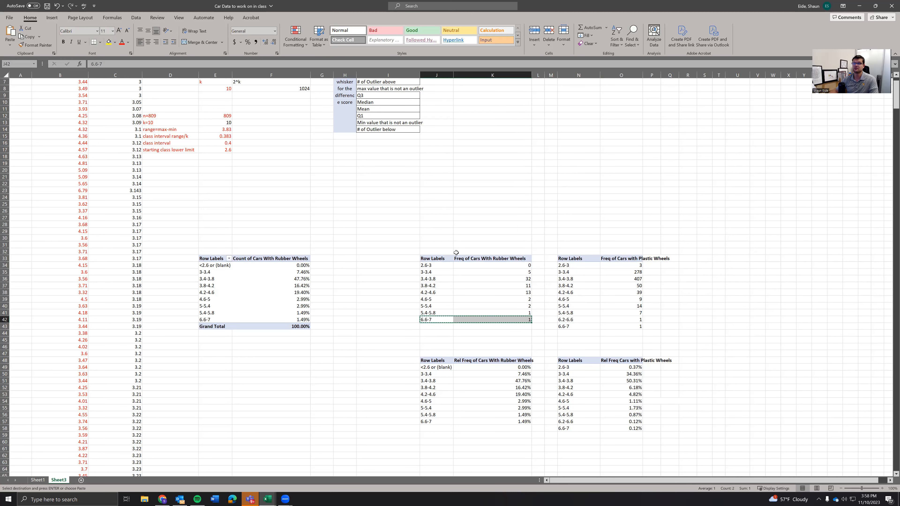
left_click(443, 325)
right_click(442, 325)
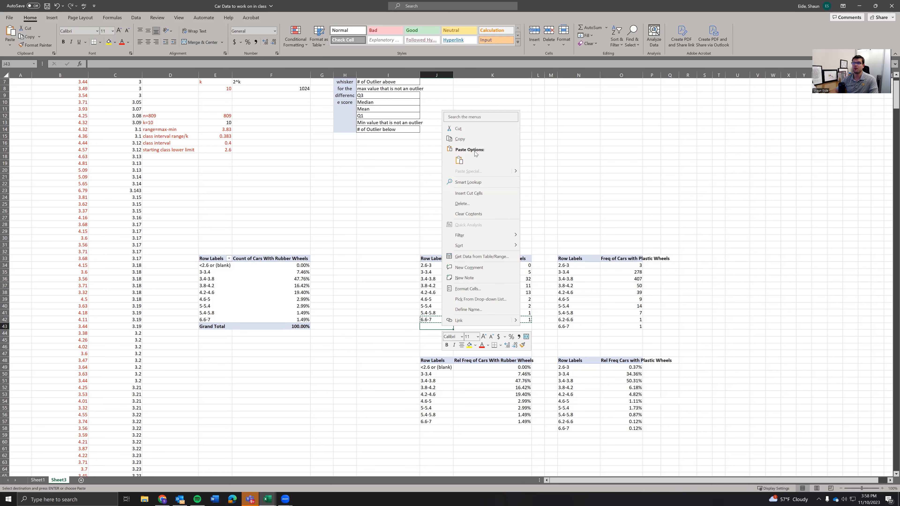
left_click(460, 160)
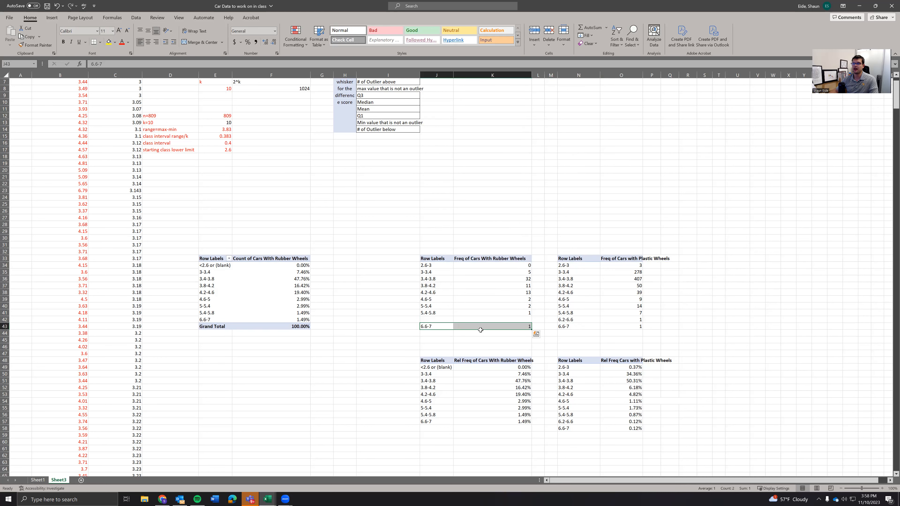
Step: Fill row 42 of the rubber-wheel frequency table with the 6.2-6.6 label copied from the plastic-wheel table and a frequency of 0
left_click(431, 319)
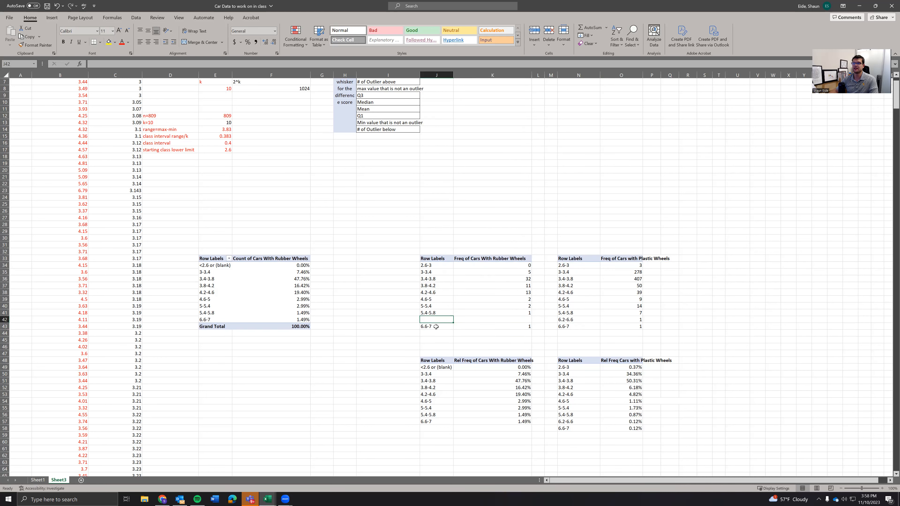
left_click(513, 320)
type("0")
left_click(479, 360)
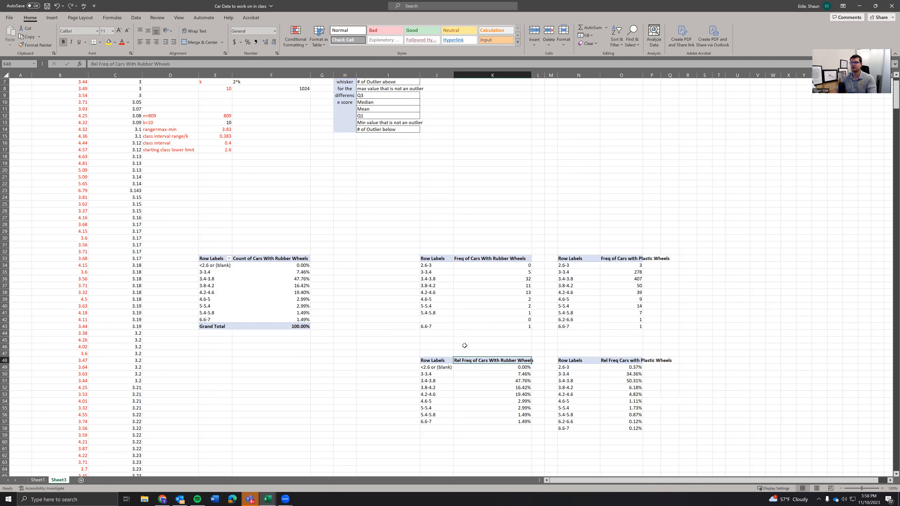
left_click(435, 319)
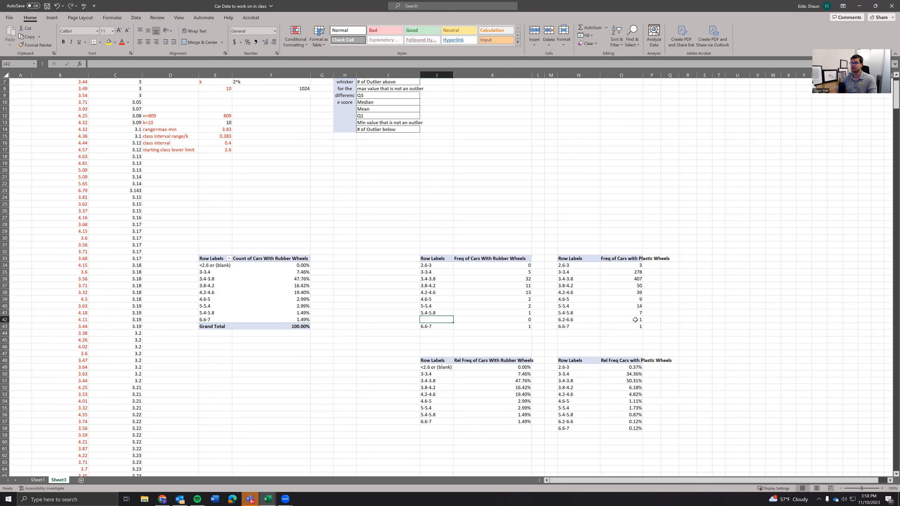
left_click(592, 319)
key("ctrl+c")
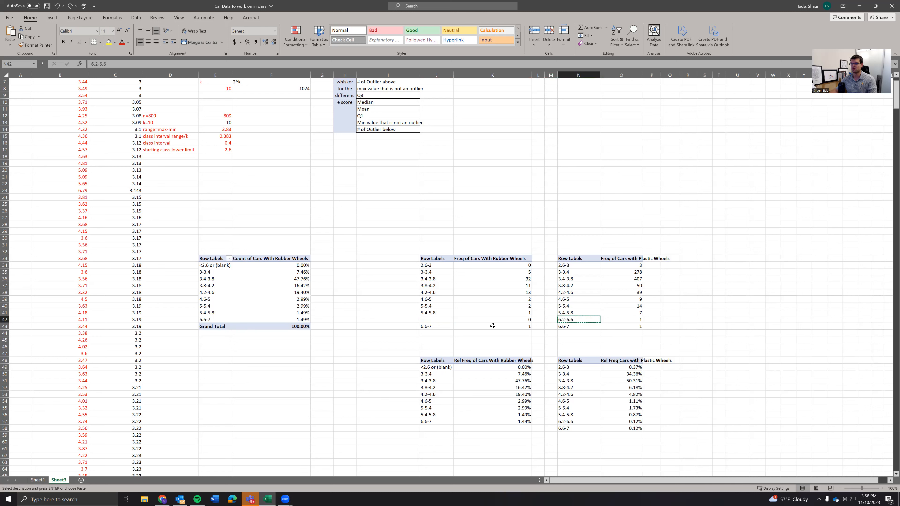
left_click(430, 319)
key("ctrl+v")
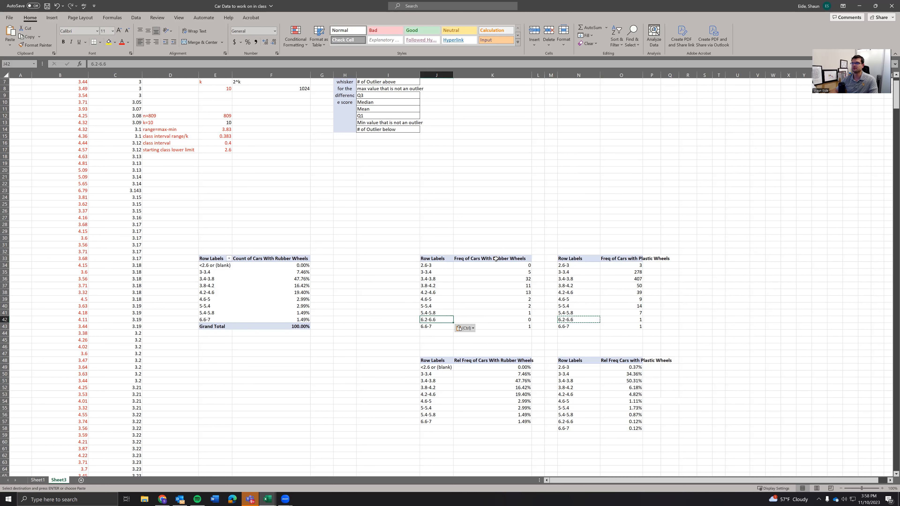
left_click(449, 344)
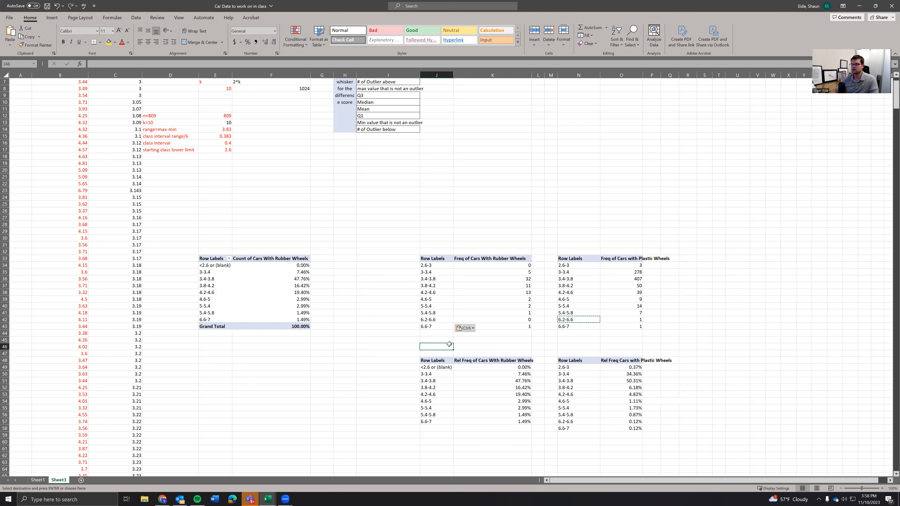
Step: Move the 6.2-6.6 and 6.6-7 class rows of both frequency tables down one row, starting at J43
left_click_drag(433, 266, 434, 310)
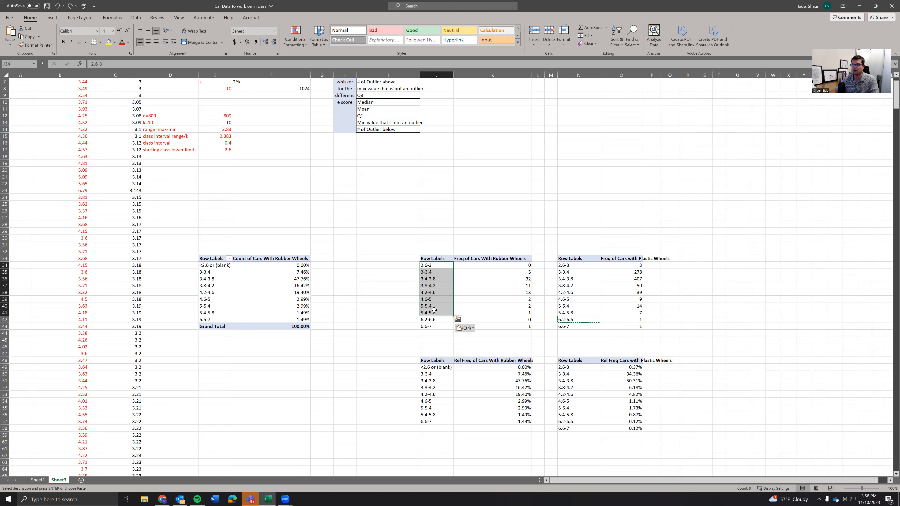
left_click(434, 310)
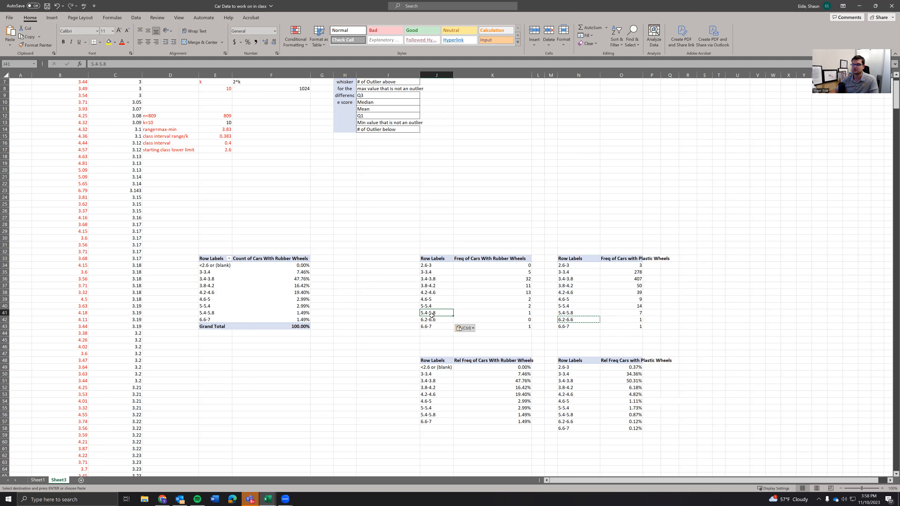
left_click_drag(432, 320, 634, 325)
key("ctrl+c")
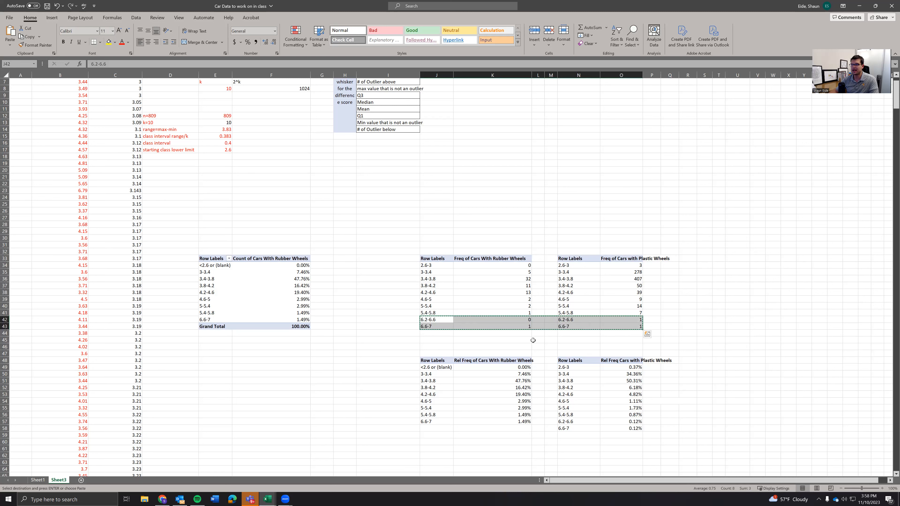
right_click(439, 327)
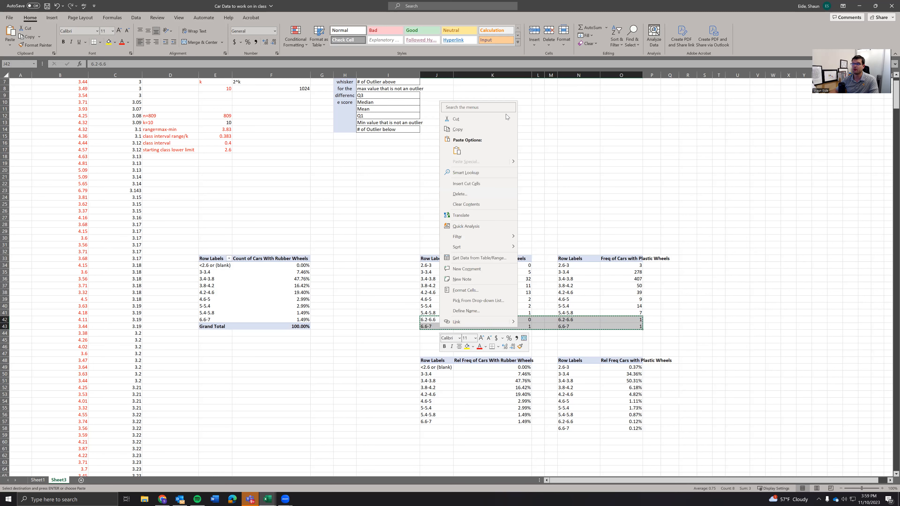
left_click(489, 124)
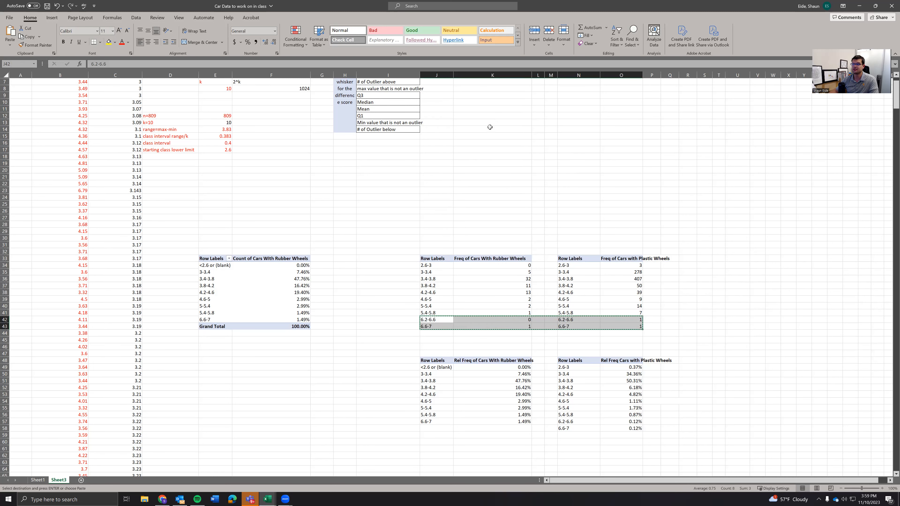
left_click(436, 325)
right_click(438, 326)
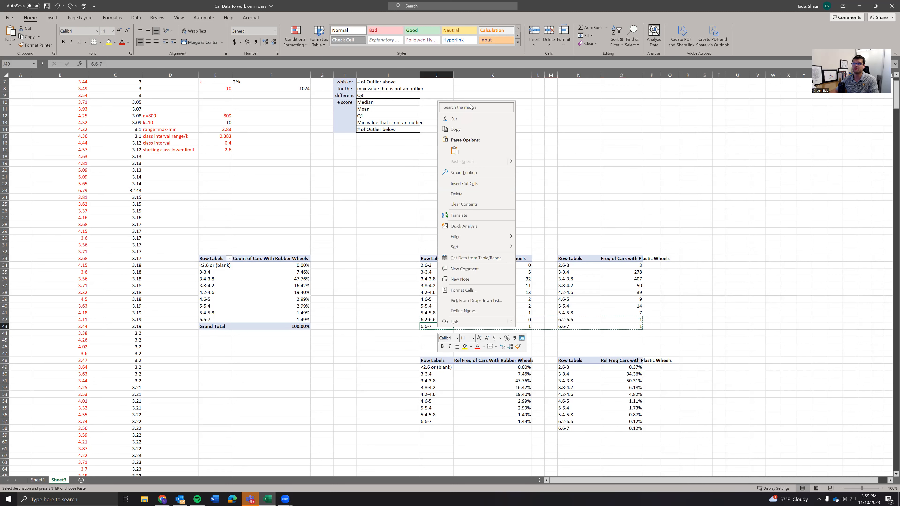
left_click(454, 151)
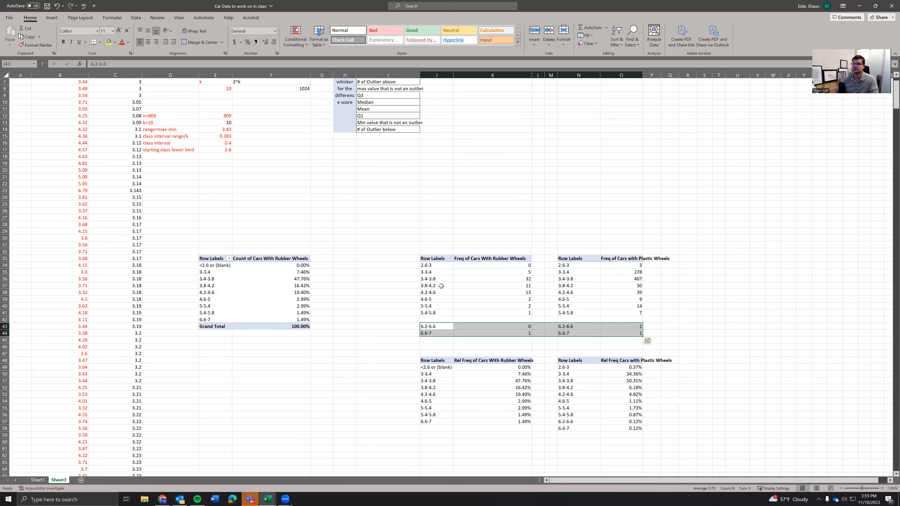
Step: Add the 5.8-6.2 class with a frequency of 0 in row 42 of the rubber-wheel frequency table
left_click(437, 319)
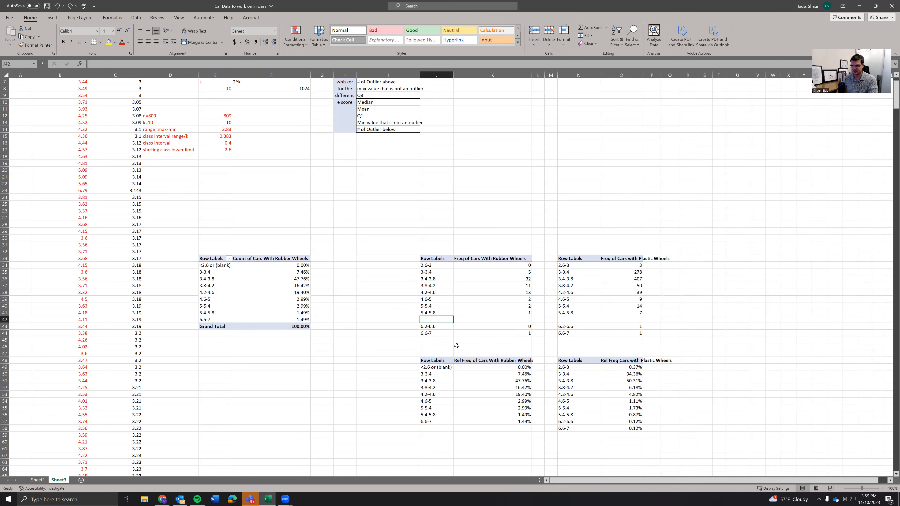
type("5.8-")
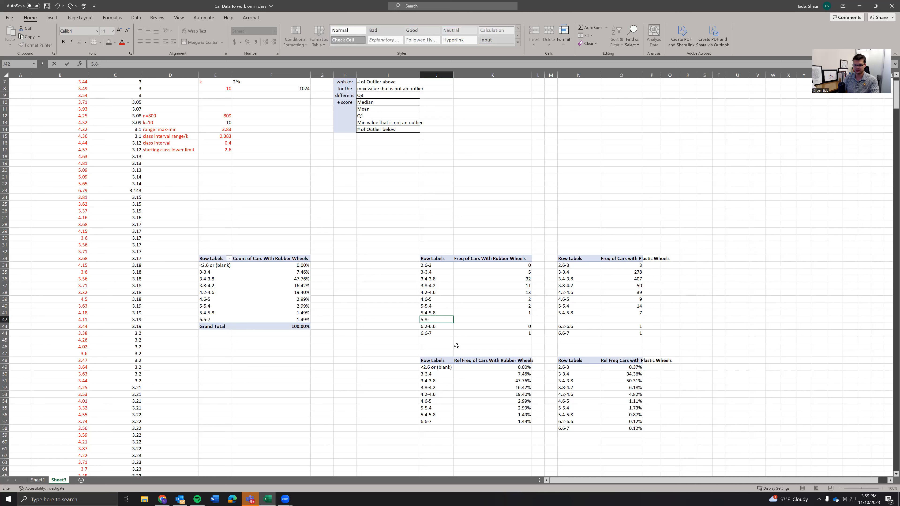
type("6.2")
key("Tab")
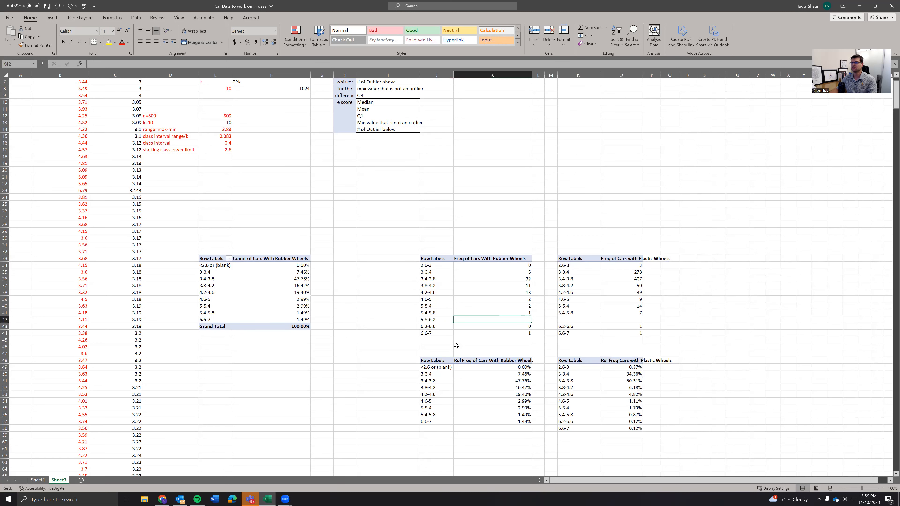
type("0")
key("Tab")
Step: Copy the 5.8-6.2 class label and its zero frequency into row 42 of the plastic-wheel frequency table
left_click_drag(436, 319, 503, 319)
key("ctrl+c")
left_click(593, 318)
key("ctrl+v")
left_click(492, 360)
left_click(498, 339)
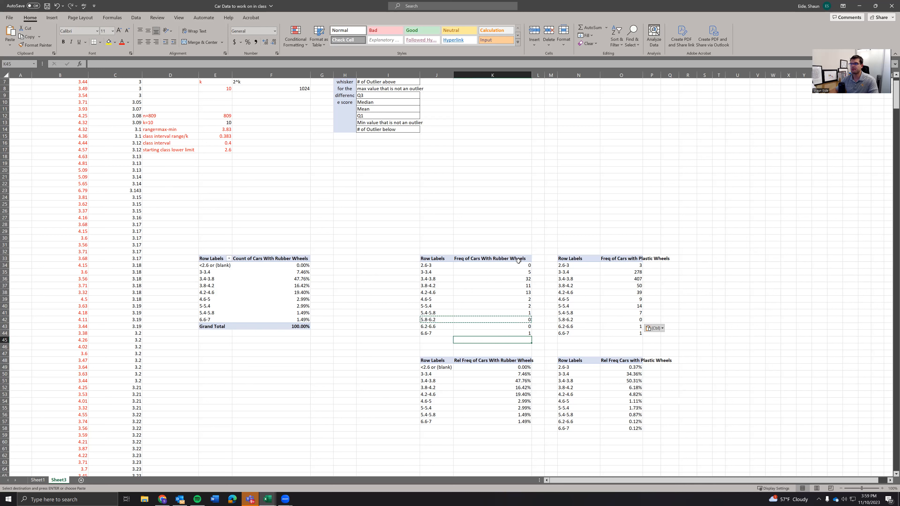
left_click(512, 304)
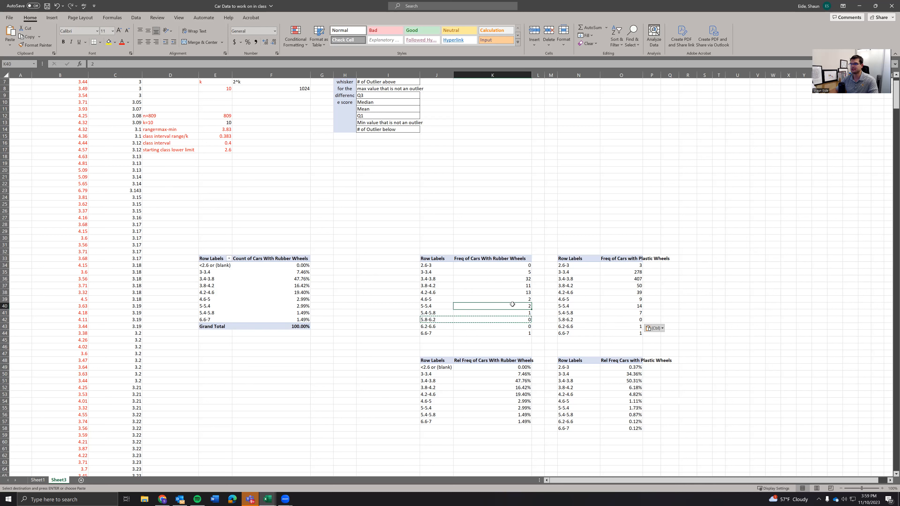
Step: Move the 6.6-7 class row of the rubber-wheel relative frequency table down one row to J58:K58
left_click_drag(436, 423, 487, 419)
key("ctrl+c")
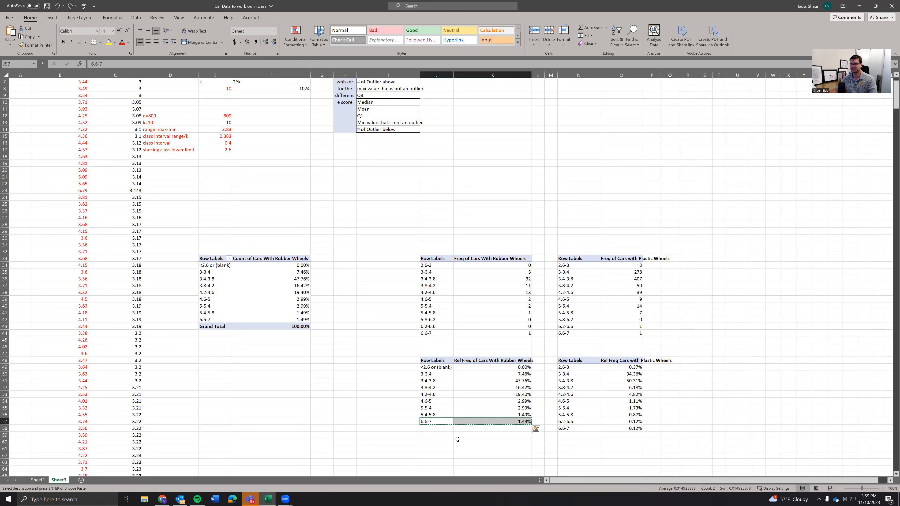
left_click(437, 429)
key("ctrl+v")
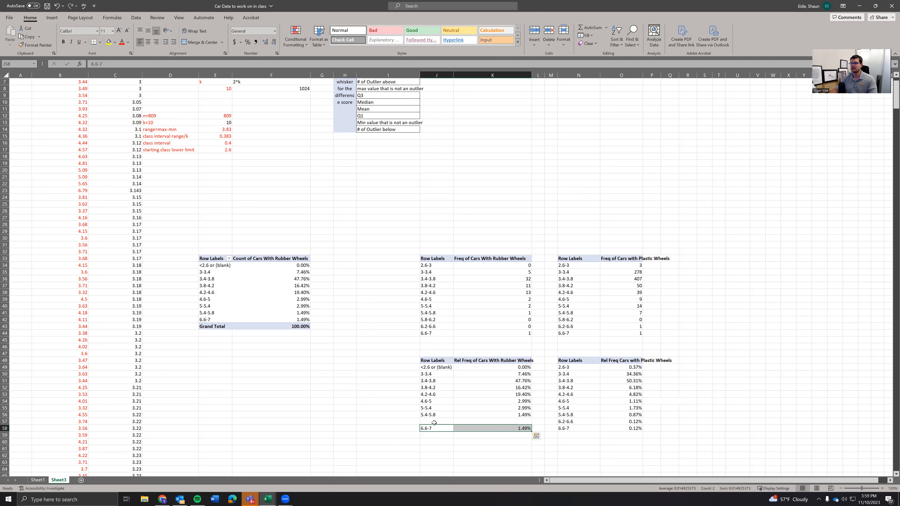
Step: Add the 6.2-6.6 class with a relative frequency of 0.00% in row 57 of the rubber-wheel relative frequency table
left_click(433, 421)
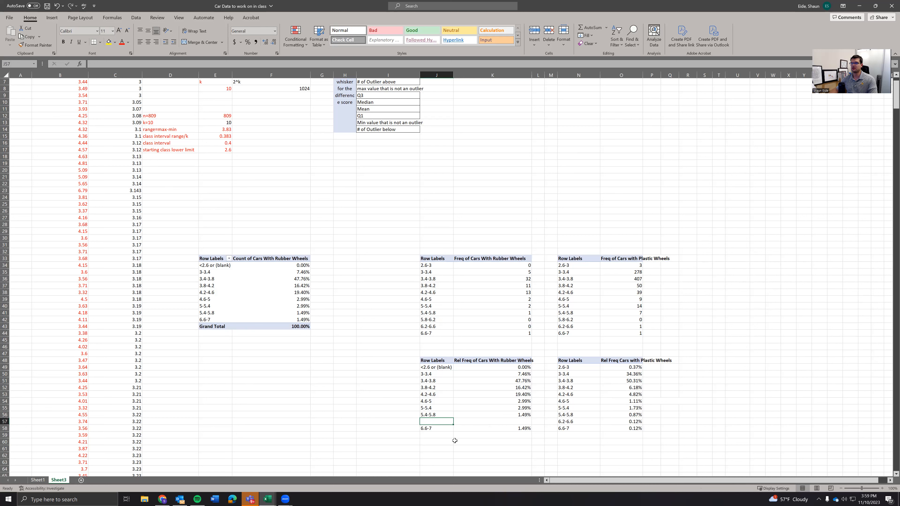
type("6")
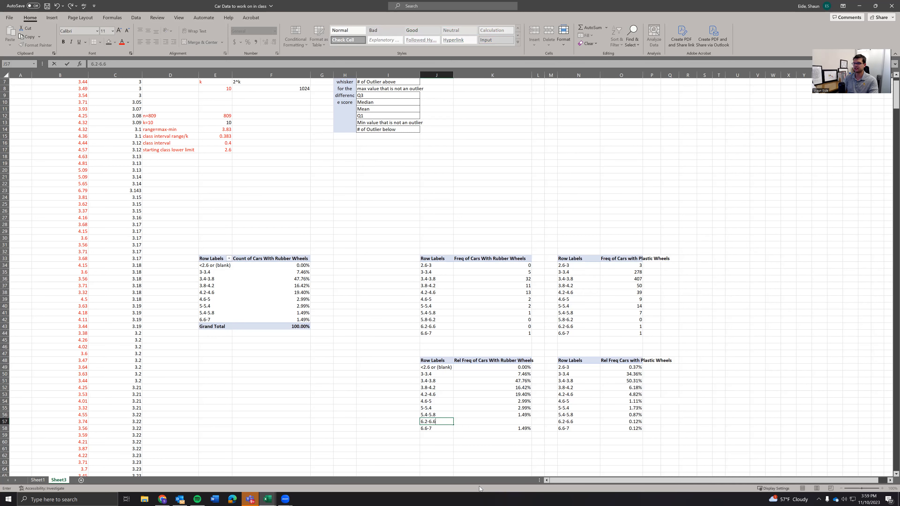
type(".2-6.6")
key("Tab")
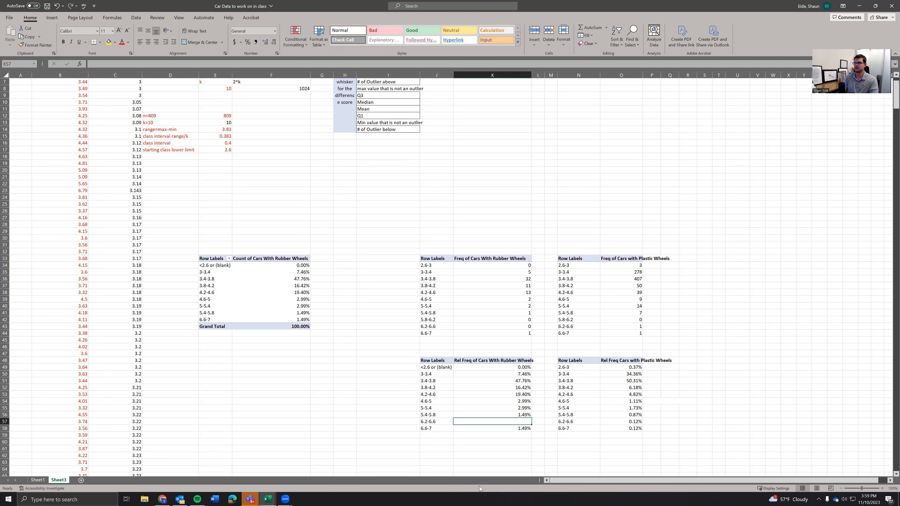
type("-")
key("Tab")
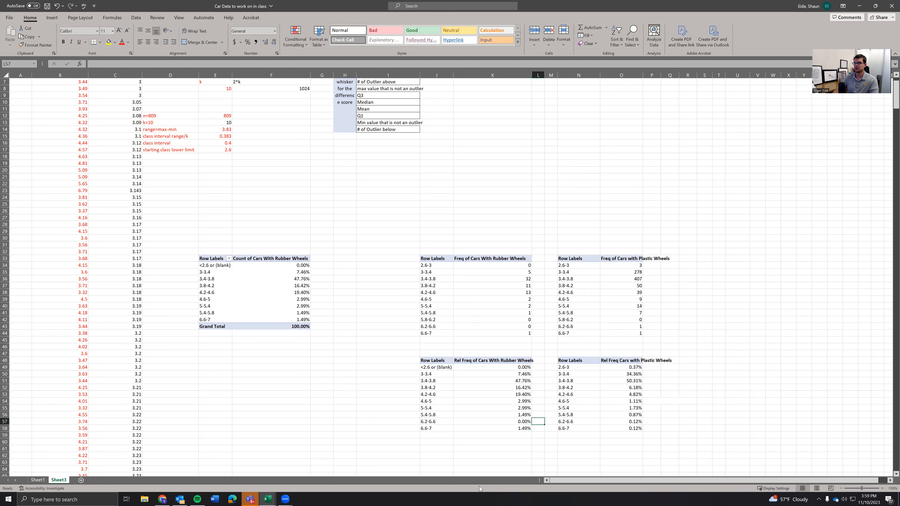
Step: Move the 6.2-6.6 and 6.6-7 class rows of both relative frequency tables down one row to rows 58 and 59
left_click_drag(434, 421, 631, 428)
left_click_drag(438, 419, 438, 427)
left_click(437, 422)
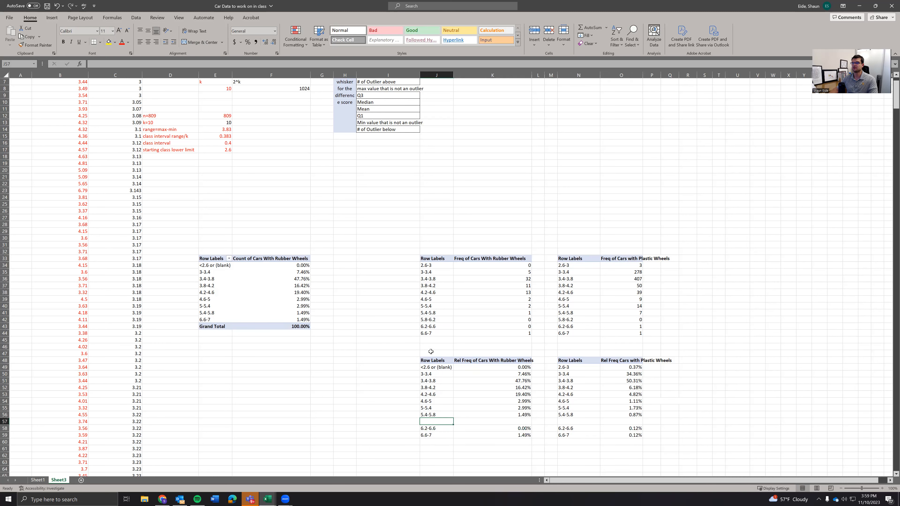
Step: Copy the 5.8-6.2 class label from J42 into row 57 of both relative frequency tables
left_click(433, 319)
key("ctrl+c")
left_click(427, 421)
key("ctrl+v")
left_click(571, 422)
key("ctrl+v")
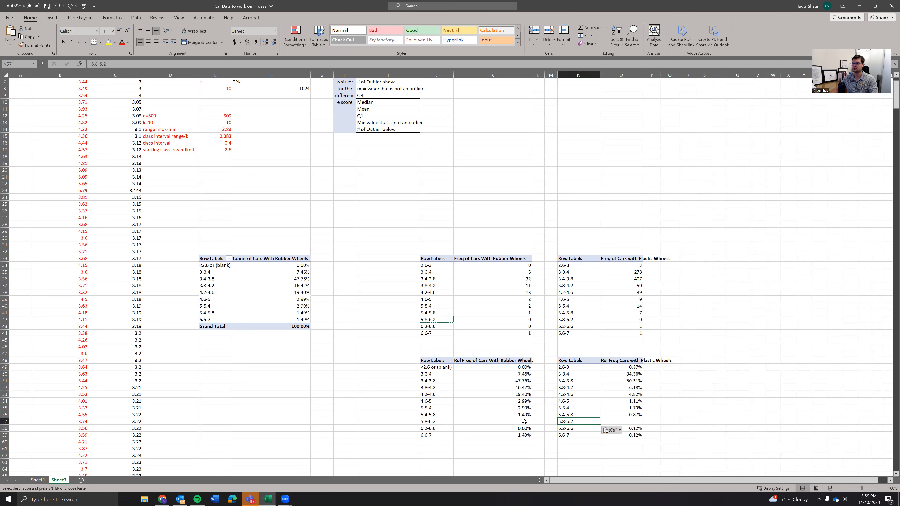
Step: Enter 0% as the relative frequency of the 5.8-6.2 class in both the rubber-wheel and plastic-wheel relative frequency tables
left_click(482, 422)
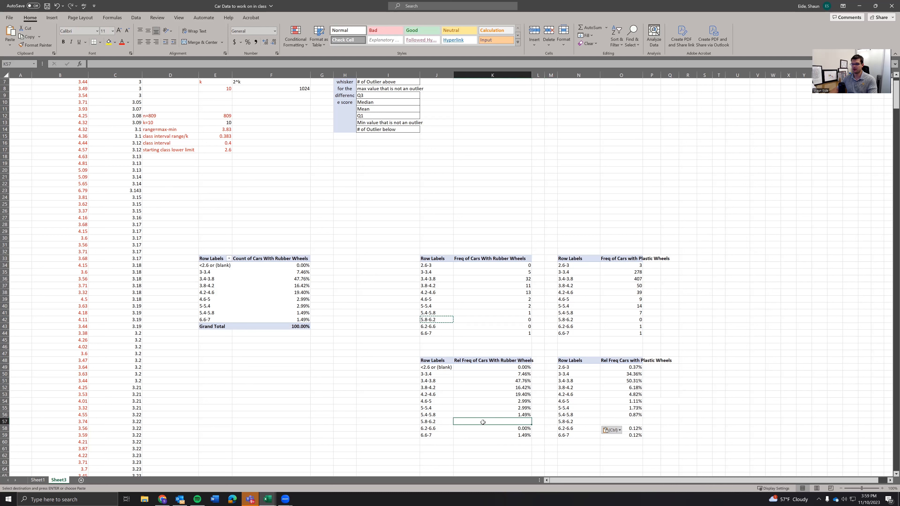
type("0")
left_click(614, 421)
type("00")
left_click(576, 448)
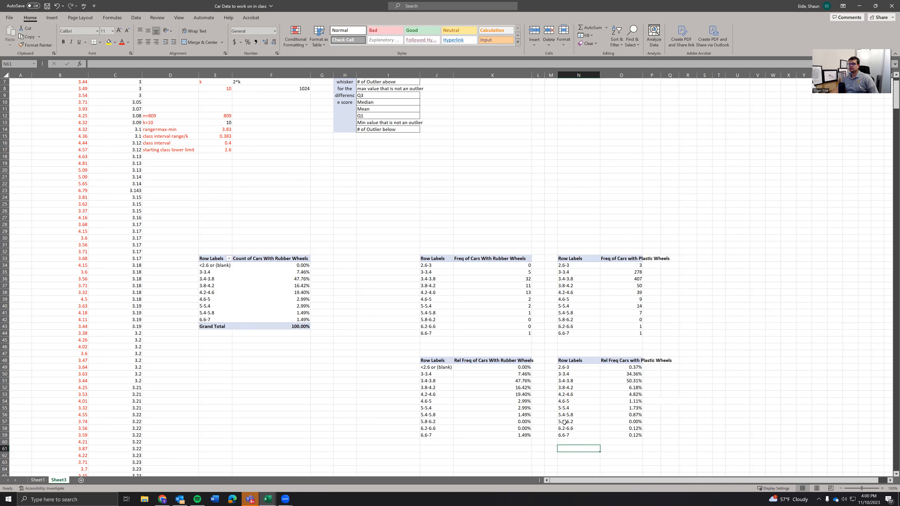
Step: Replace the first class label of the rubber-wheel relative frequency table with a copy of the 2.6-3 label from N49
left_click(581, 368)
key("ctrl+c")
left_click(430, 368)
key("ctrl+v")
left_click(492, 388)
Step: Compare the class labels across the four frequency and relative frequency tables
mouse_move(578, 435)
left_mouse_down()
mouse_move(425, 420)
mouse_move(431, 374)
mouse_move(438, 377)
mouse_move(430, 442)
left_mouse_up()
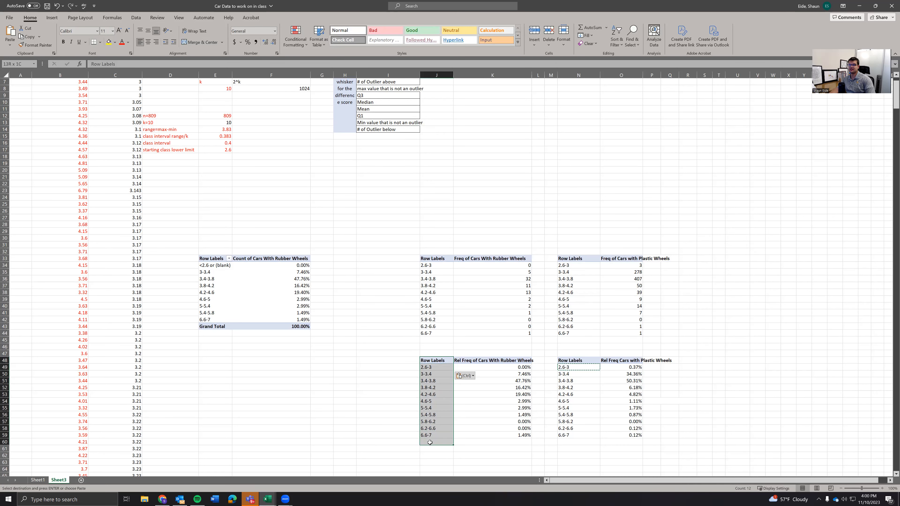
left_click_drag(570, 361, 570, 435)
left_click_drag(570, 265, 571, 333)
left_click_drag(434, 259, 442, 337)
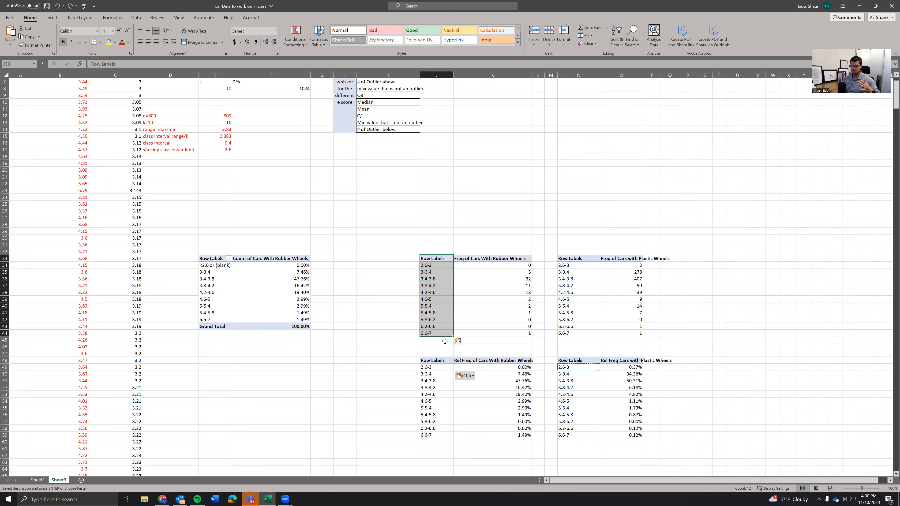
left_click(469, 420)
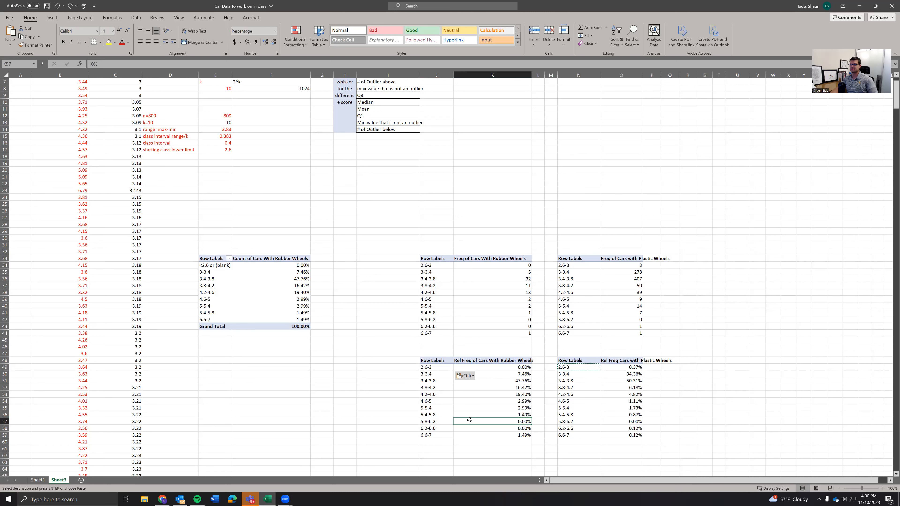
left_click(425, 406)
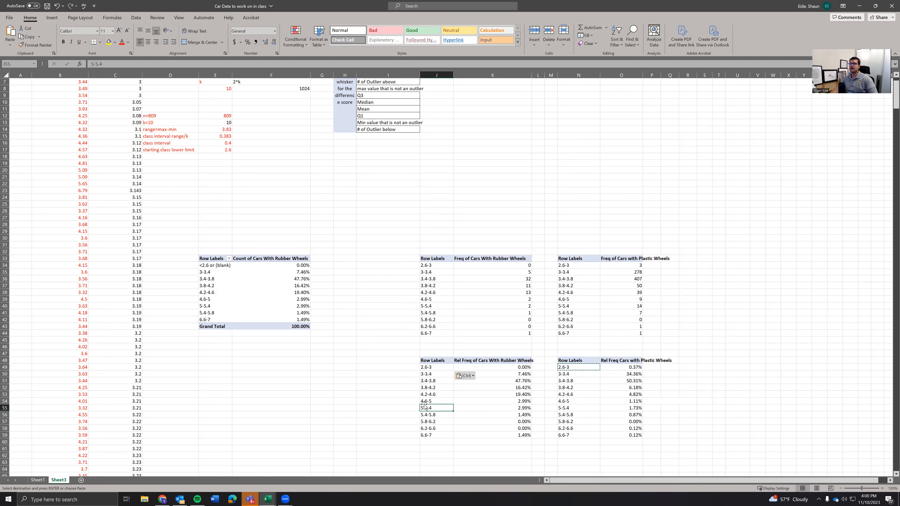
Step: Change the rubber-wheel relative frequency column header in K48 to Rubber Wheels
left_click(530, 360)
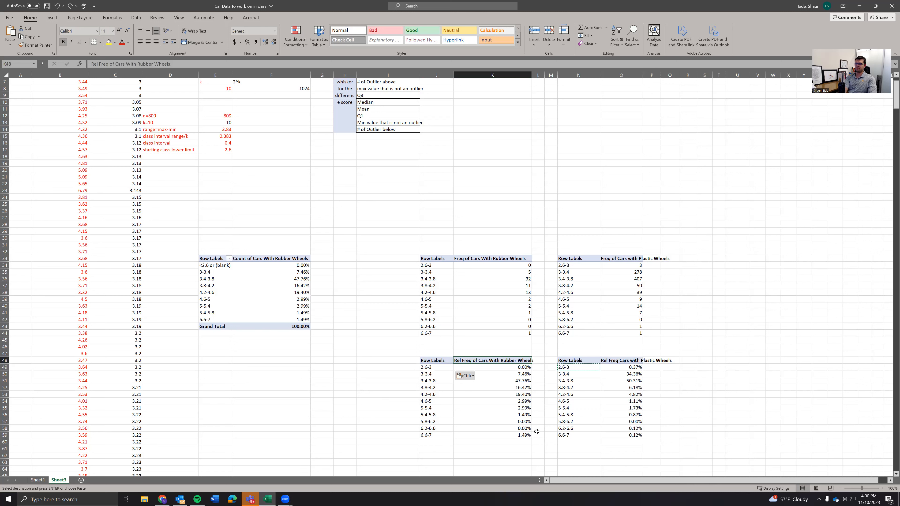
type("R")
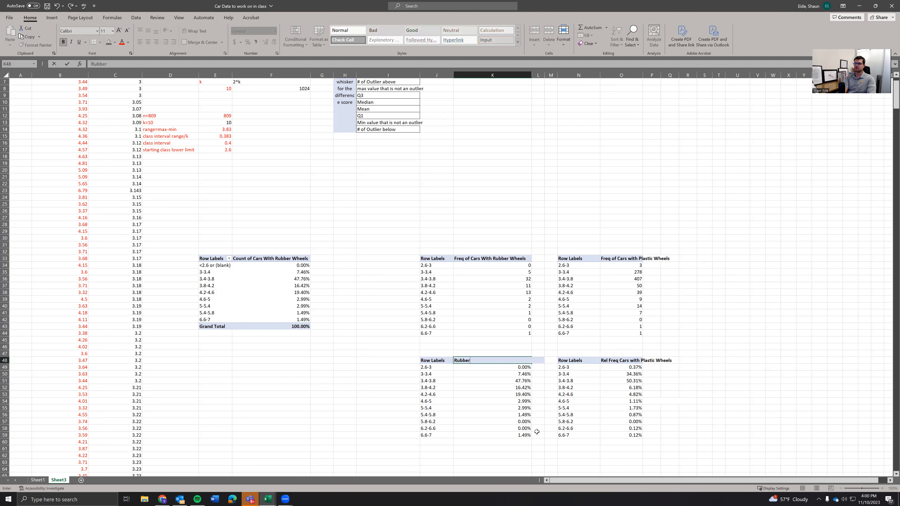
key("Tab")
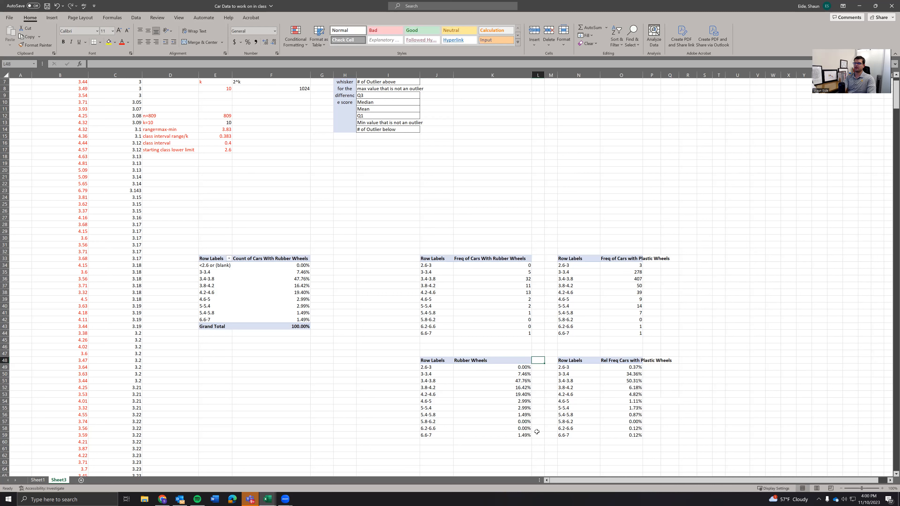
Step: Copy the plastic-wheel relative frequency column, including its header, into L48:L59 beside the rubber-wheel values
left_click_drag(631, 361, 627, 436)
key("ctrl+c")
left_click(541, 361)
key("ctrl+v")
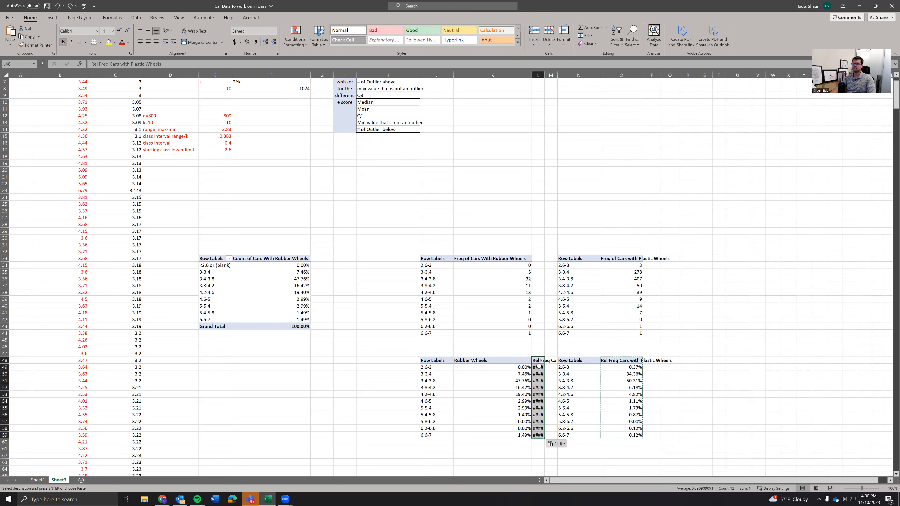
Step: Change the header in L48 to Plastic Wheels and widen column L to fit its contents
left_click(539, 361)
type("P")
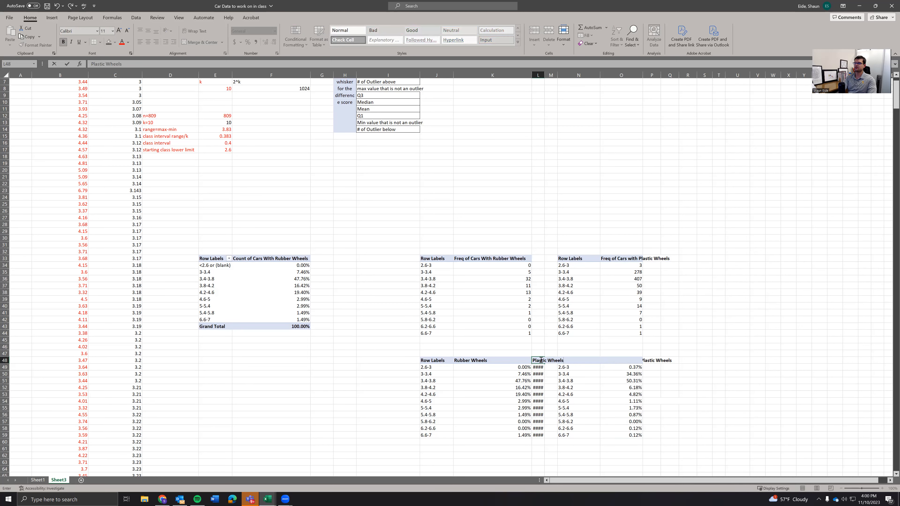
key("Tab")
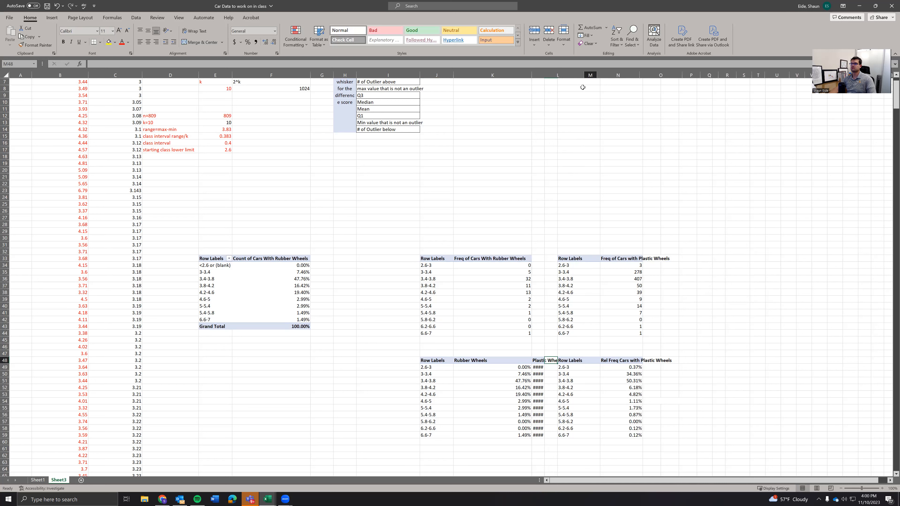
double_click(583, 74)
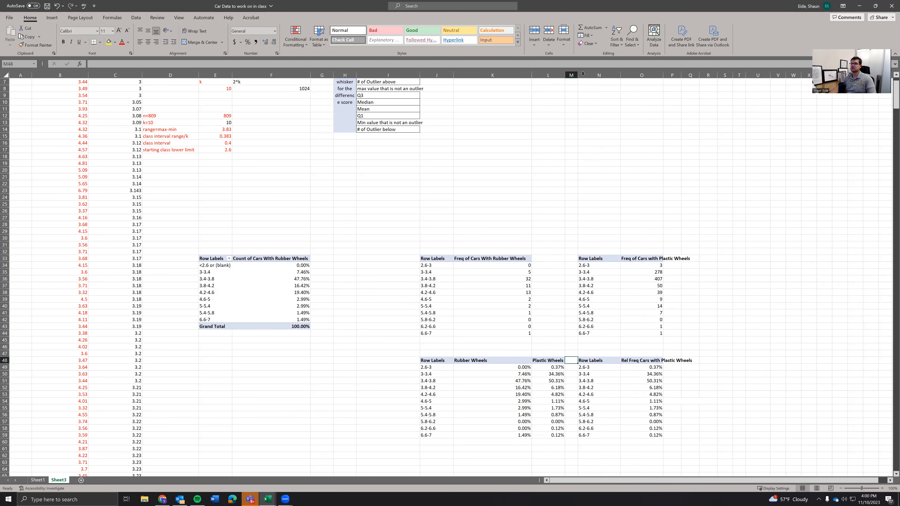
Step: Copy the Rubber Wheels and Plastic Wheels headers from K48:L48 to the frequency table's header cells K33:L33
left_click(469, 261)
left_click_drag(472, 361, 547, 361)
key("ctrl+c")
left_click(495, 260)
key("ctrl+v")
Step: Copy the plastic-wheel frequencies into L34:L44 beside the rubber-wheel counts and narrow column K
left_click_drag(651, 266, 649, 334)
key("ctrl+c")
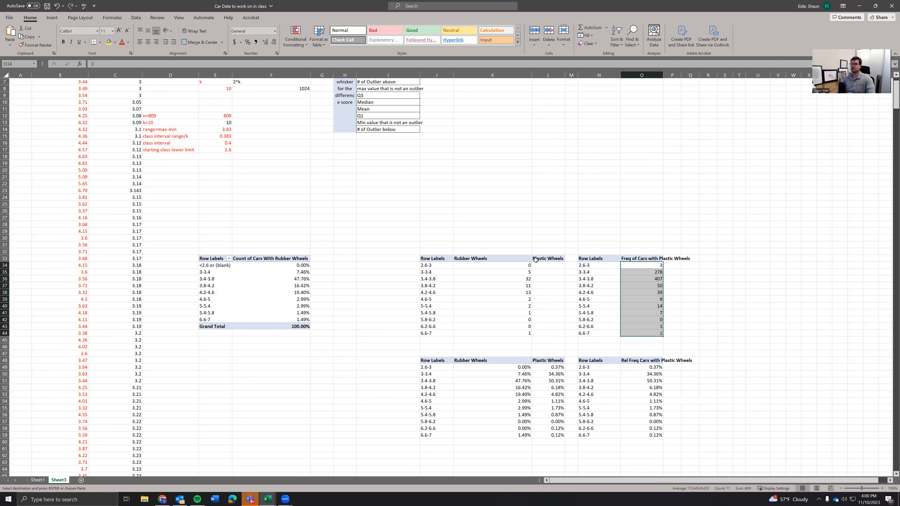
left_click(548, 266)
key("ctrl+v")
left_click(487, 319)
left_click_drag(532, 75, 491, 88)
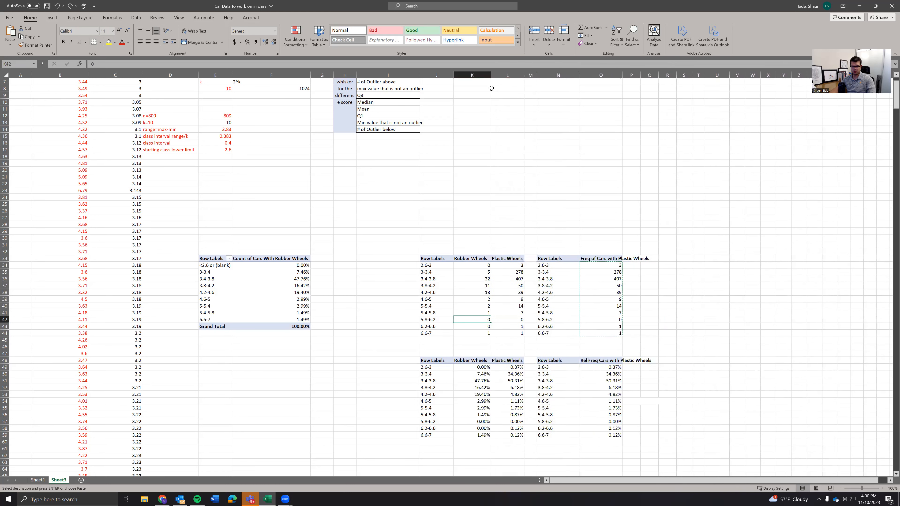
left_click(552, 292)
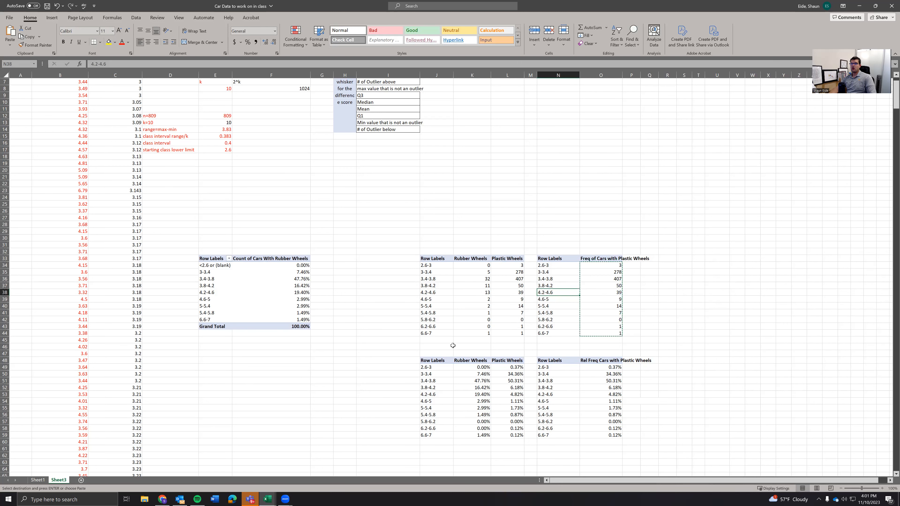
Step: Merge and center J32:L32 above the combined frequency table and title it Frequency table
left_click_drag(436, 252, 514, 252)
left_click(200, 41)
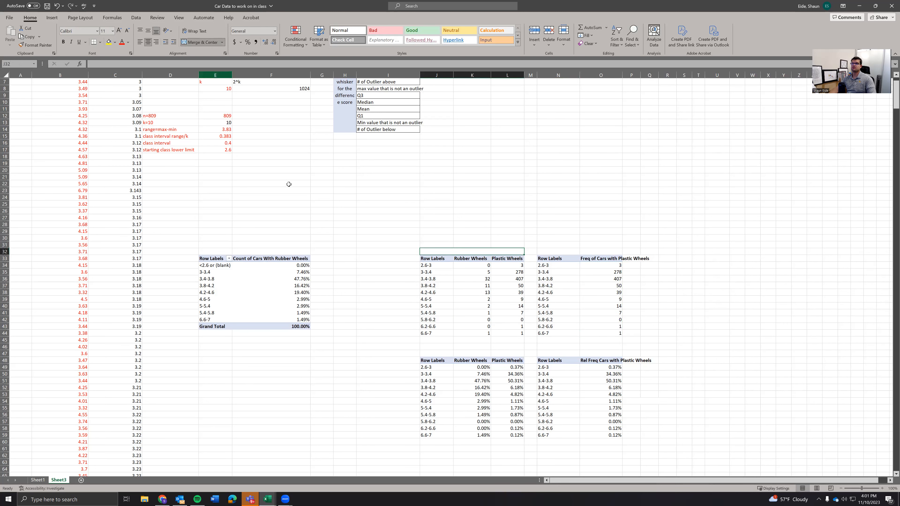
type("Frequency table")
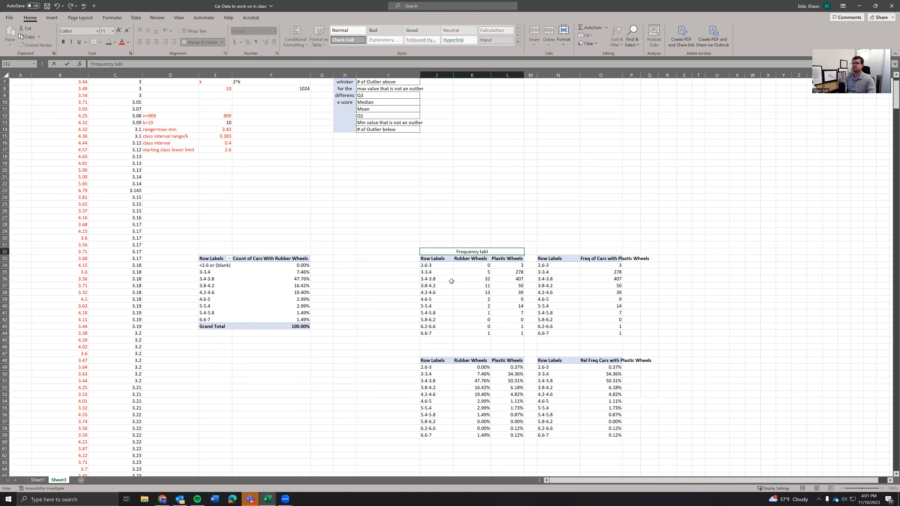
left_click(449, 323)
Step: Copy the merged title to row 47 above the lower table and change it to Relative Frequency table
left_click(455, 252)
key("ctrl+c")
left_click(446, 352)
key("ctrl+v")
double_click(446, 351)
type("Relative")
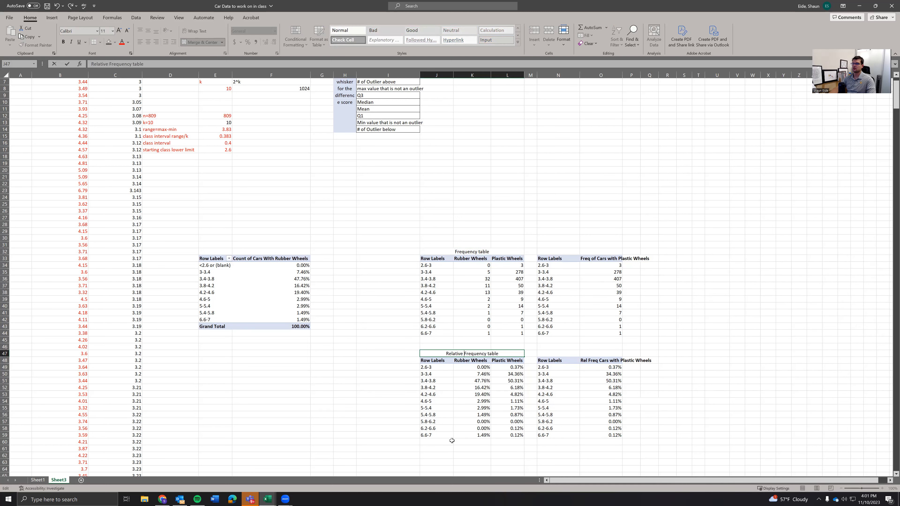
left_click(448, 427)
Step: Clear the contents of the leftover separate plastic-wheel tables in N30:R60
left_click_drag(543, 240, 630, 440)
key("Delete")
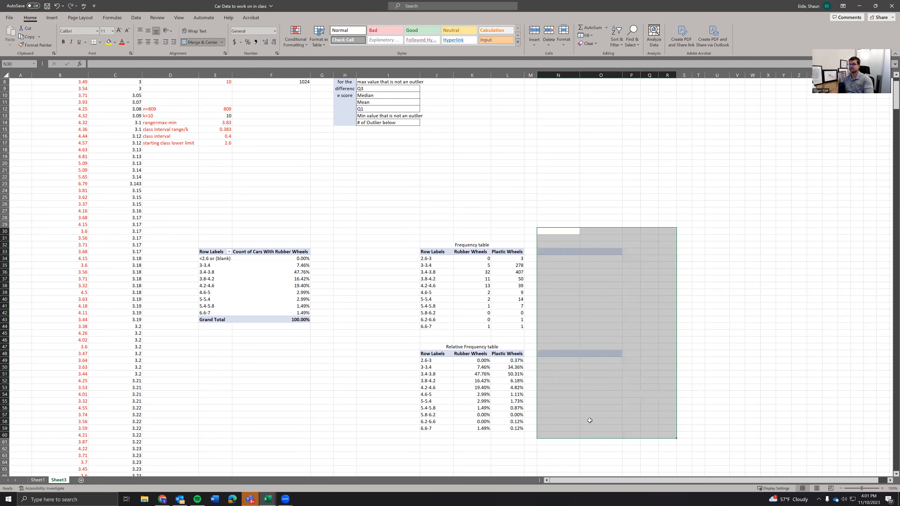
left_click(590, 421)
Step: Review the columns and classes of the combined frequency and relative frequency tables
left_click_drag(506, 374, 510, 428)
left_click_drag(508, 353, 510, 428)
left_click_drag(509, 253, 508, 326)
left_click_drag(430, 252, 511, 326)
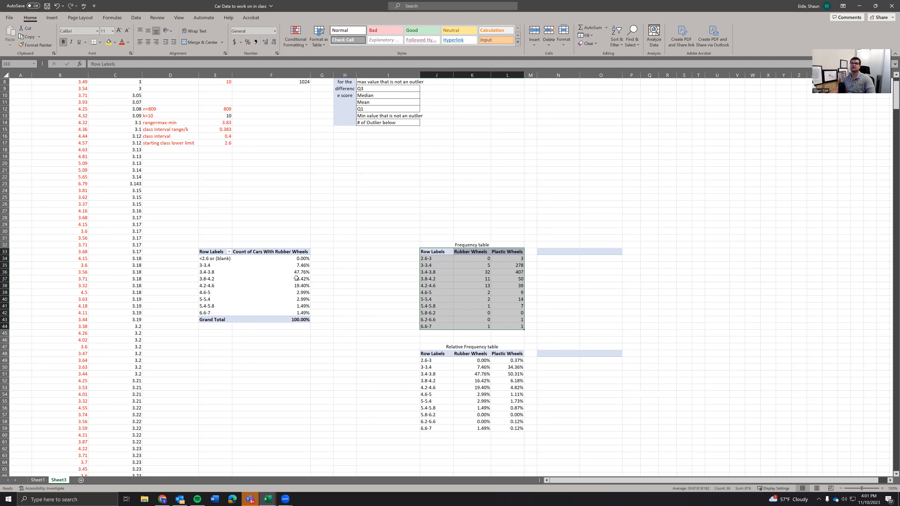
left_click_drag(424, 353, 507, 430)
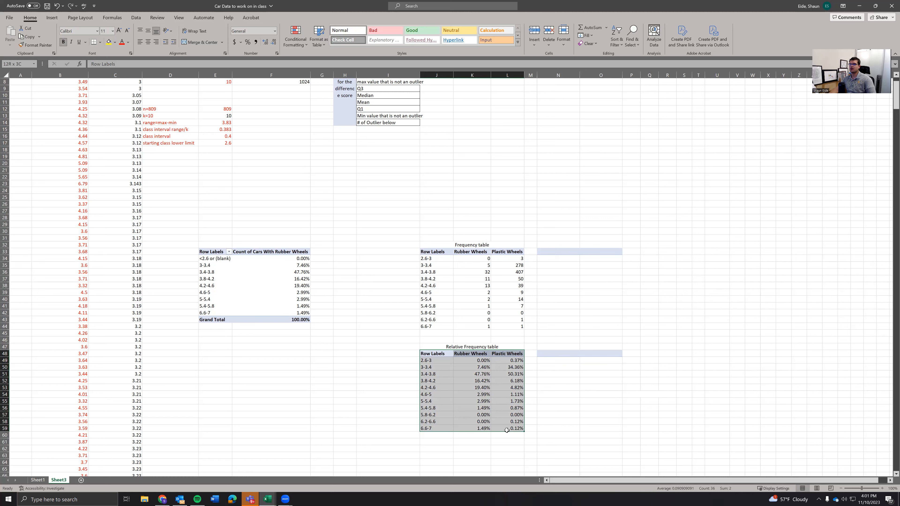
left_click_drag(428, 251, 500, 327)
left_click_drag(428, 353, 509, 428)
Step: Insert a basic 2-D line chart from the frequency table J33:L44 and place it directly beside that table
left_click_drag(434, 253, 521, 327)
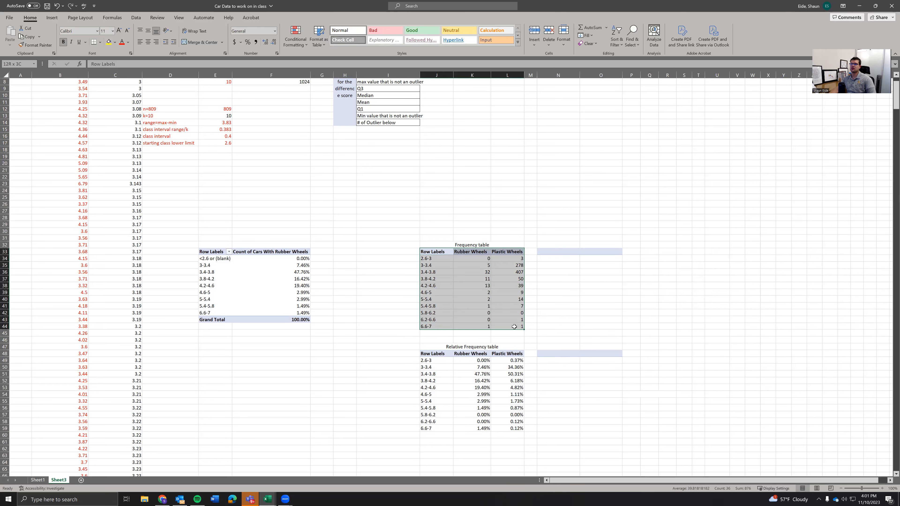
left_click(52, 18)
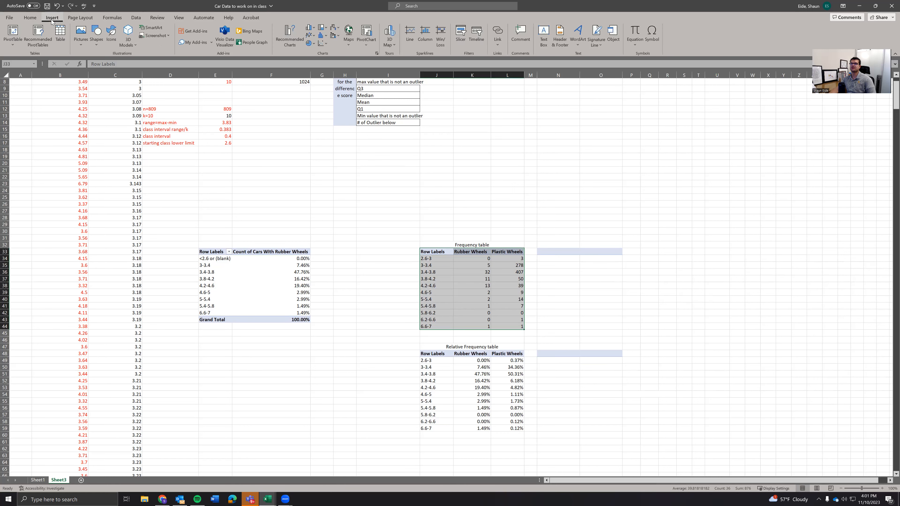
left_click(312, 36)
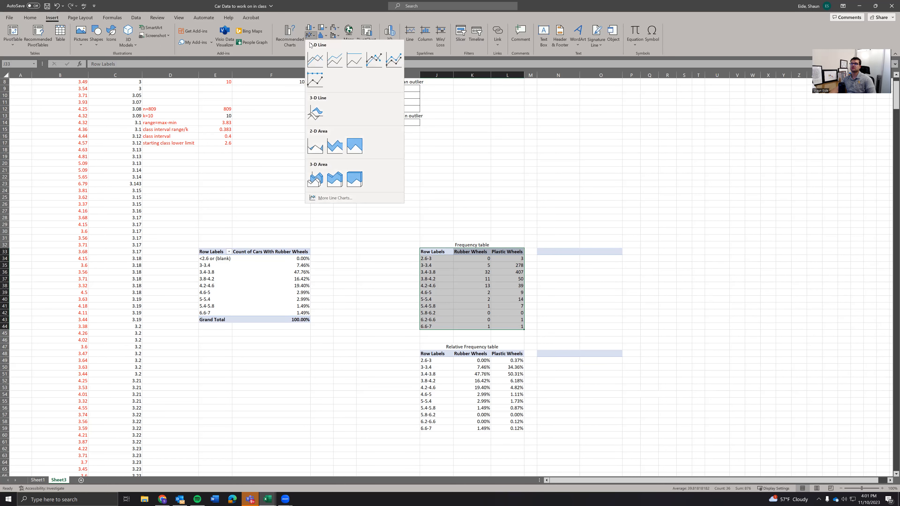
left_click(316, 61)
left_click_drag(405, 233, 572, 241)
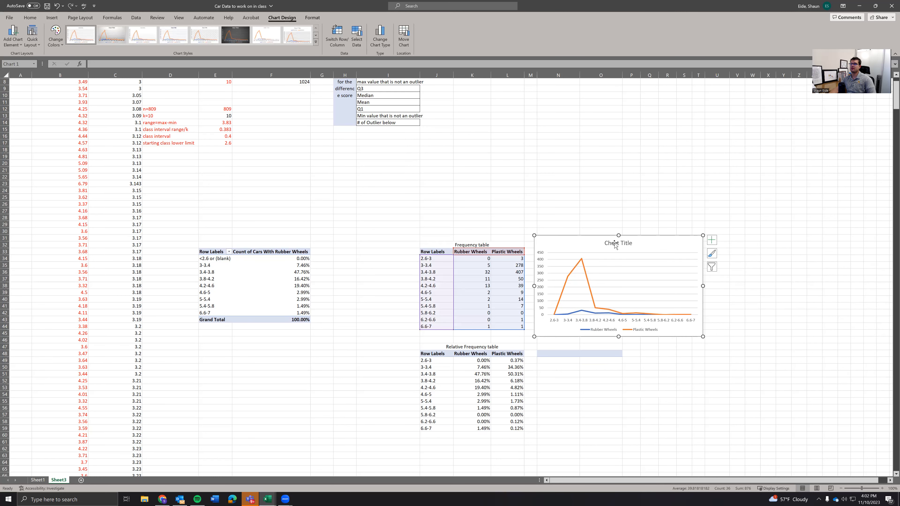
Step: Set the frequency line chart's title to Frequency of Track Times By Tire Type
double_click(631, 243)
left_click_drag(631, 243, 602, 244)
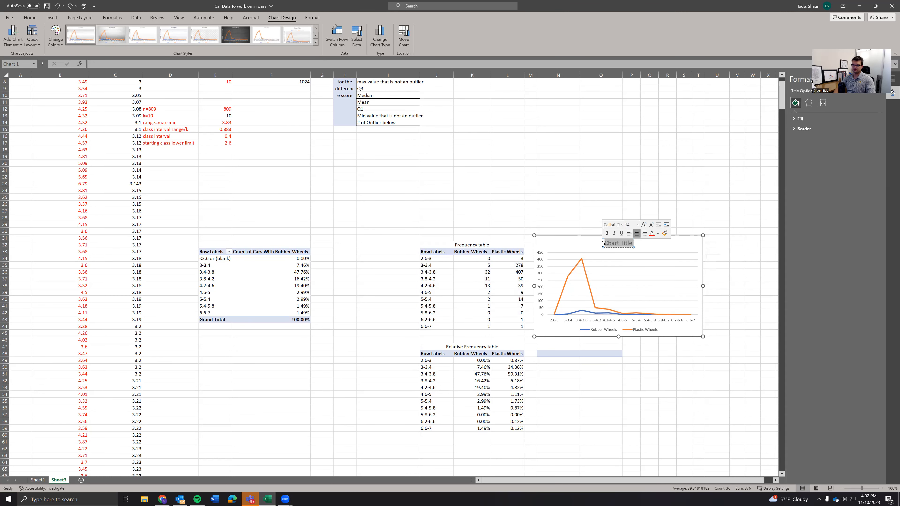
type("Creq")
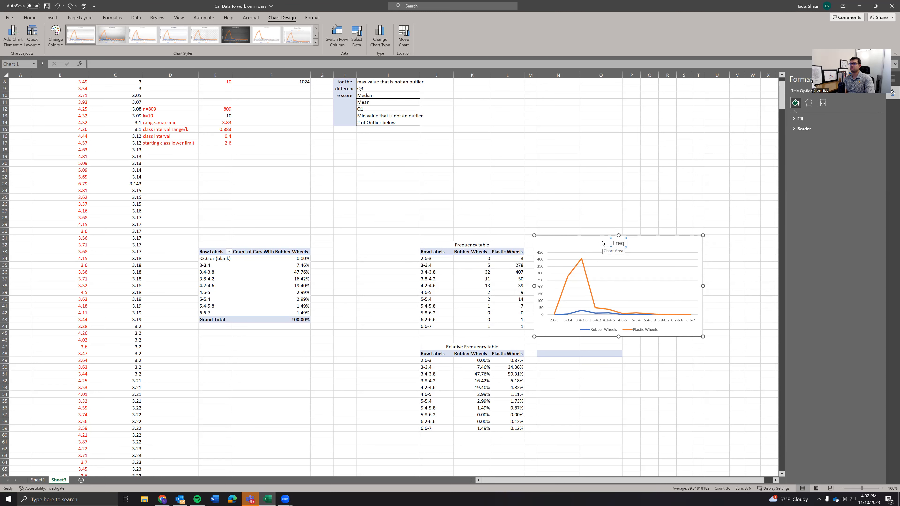
type("uency of")
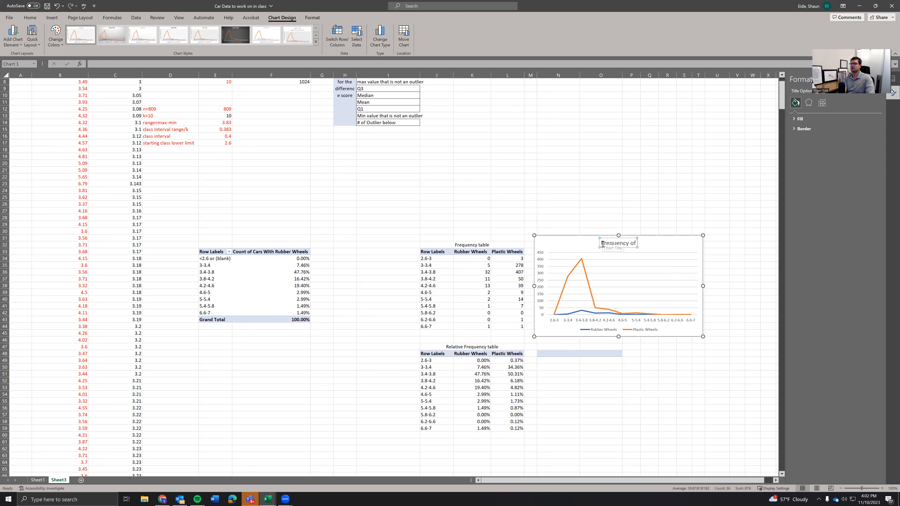
type(" Track Times By")
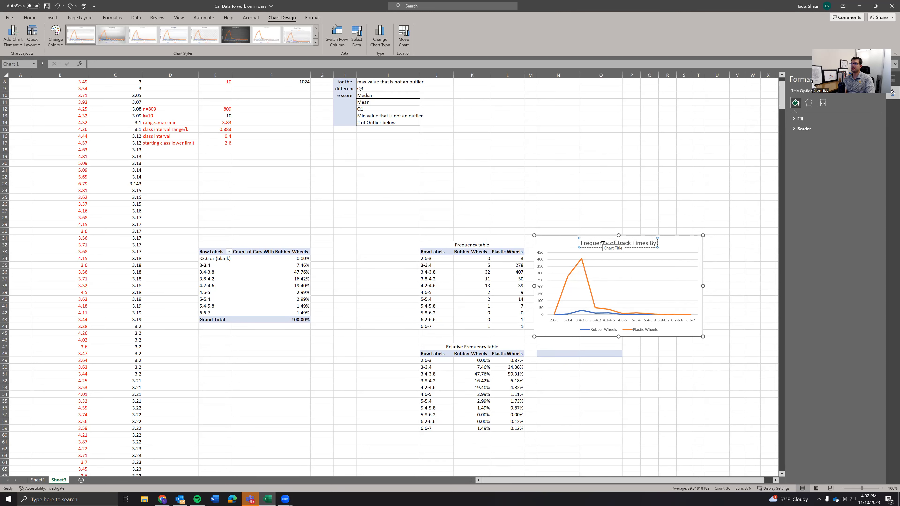
type(" Tire Type")
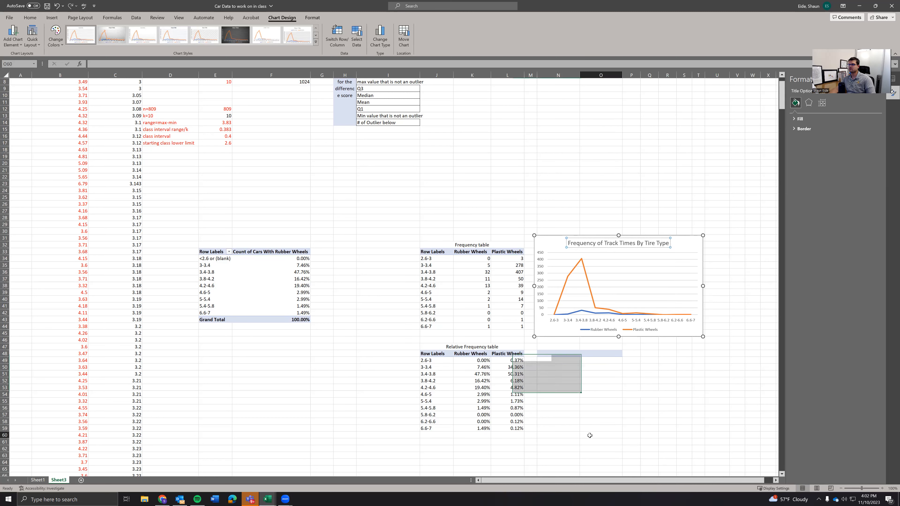
left_click(590, 435)
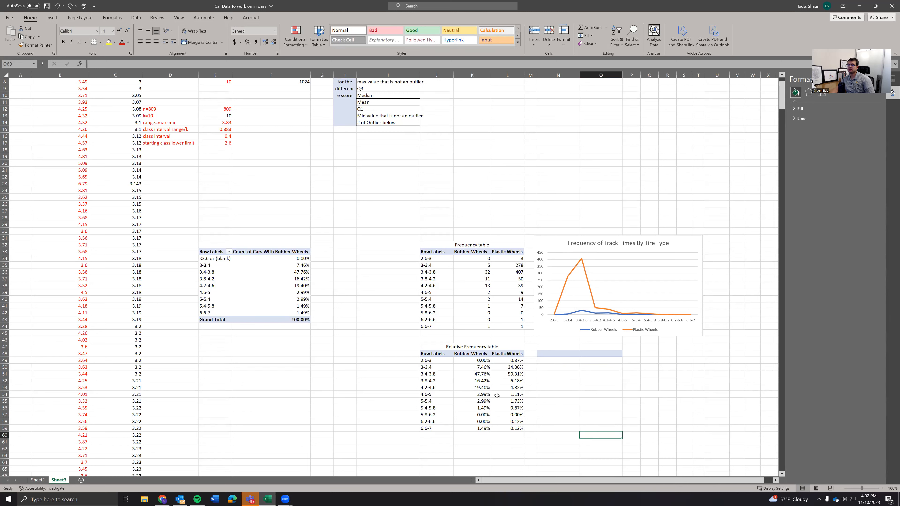
left_click(507, 394)
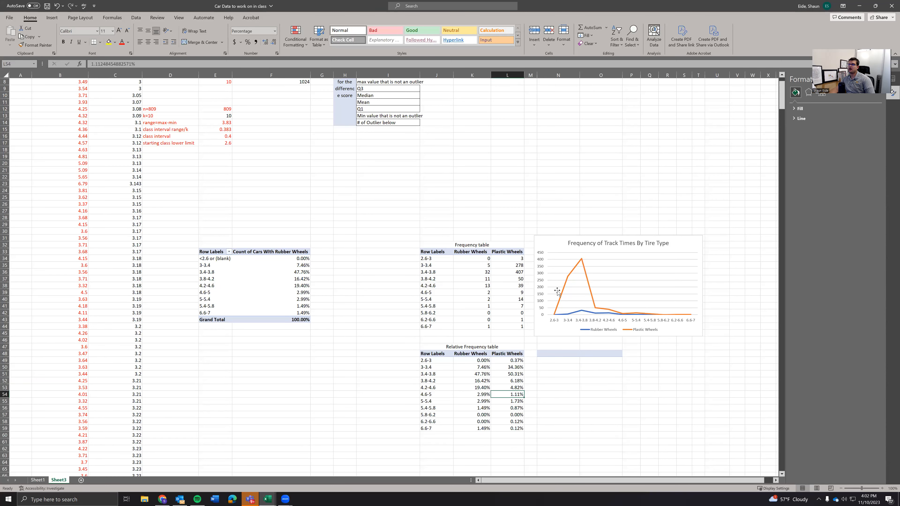
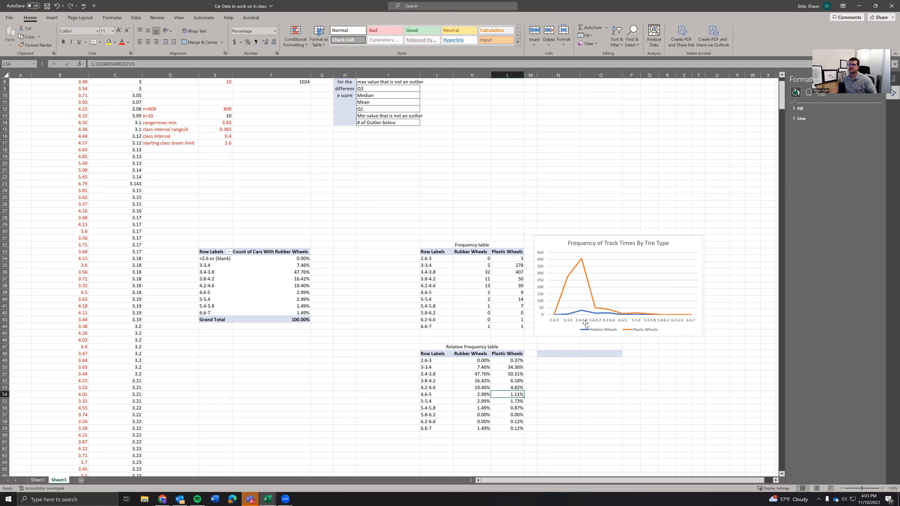
left_click(590, 345)
left_click(548, 372)
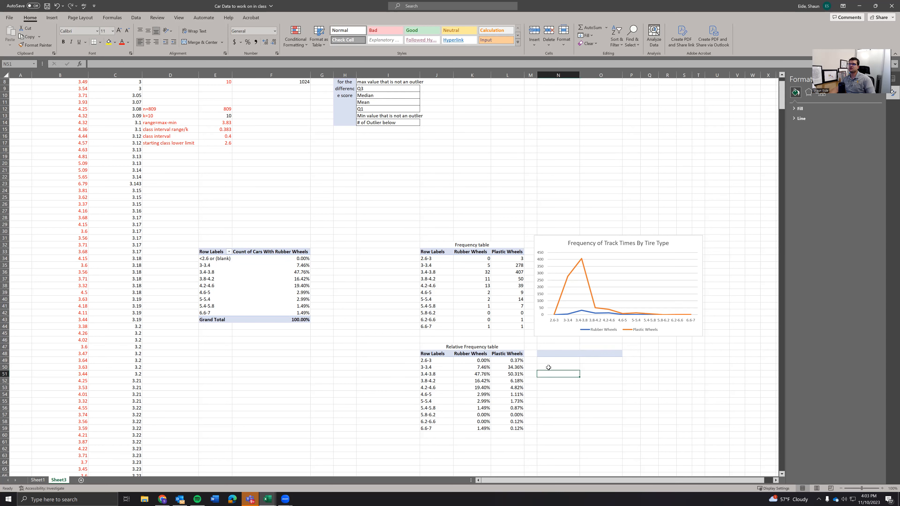
Step: Insert a basic 2-D line chart from the relative frequency table J48:L59 and place it directly beside that table
left_click(481, 374)
left_click_drag(436, 347, 434, 421)
left_click_drag(434, 354, 506, 429)
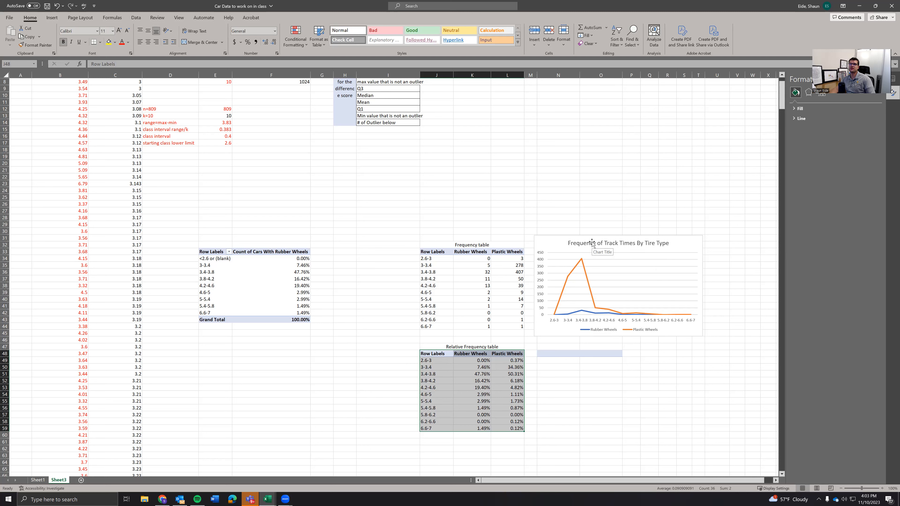
left_click(51, 17)
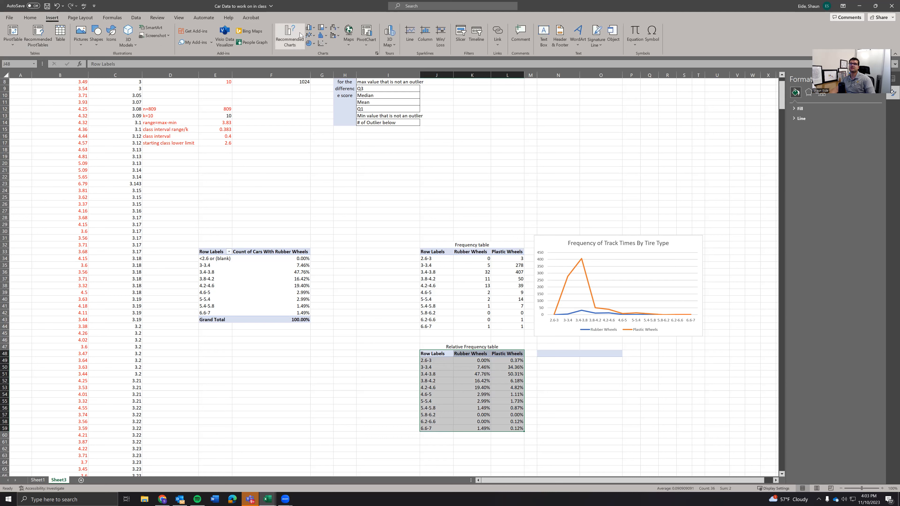
left_click(312, 35)
left_click(317, 61)
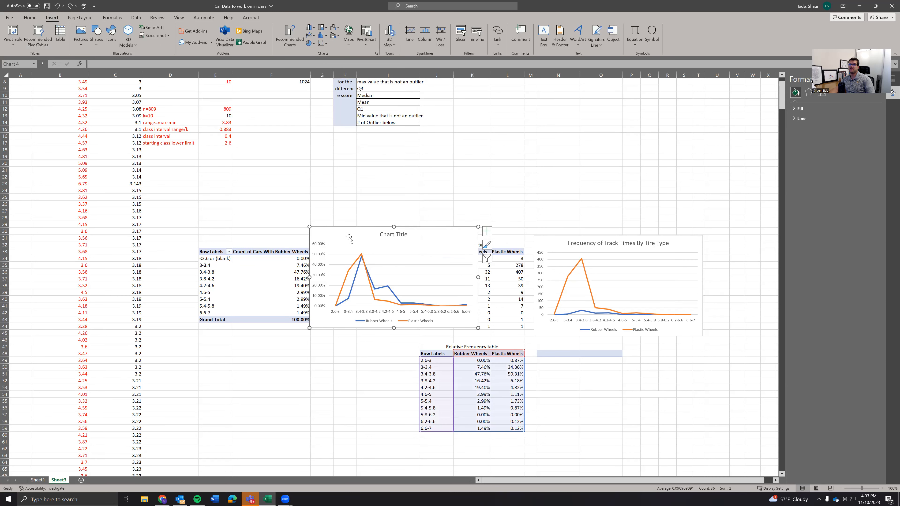
left_click_drag(349, 238, 596, 413)
left_click_drag(649, 432, 574, 355)
Step: Set the relative frequency line chart's title to Rel Frequency of Track Times by Tire Type
left_click(635, 358)
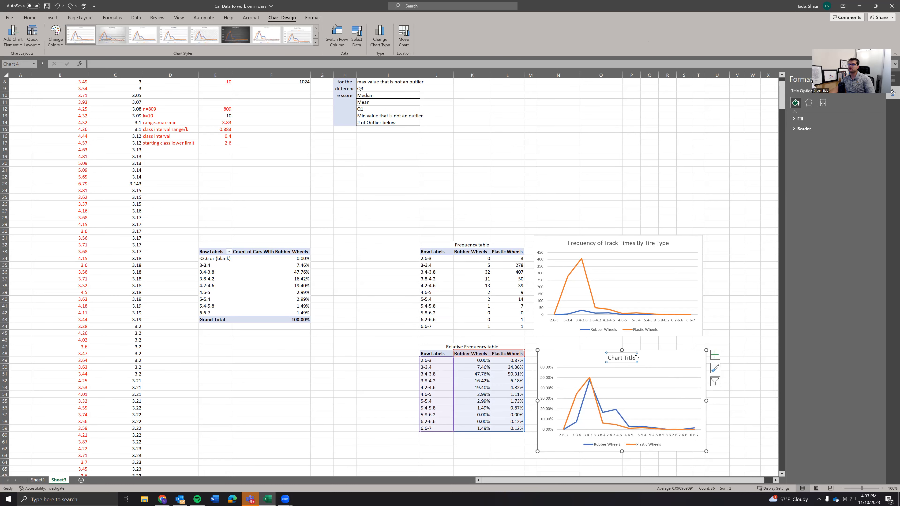
triple_click(627, 358)
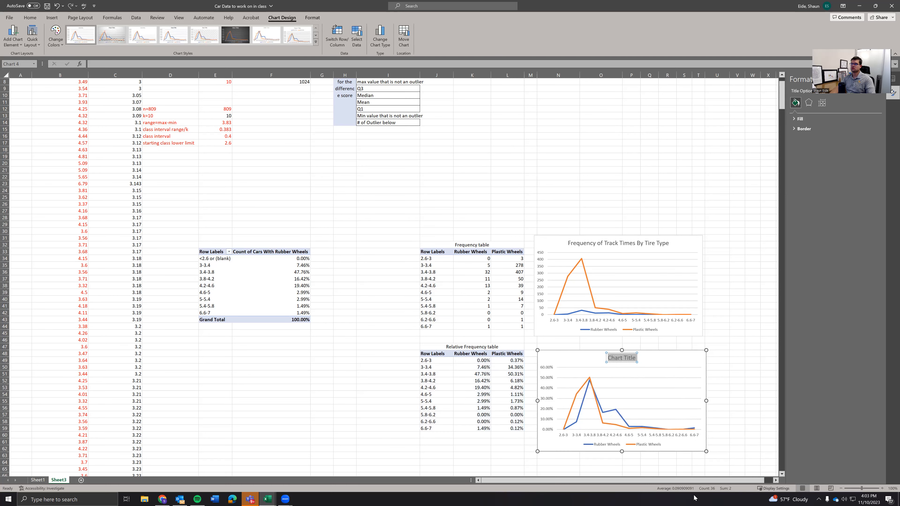
type("Rel F")
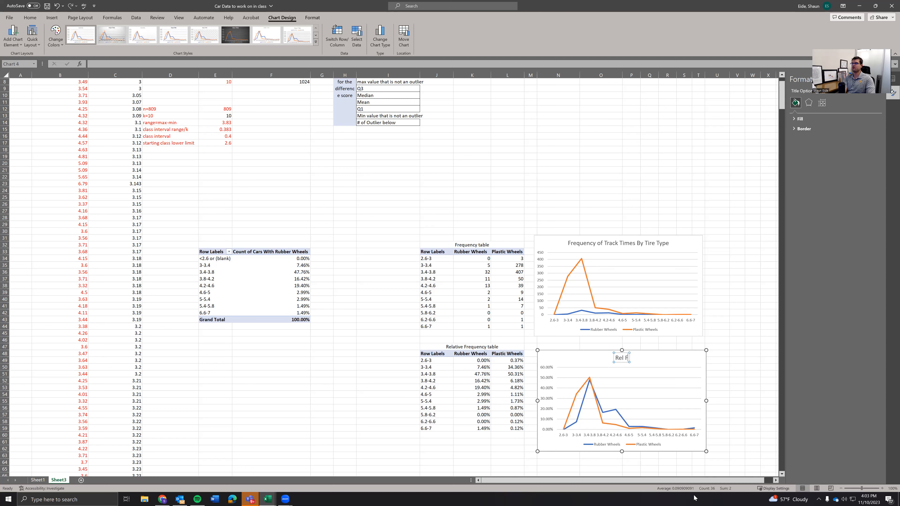
type("requency of T")
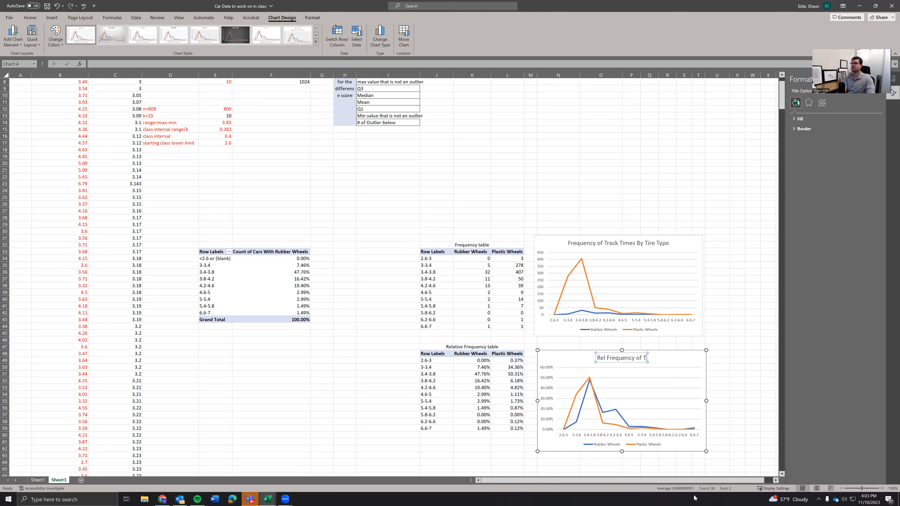
type("rack Times b")
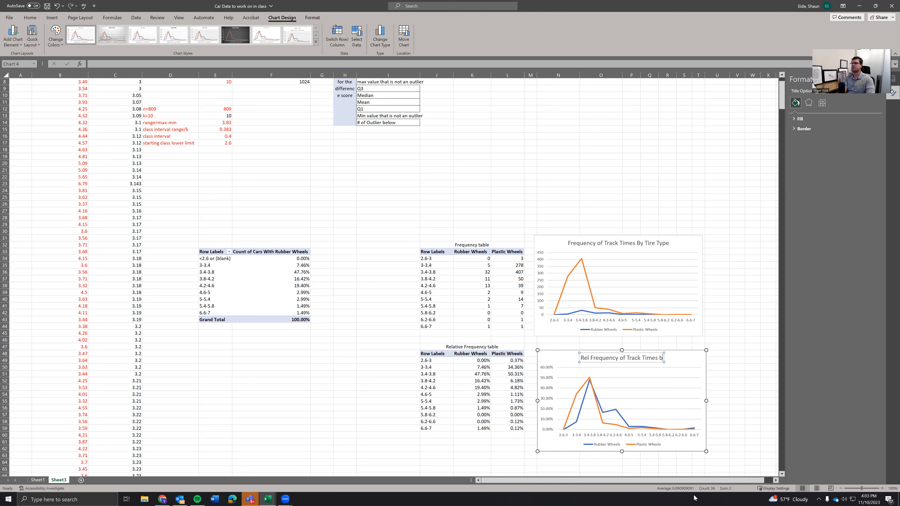
type("y Tire Type")
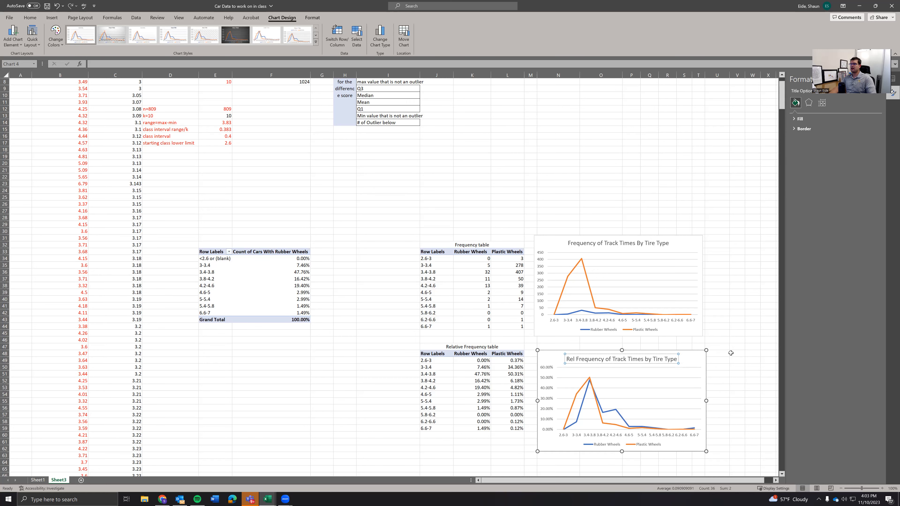
left_click(744, 346)
Step: Copy the relative frequency table J47:L59, including its heading, to the area starting at J66
scroll(744, 346, "down", 5)
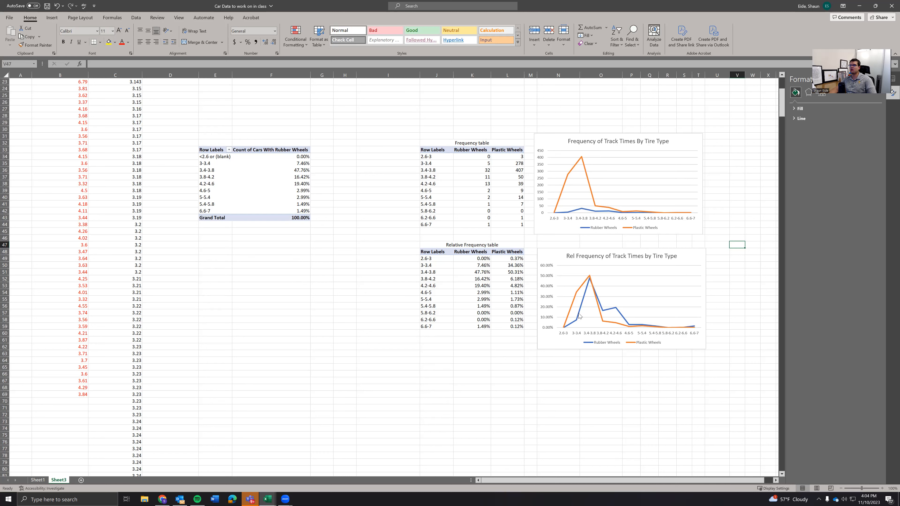
mouse_move(581, 315)
left_click(483, 372)
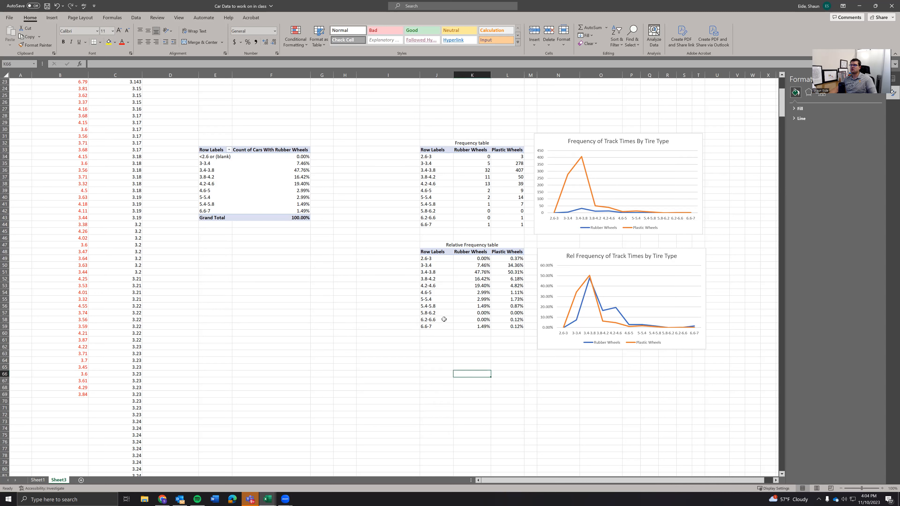
left_click_drag(426, 246, 497, 328)
key("ctrl+c")
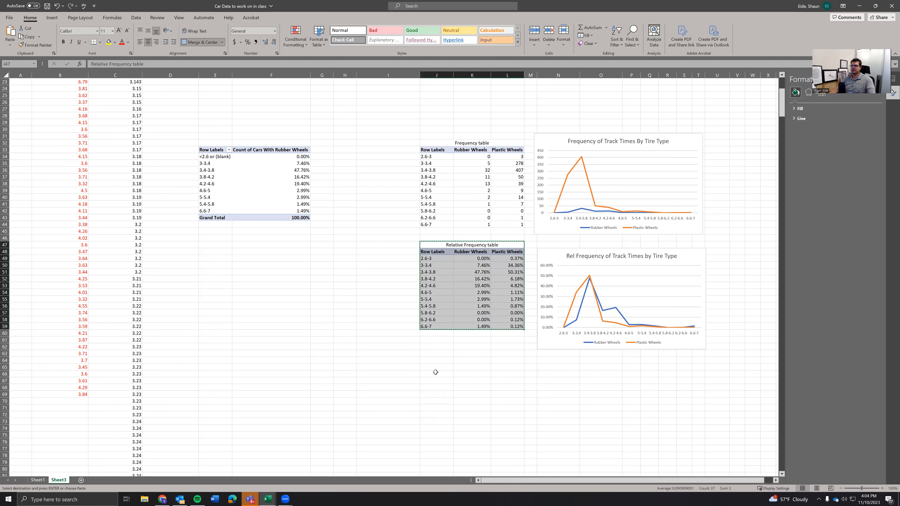
left_click(435, 372)
key("ctrl+v")
Step: Retitle the copied table Cumulative Relative Frequency table and clear its percentages in K68:L78
double_click(443, 373)
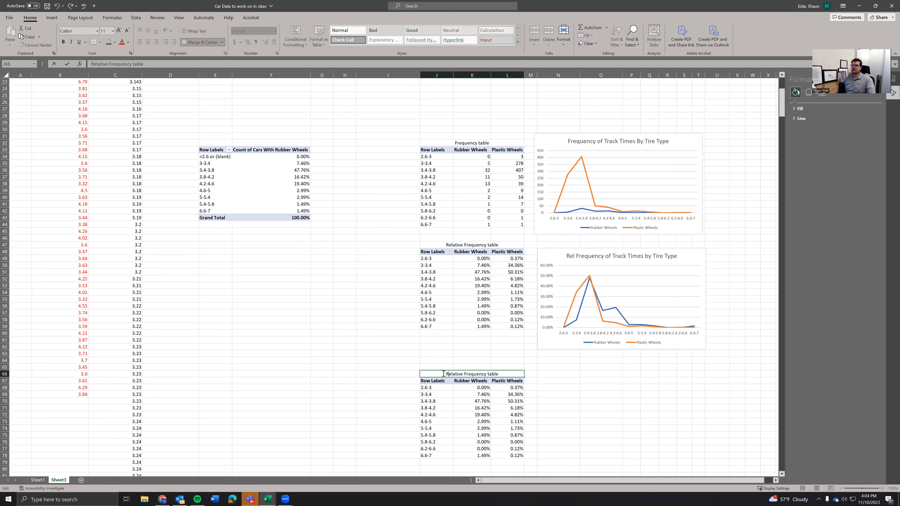
type("Cumulat")
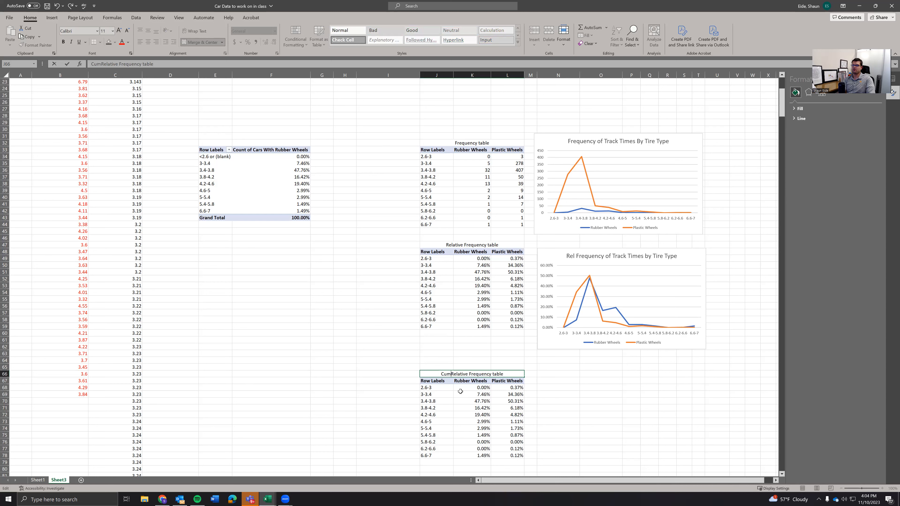
type("ive")
left_click_drag(462, 388, 518, 456)
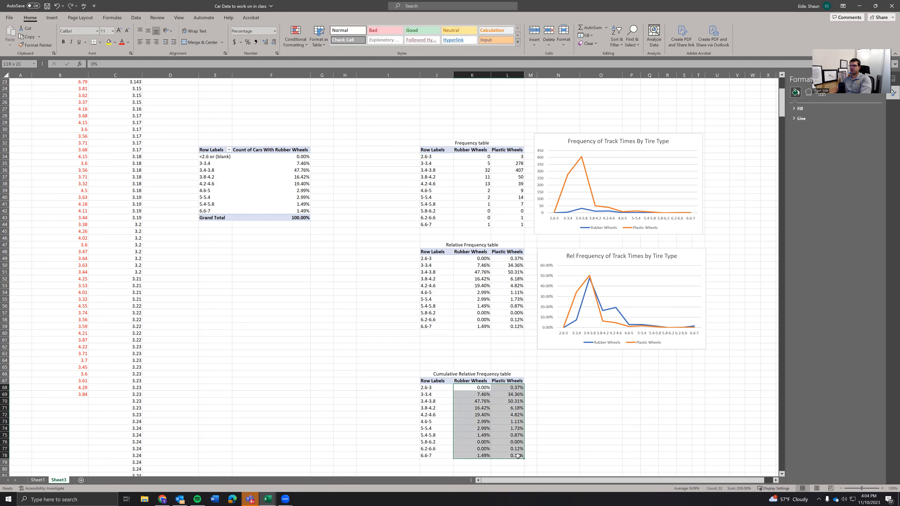
key("Delete")
Step: Link the cumulative table's 2.6-3 row to the first relative frequencies, with =K49 in K68 and =L49 in L68
left_click(472, 387)
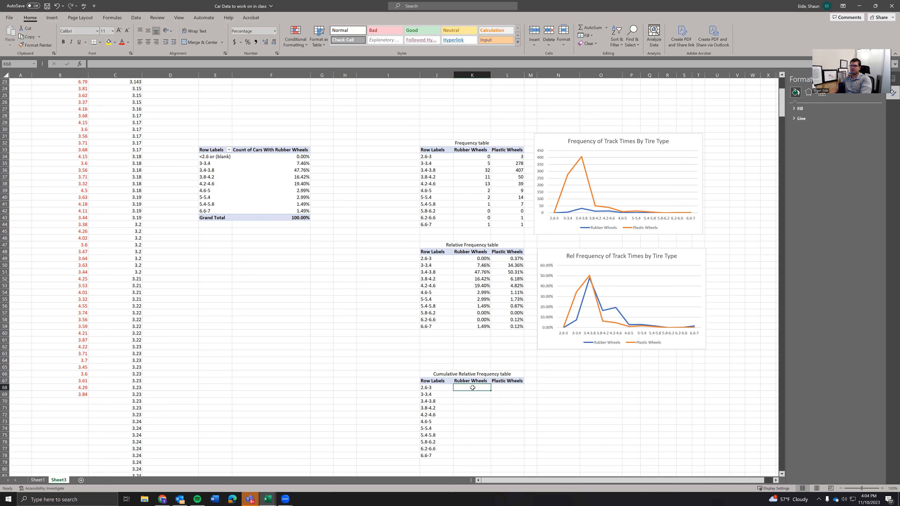
type("=")
left_click(482, 258)
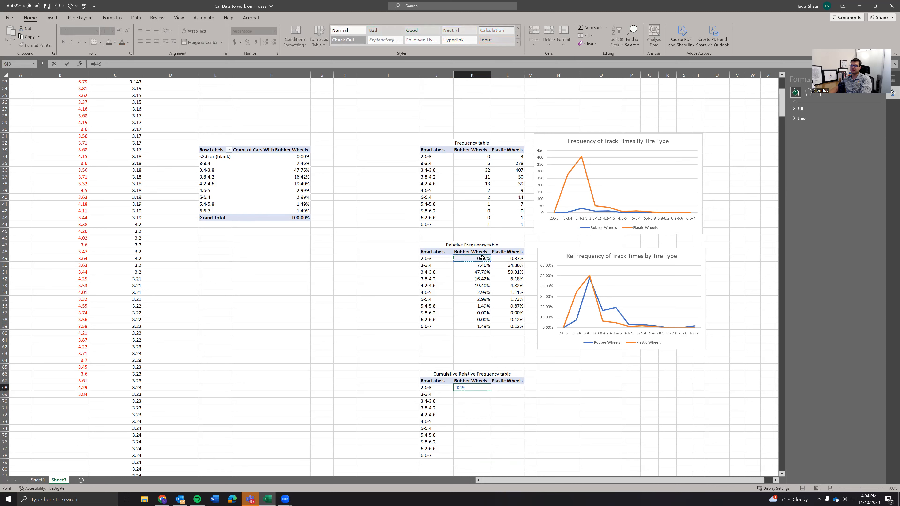
key("Return")
left_click(511, 386)
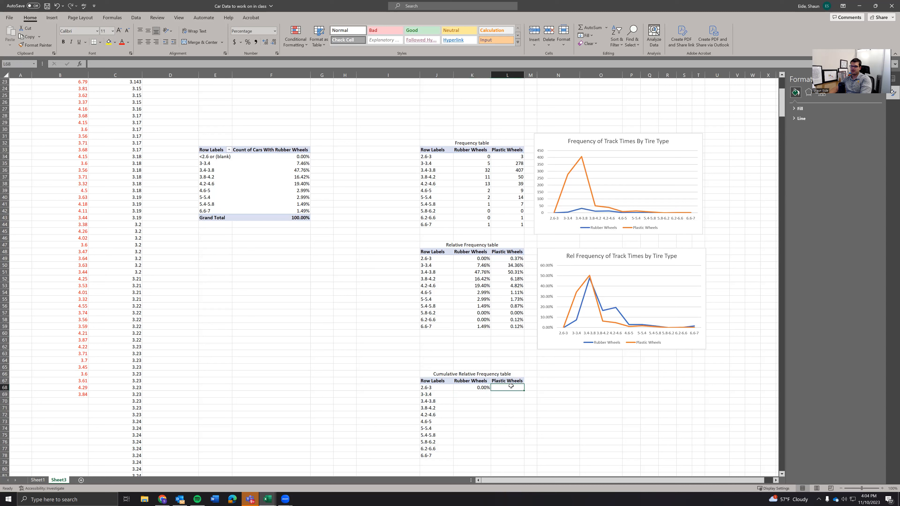
type("=")
left_click(512, 259)
key("Return")
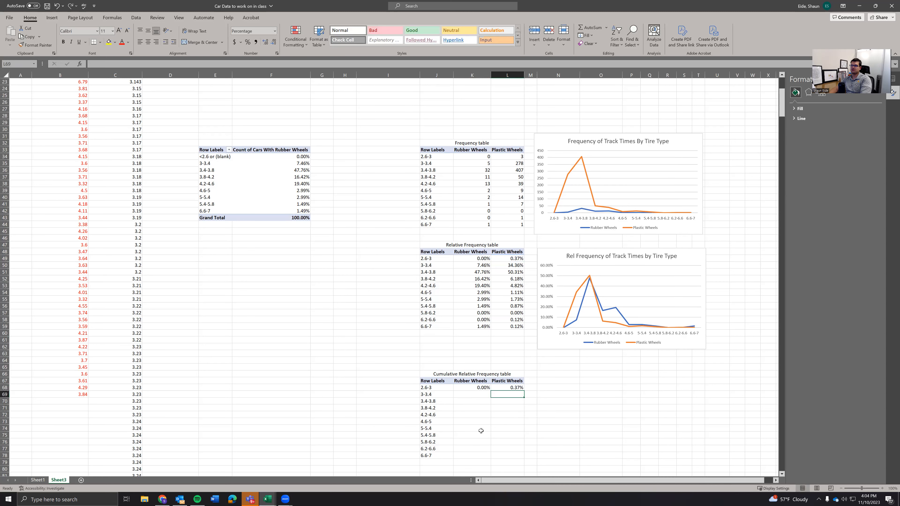
Step: Enter running-total formulas in the cumulative table's 3-3.4 row: =K50+K68 for rubber wheels and =L50+L68 for plastic wheels
left_click(469, 395)
type("=")
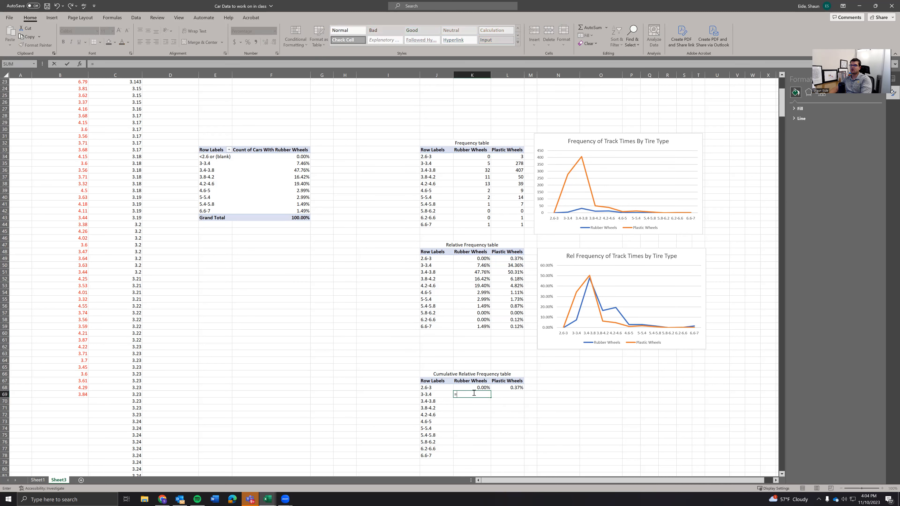
left_click(464, 265)
type("+")
left_click(472, 388)
key("Return")
left_click(483, 393)
left_click(506, 396)
type("=")
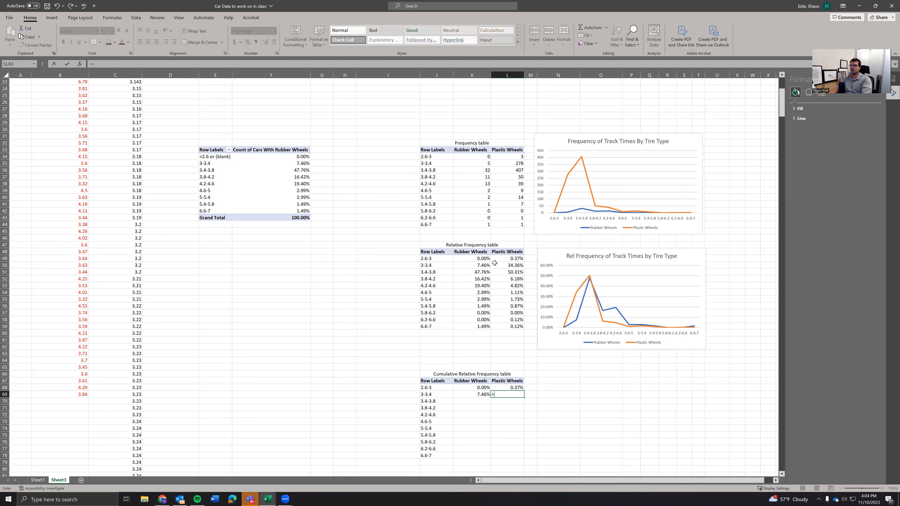
left_click(507, 266)
type("+")
left_click(516, 388)
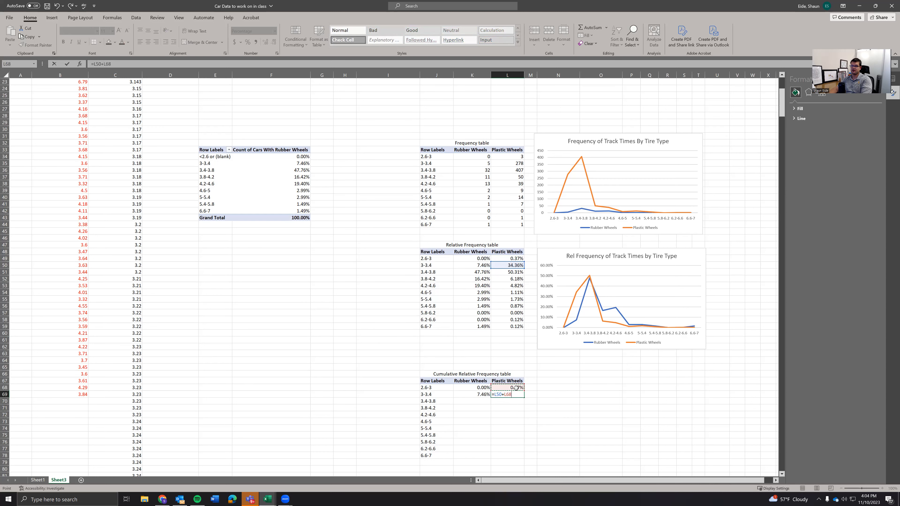
key("Return")
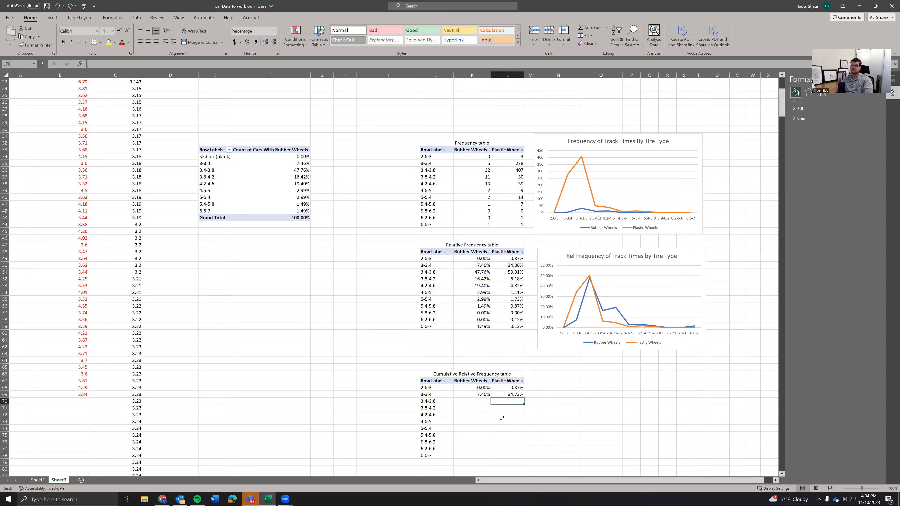
Step: Fill the running-total formulas from K69:L69 down through row 78 of the cumulative table
left_click(476, 264)
left_click(479, 387)
left_click(475, 395)
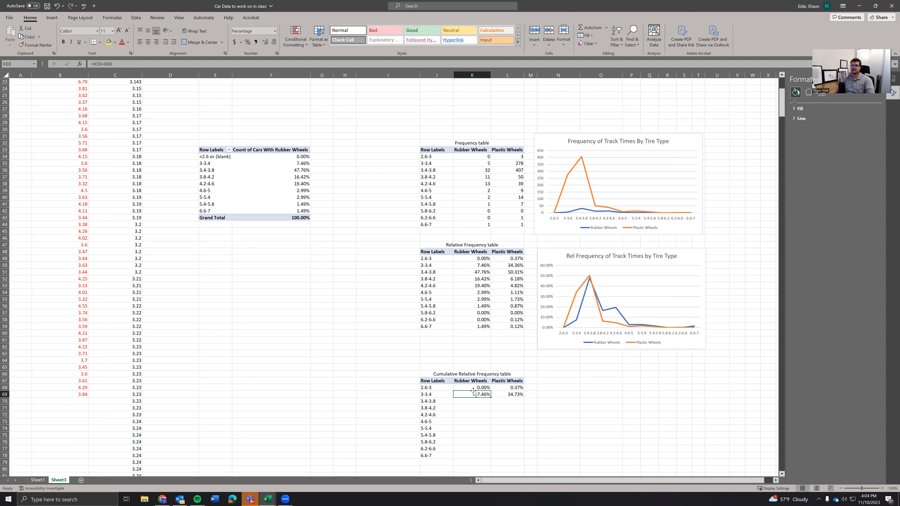
mouse_move(473, 392)
left_mouse_down()
mouse_move(526, 395)
mouse_move(525, 459)
left_mouse_up()
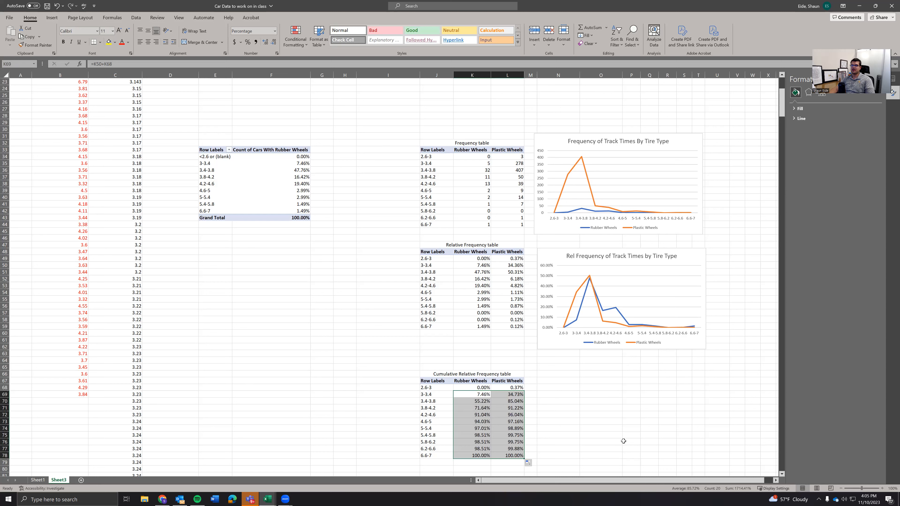
Step: Examine how the cumulative percentages build from the relative frequencies, moving the relative frequency chart aside and back beside its table
left_click_drag(463, 456, 504, 456)
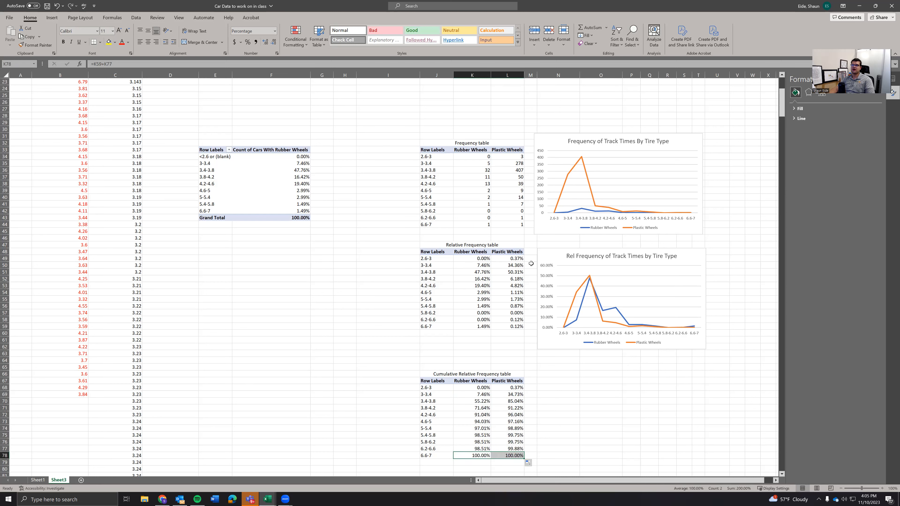
left_click_drag(543, 248, 605, 249)
left_click(558, 278)
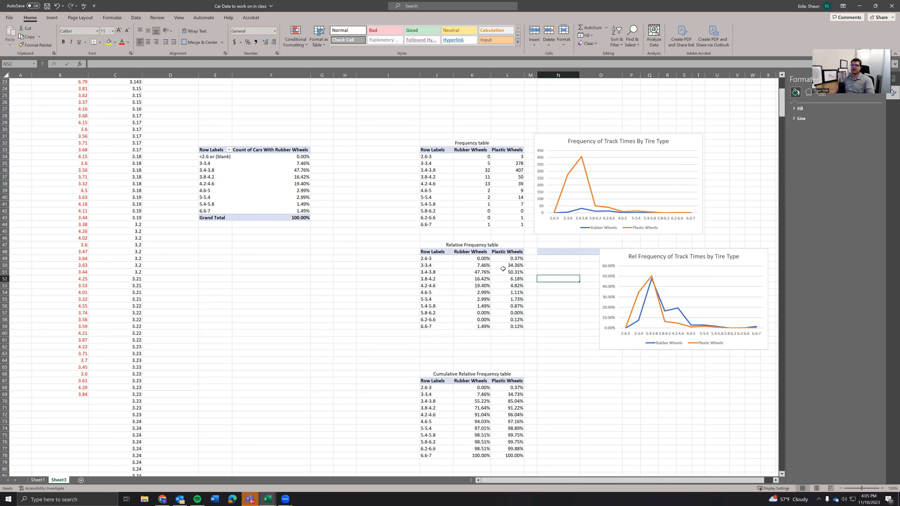
left_click(482, 394)
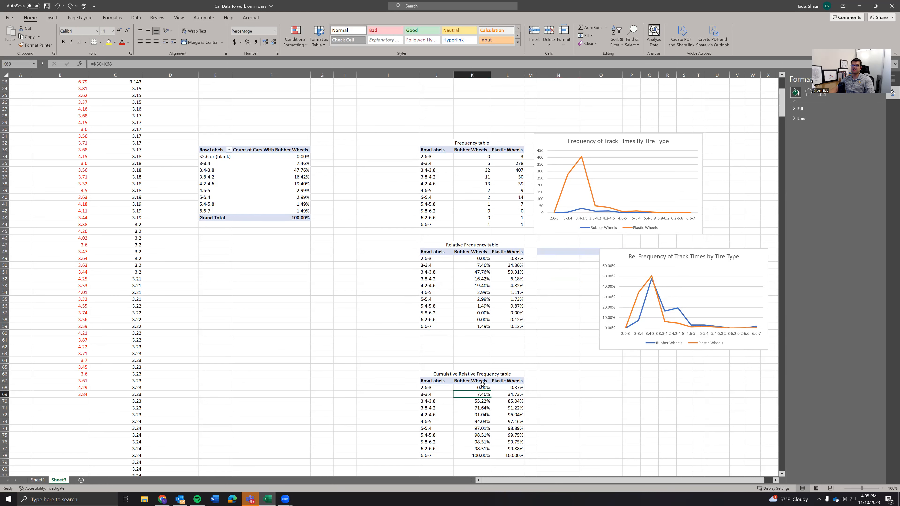
left_click(480, 293)
mouse_move(482, 265)
left_mouse_down()
mouse_move(474, 256)
mouse_move(478, 279)
mouse_move(478, 257)
left_mouse_up()
left_click(483, 401)
left_click(474, 409)
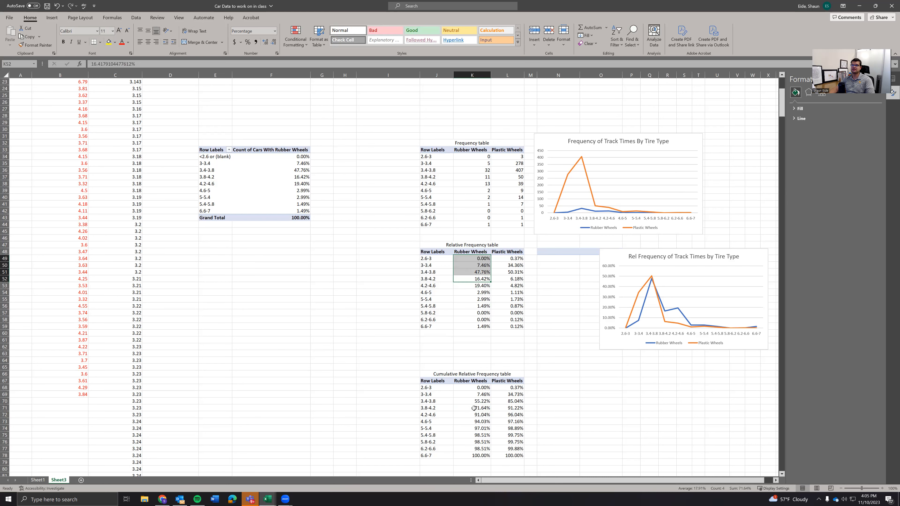
left_click_drag(597, 253, 532, 251)
Step: Insert a basic 2-D line chart from the cumulative relative frequency table J67:L78 and place it beside that table
left_click(595, 442)
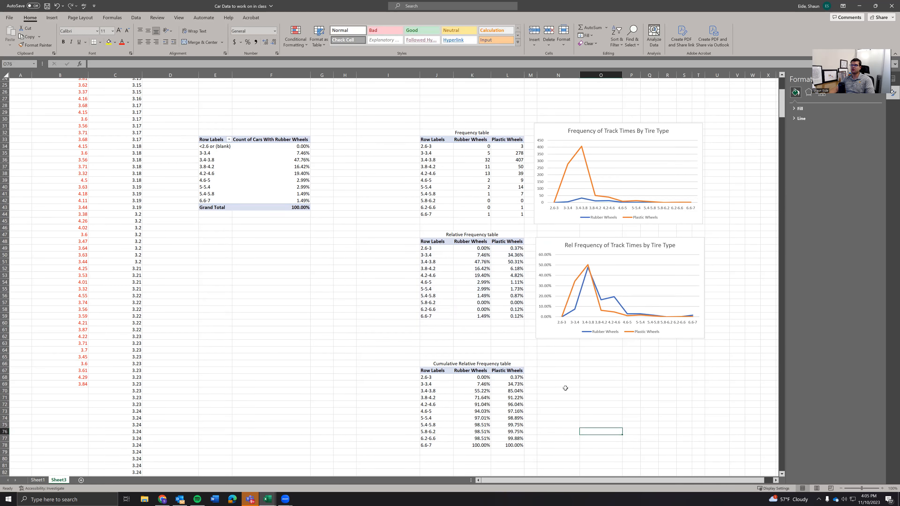
scroll(395, 326, "down", 2)
left_click_drag(423, 340, 518, 414)
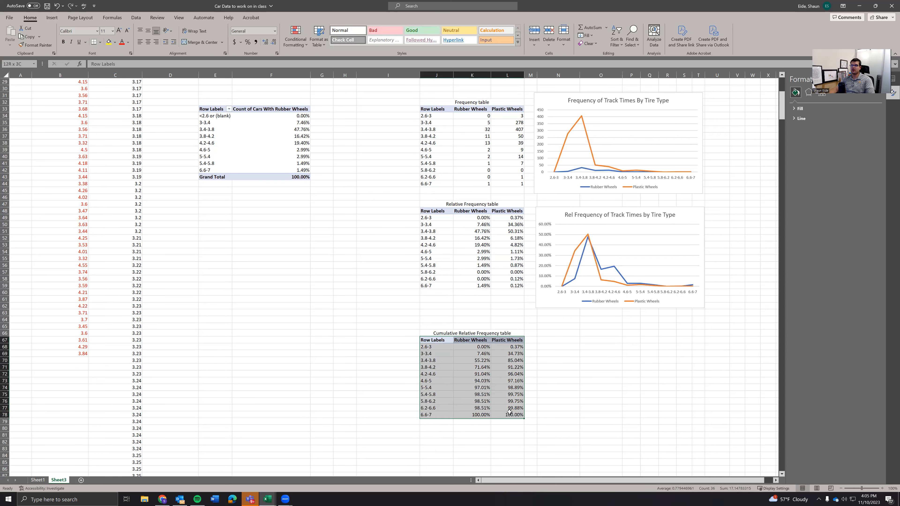
left_click(53, 20)
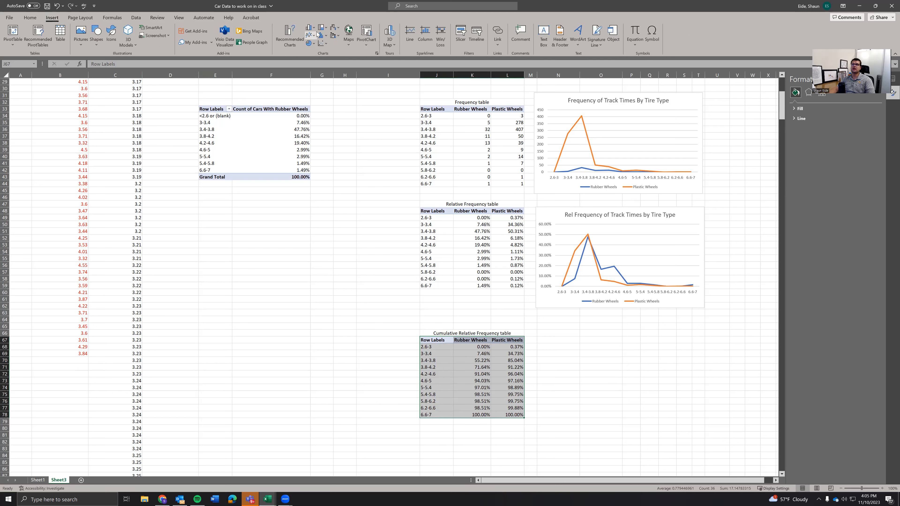
left_click(309, 35)
left_click(314, 62)
left_click_drag(333, 242, 547, 321)
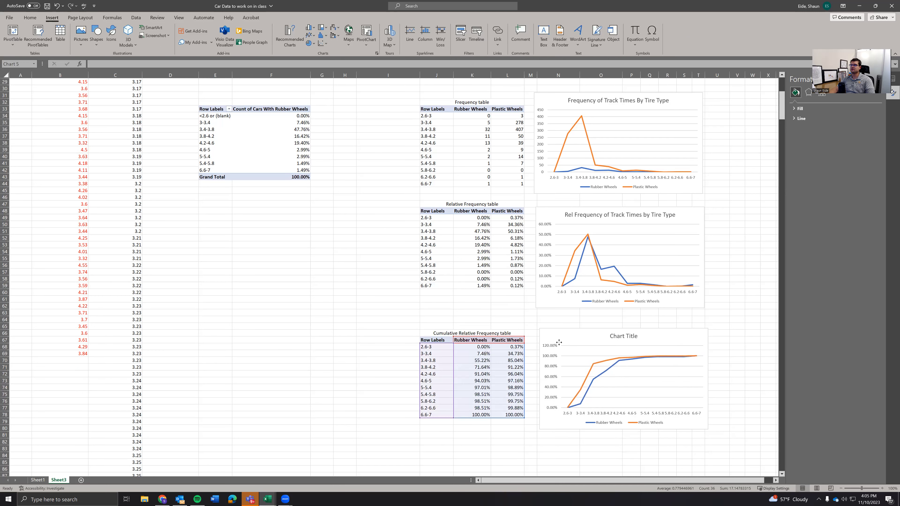
Step: Copy the relative frequency chart's title and paste it over the placeholder title of the cumulative chart
left_click(571, 214)
left_click_drag(563, 214, 675, 216)
key("ctrl+c")
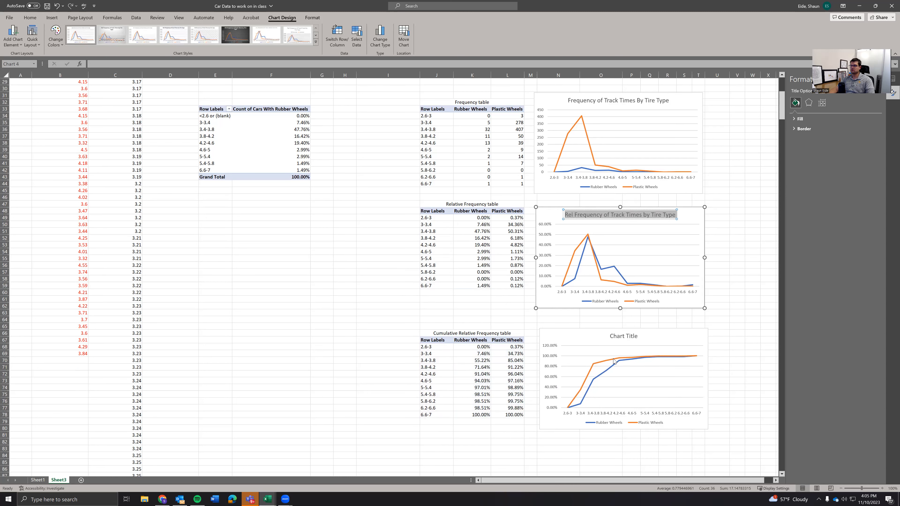
left_click(619, 335)
left_click(620, 335)
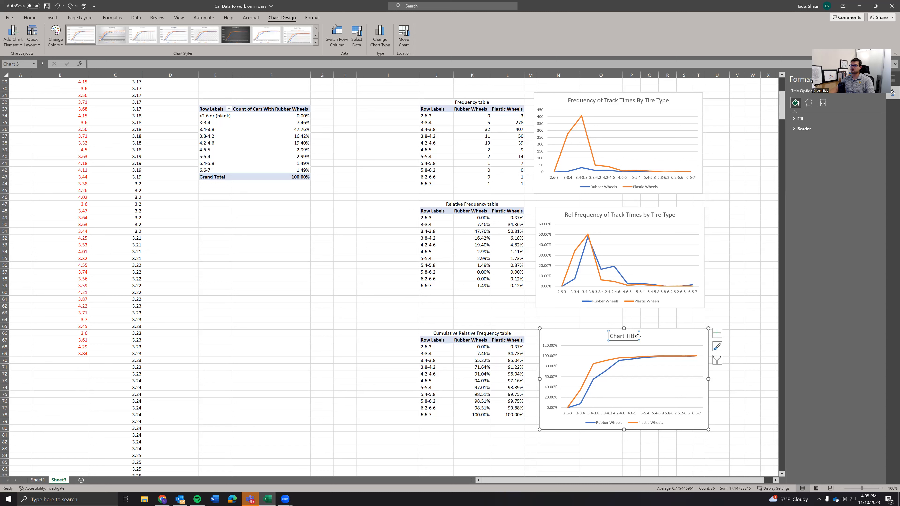
left_click_drag(637, 336, 609, 337)
key("ctrl+v")
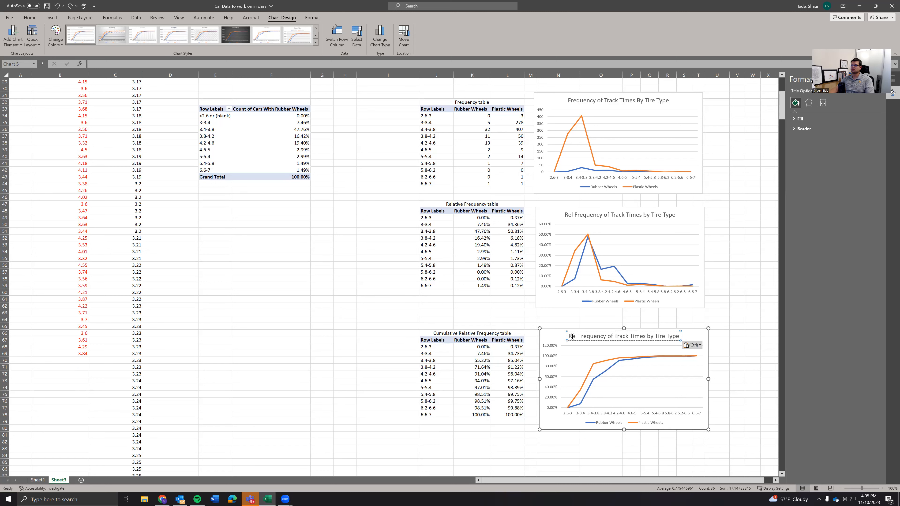
Step: Add "Cum" to the start of the pasted title so it reads "Cum Rel Frequency of Track Times by Tire Type"
key("Home")
type("Um")
key("BackSpace")
key("BackSpace")
type("Cum")
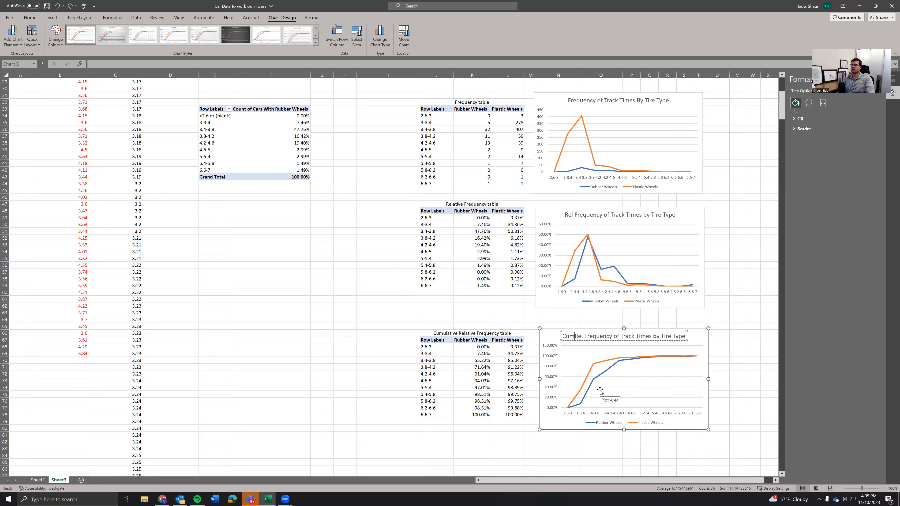
left_click(561, 468)
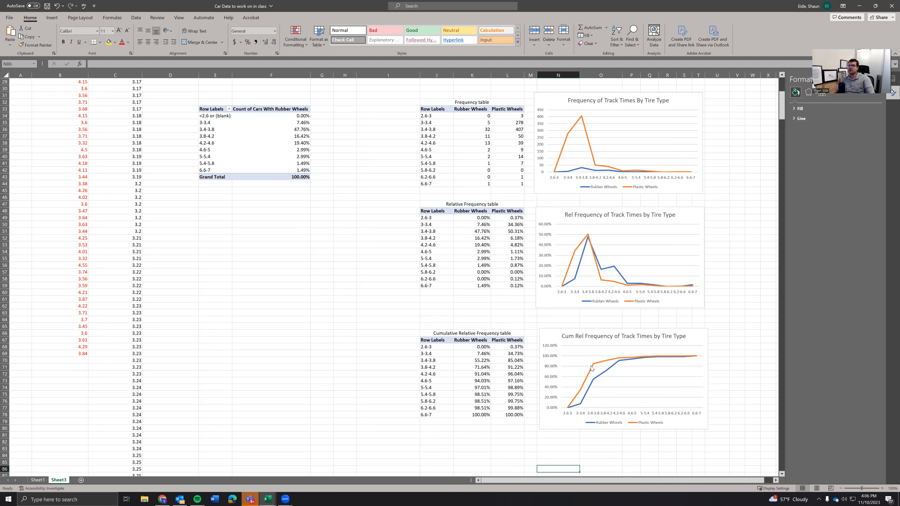
Step: Compare the rubber and plastic wheel values in the frequency and relative frequency tables with the curves in the charts
mouse_move(593, 368)
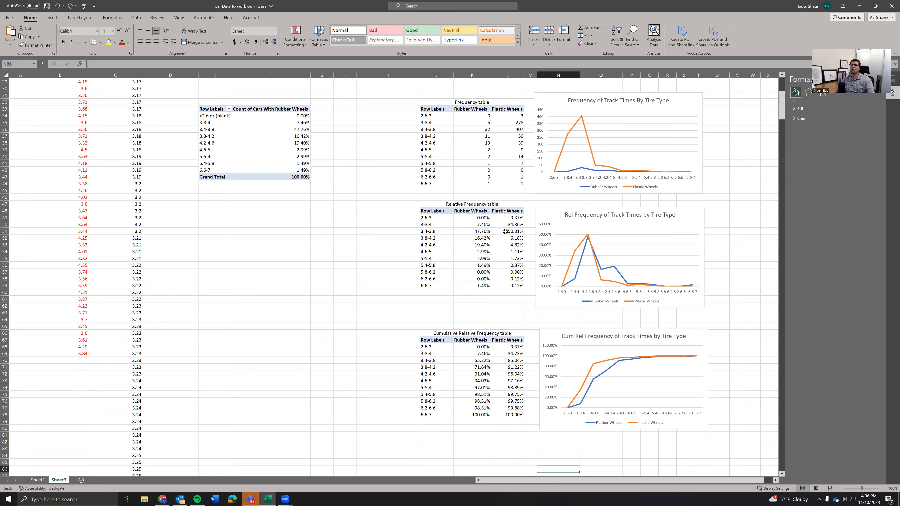
left_click(471, 223)
left_click(482, 271)
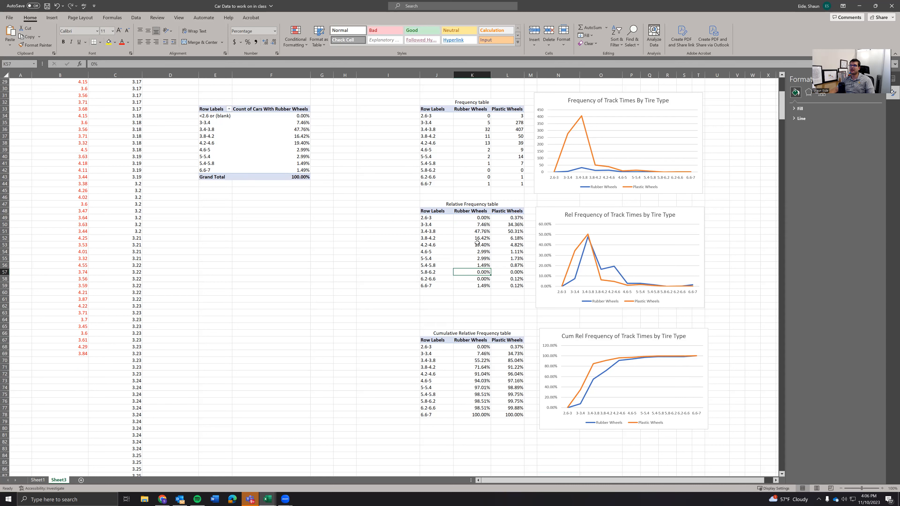
left_click(483, 123)
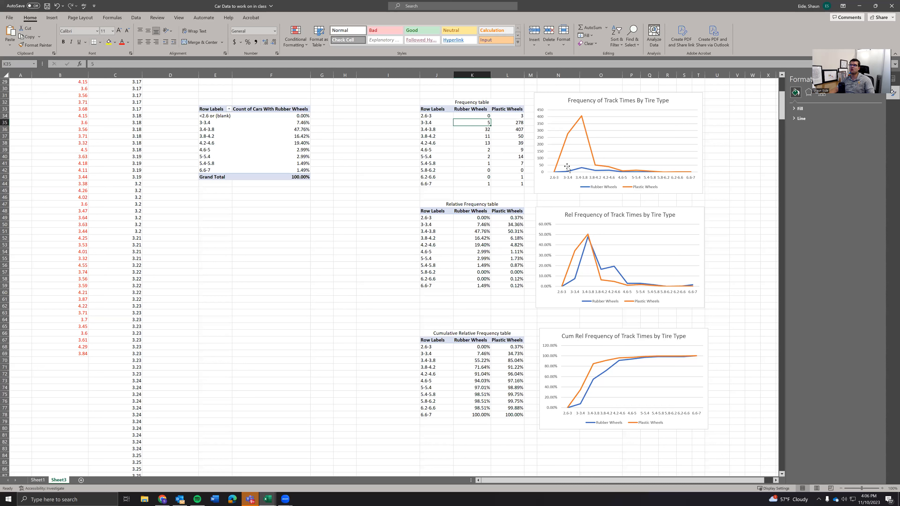
left_click(550, 213)
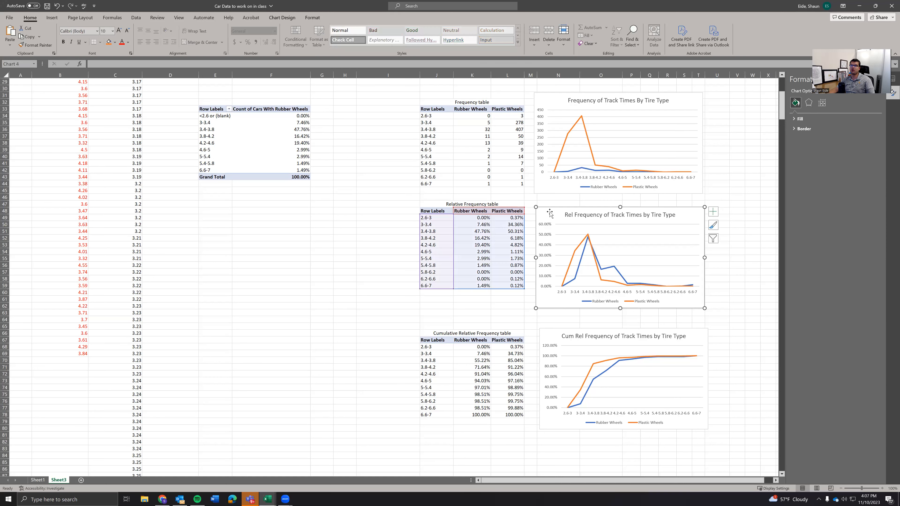
left_click(479, 229)
left_click(544, 210)
left_click(397, 347)
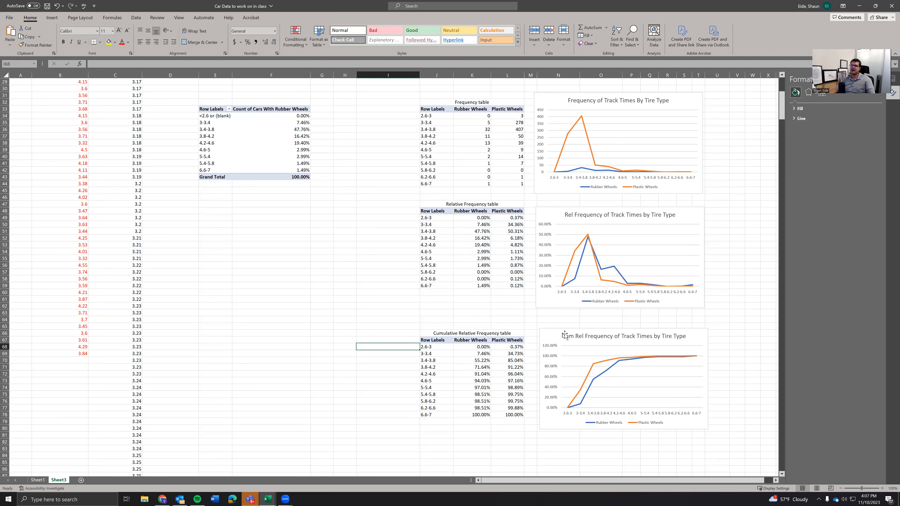
Step: Narrow the cumulative relative frequency chart slightly so its outer edge lines up with the relative frequency chart above
left_click(566, 334)
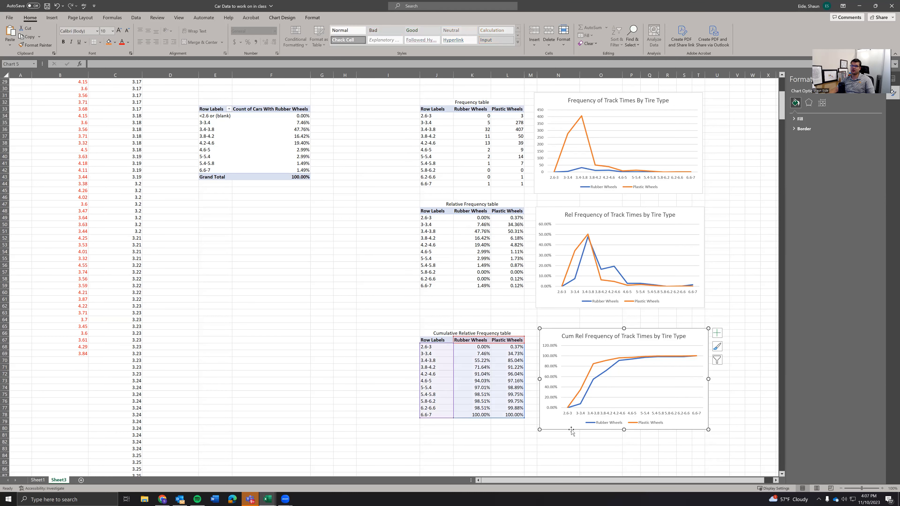
left_click_drag(709, 379, 705, 379)
left_click(729, 396)
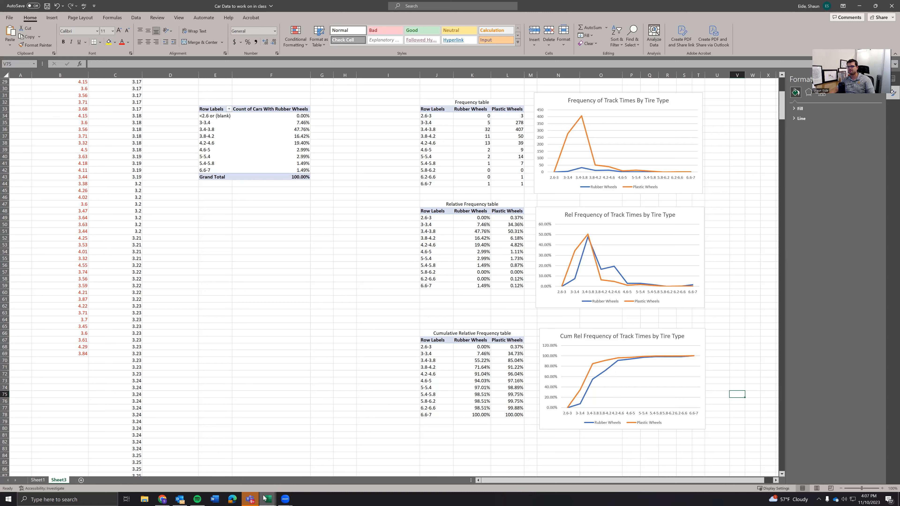
left_click(285, 499)
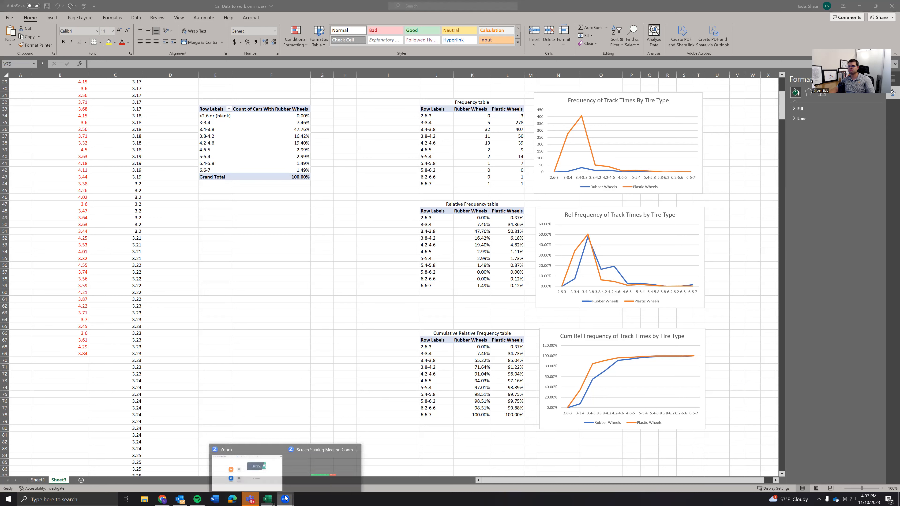